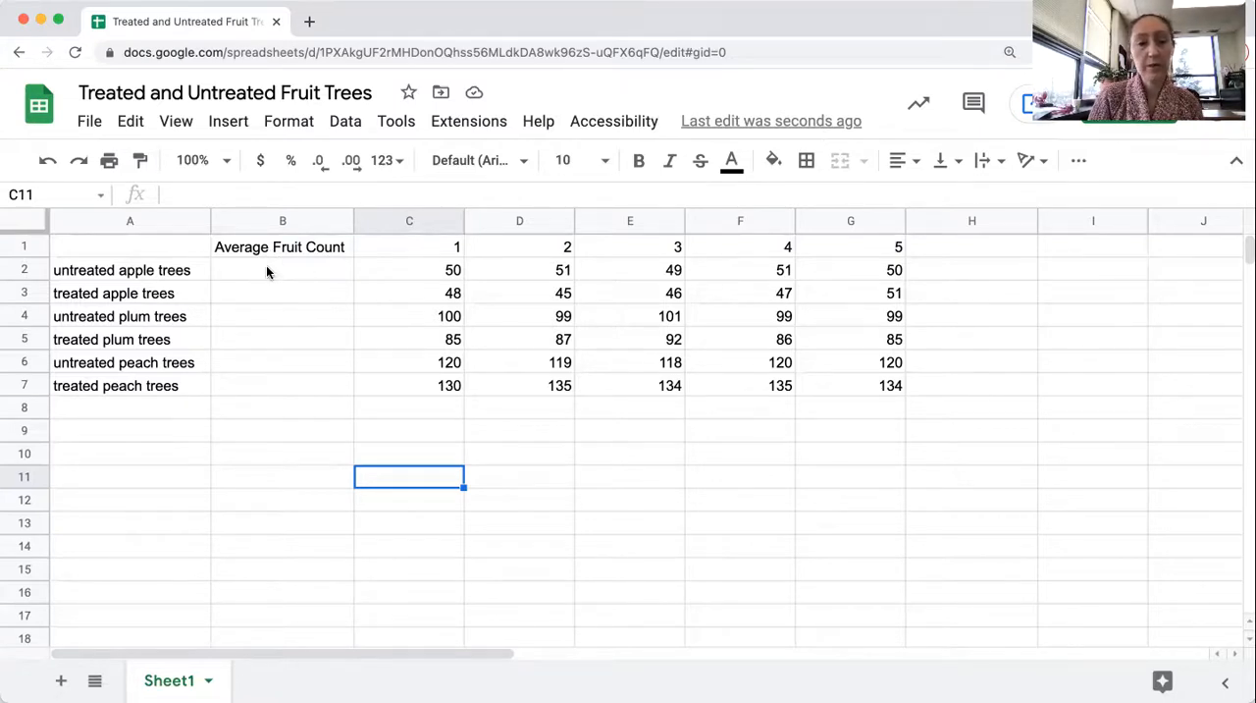
Calculate the average of C2:G2 in B2 with the AVERAGE function and accept the suggested autofill for B3:B7
left_click(266, 267)
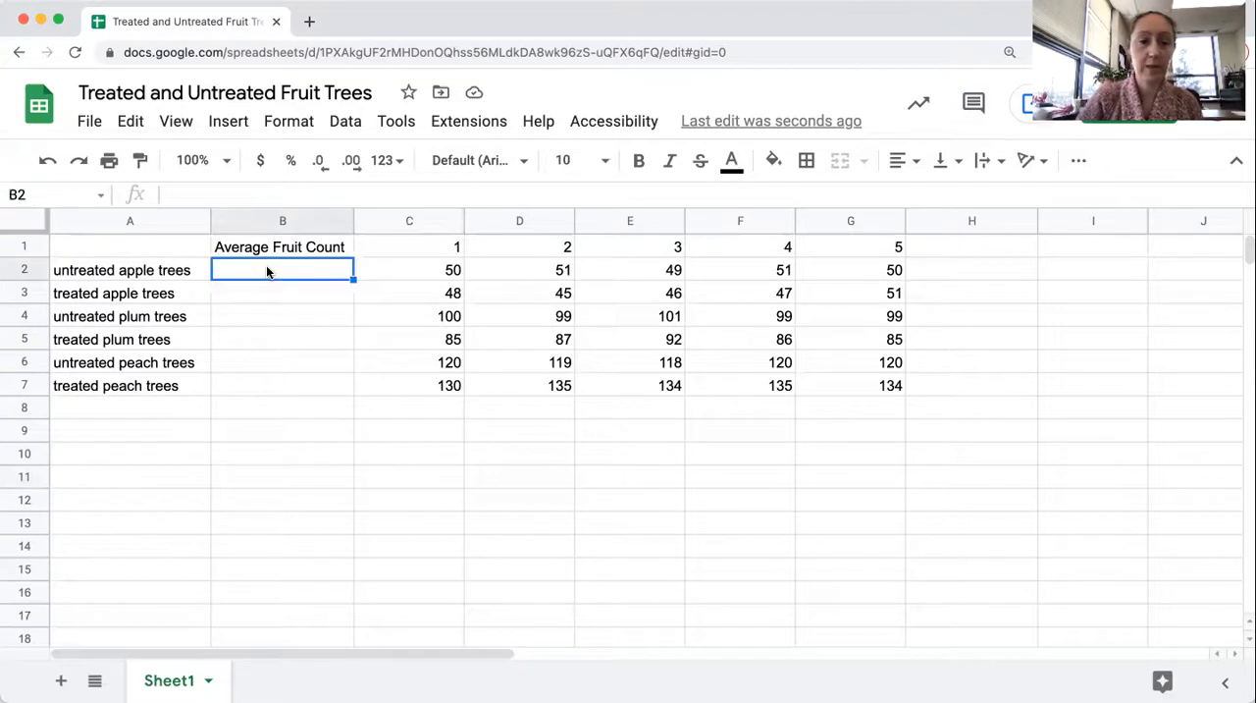
type("=")
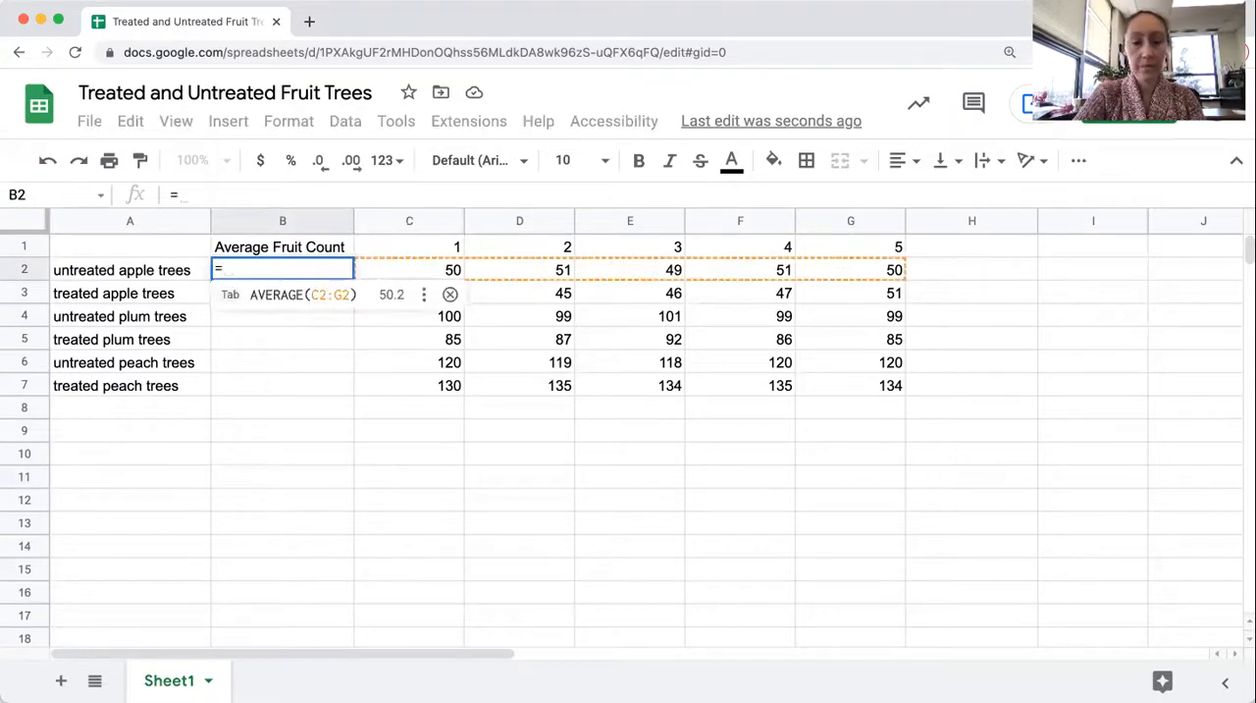
type("ave")
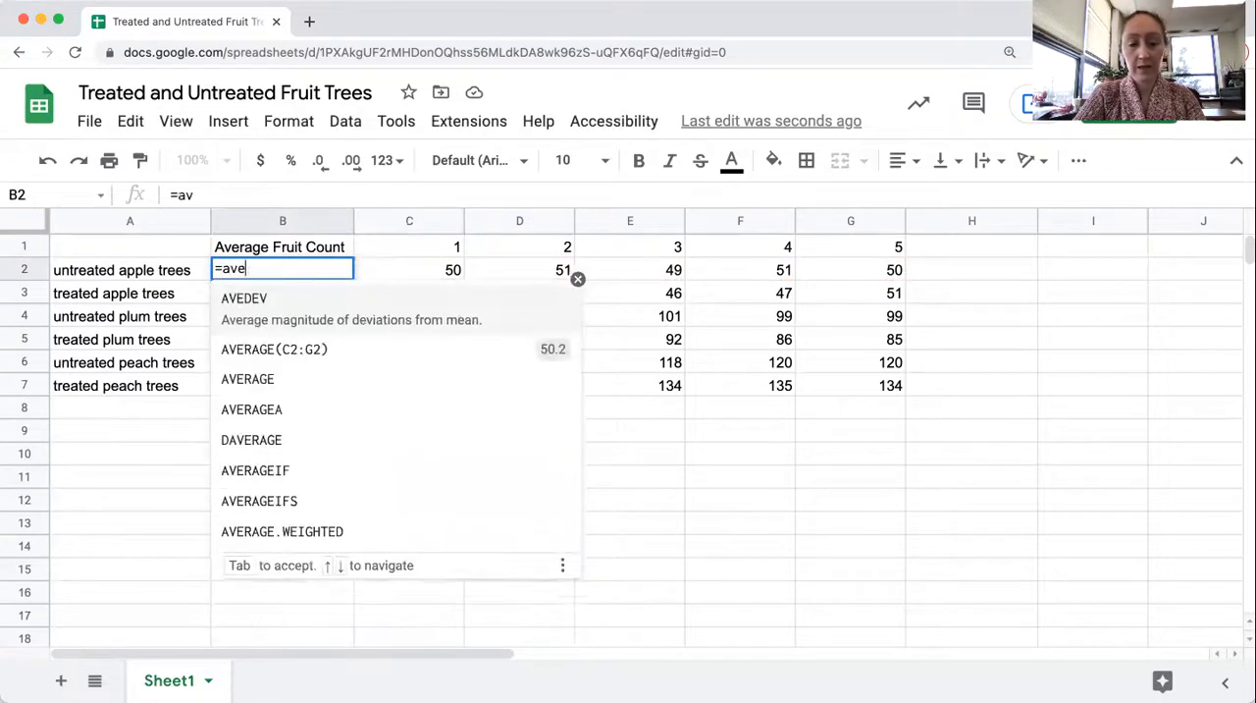
type("rage(")
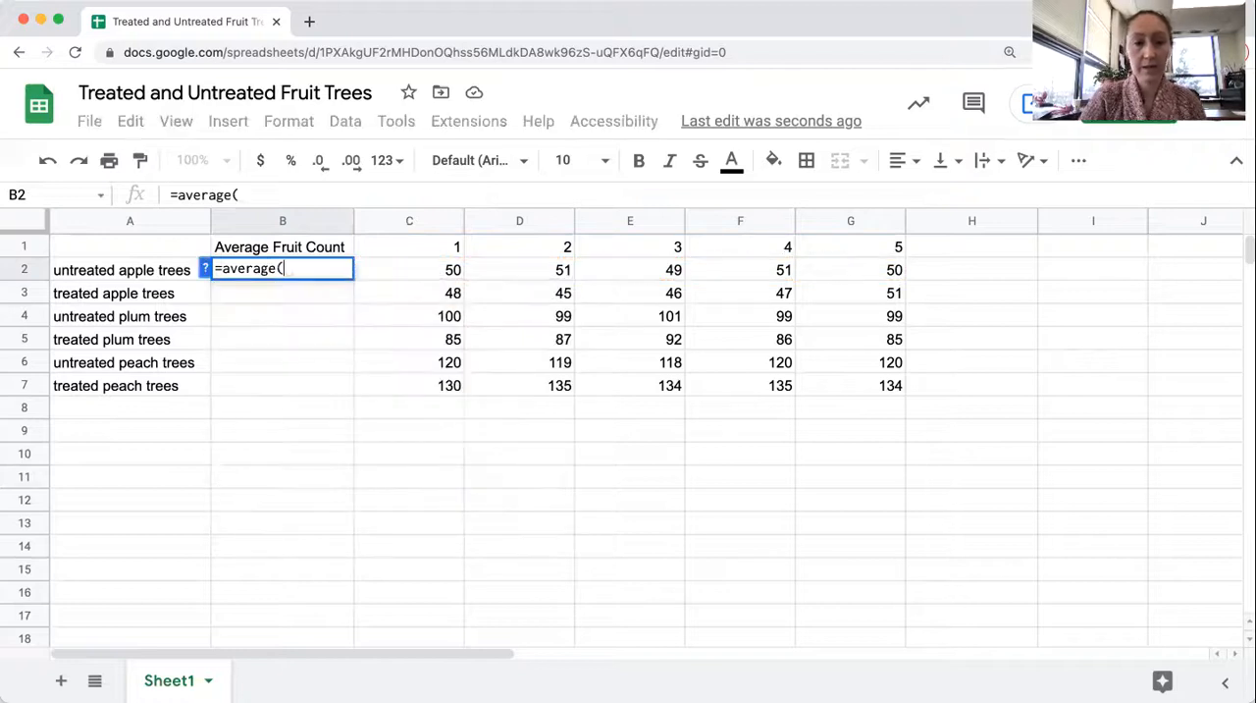
left_click_drag(429, 268, 873, 263)
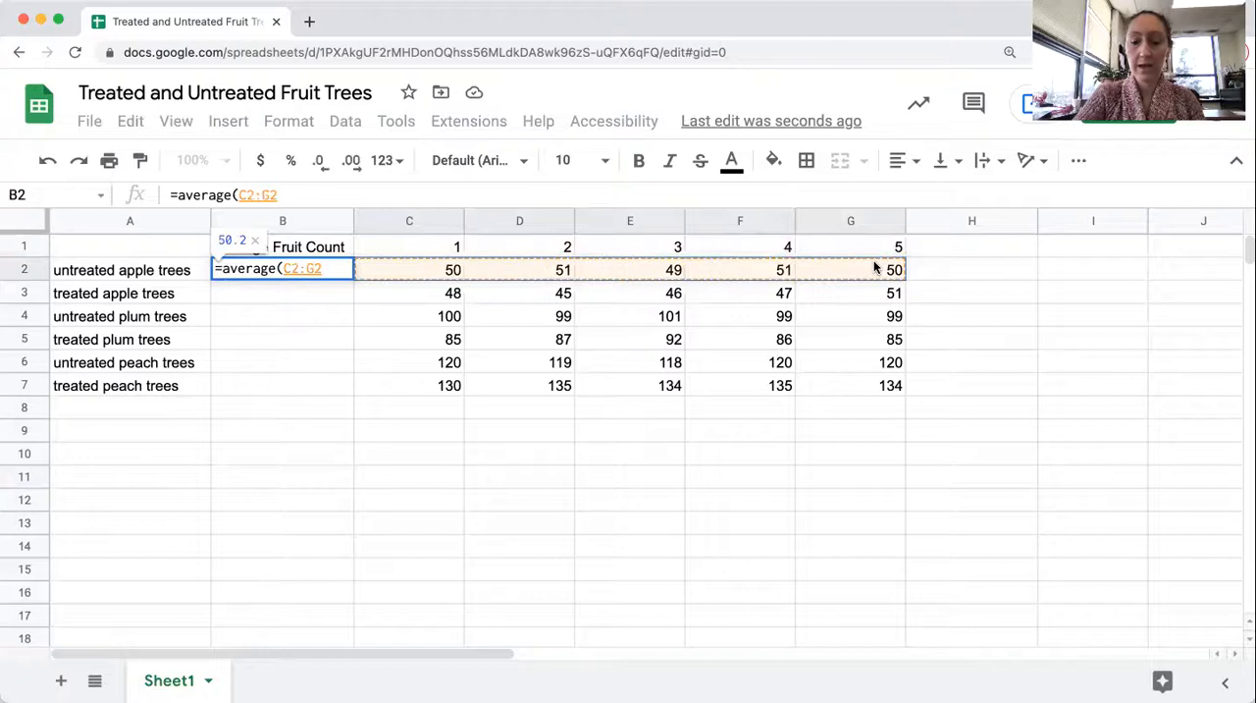
type(")")
key("Return")
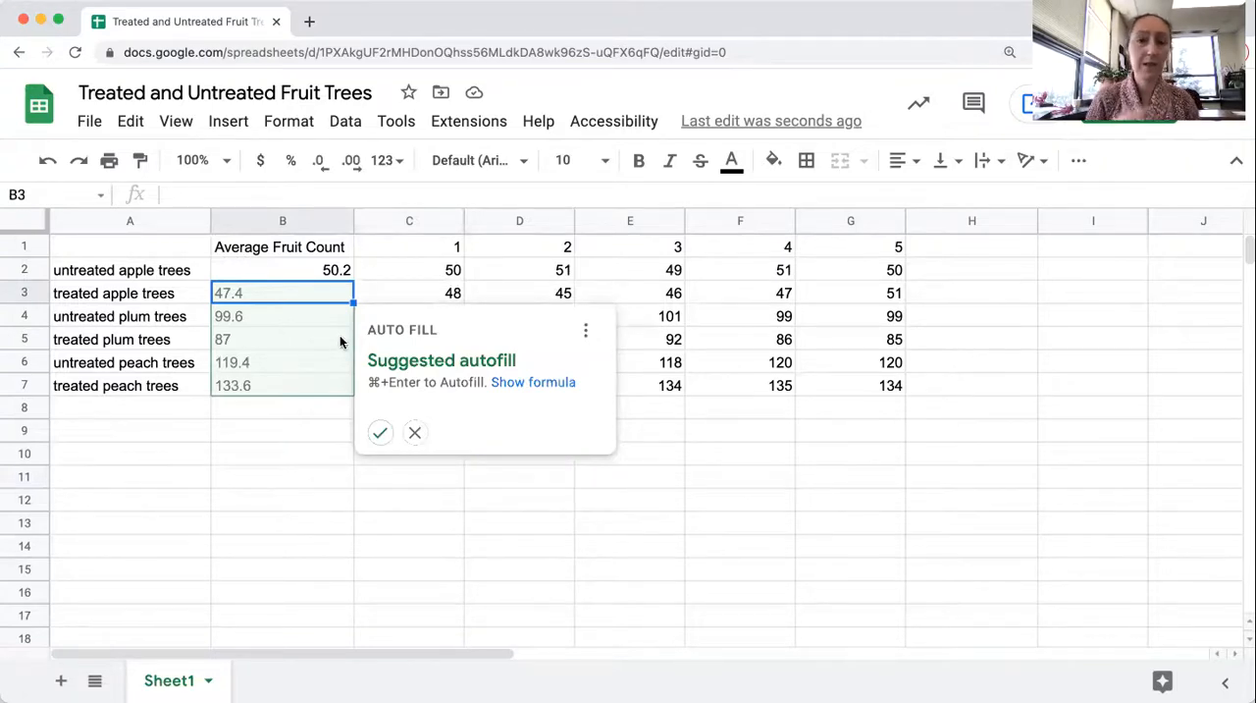
left_click(380, 431)
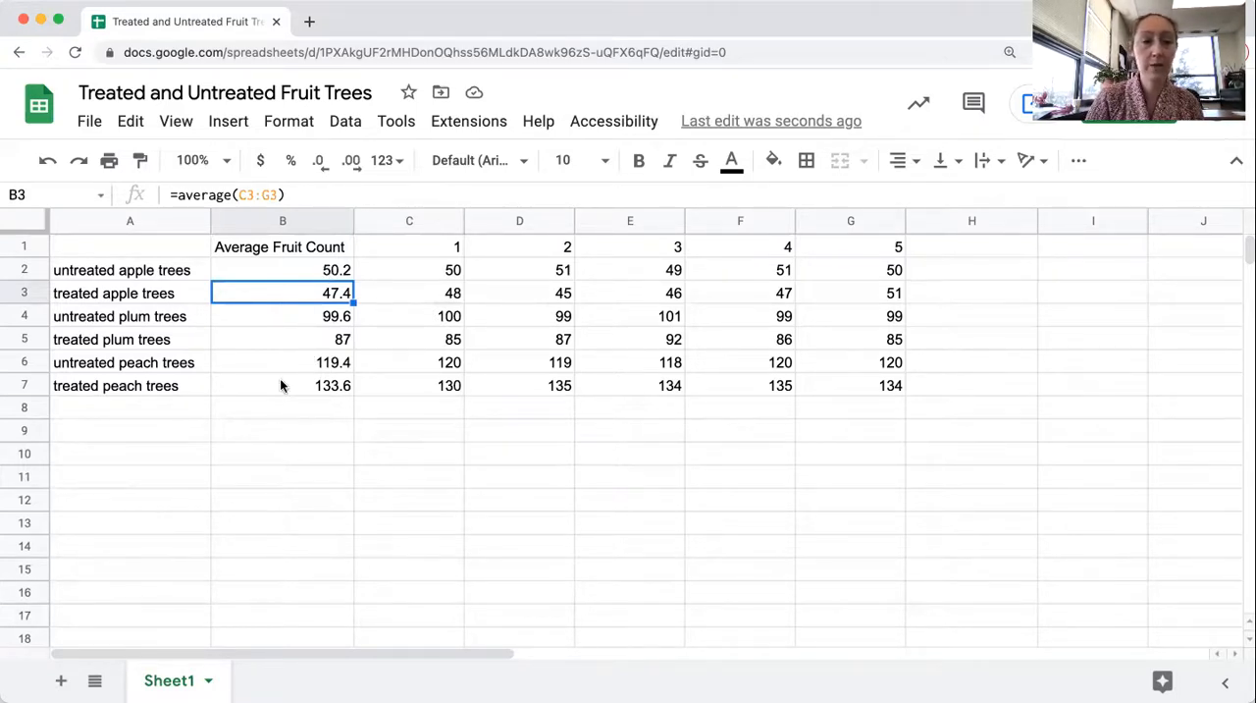
left_click_drag(164, 253, 248, 290)
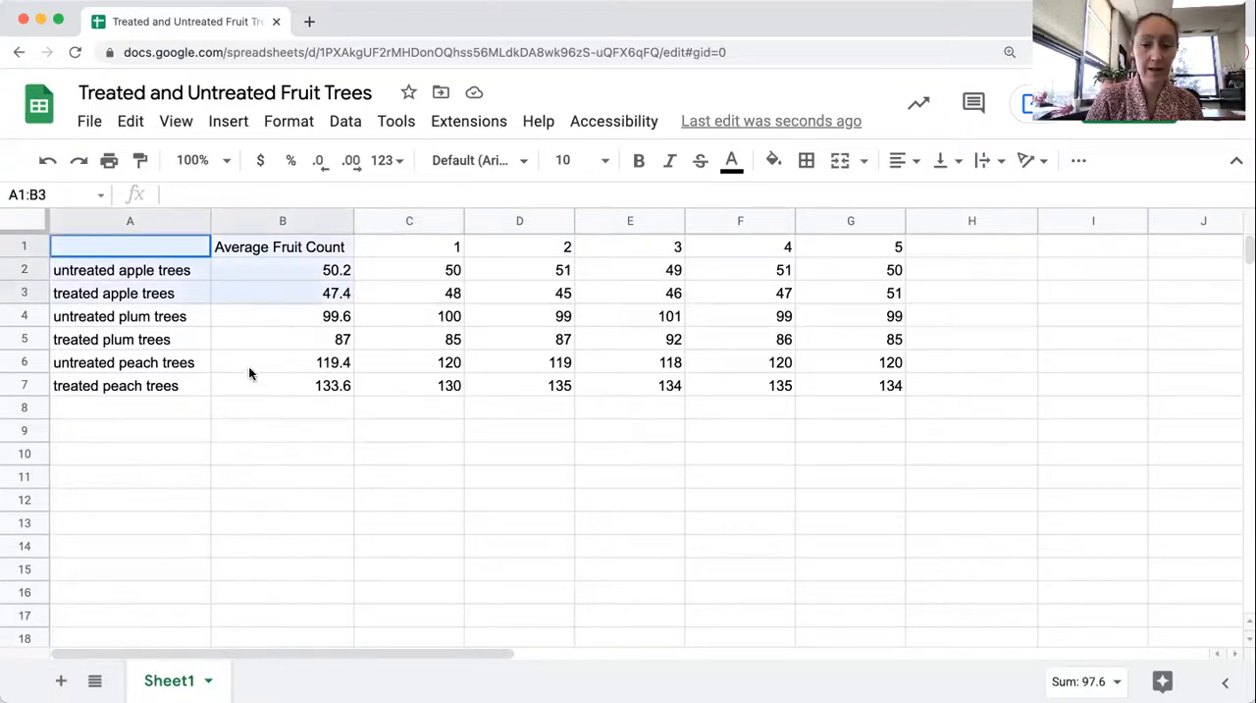
key("shift+Down")
key("shift+Down")
key("shift+Down")
left_click(160, 250)
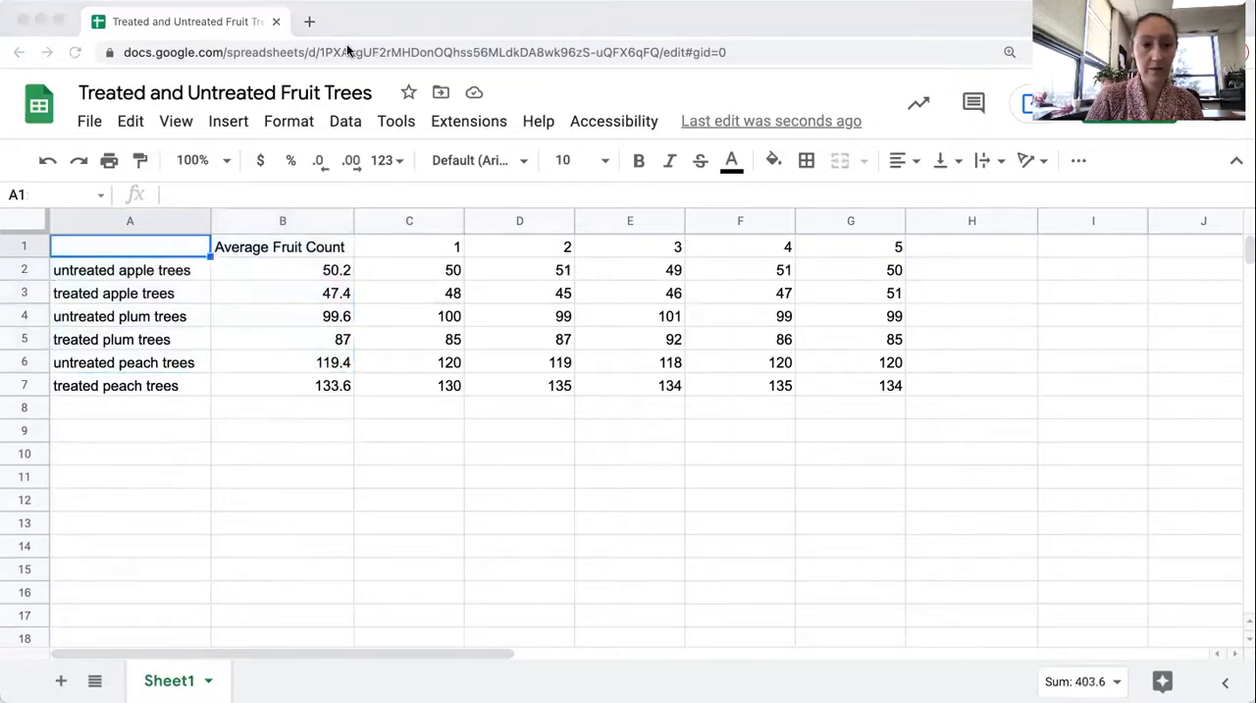
Insert a chart from the tree labels and average fruit counts in A1:B7
left_click_drag(106, 244, 290, 396)
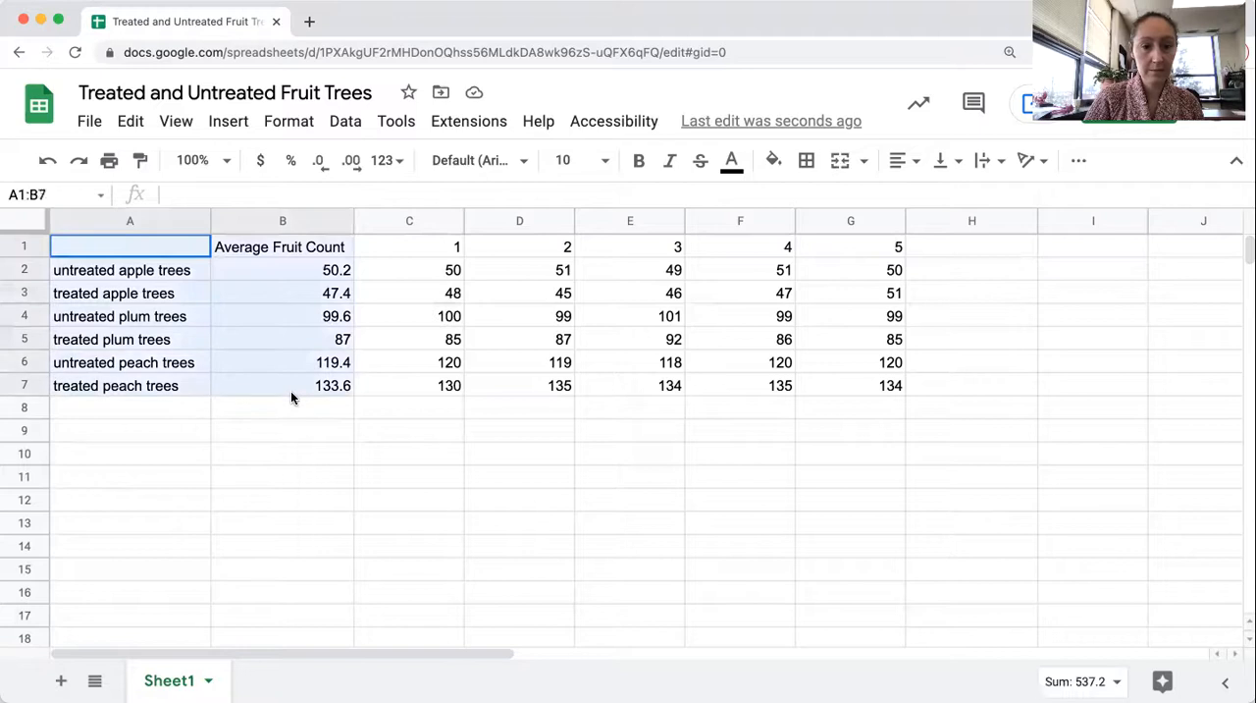
left_click(235, 122)
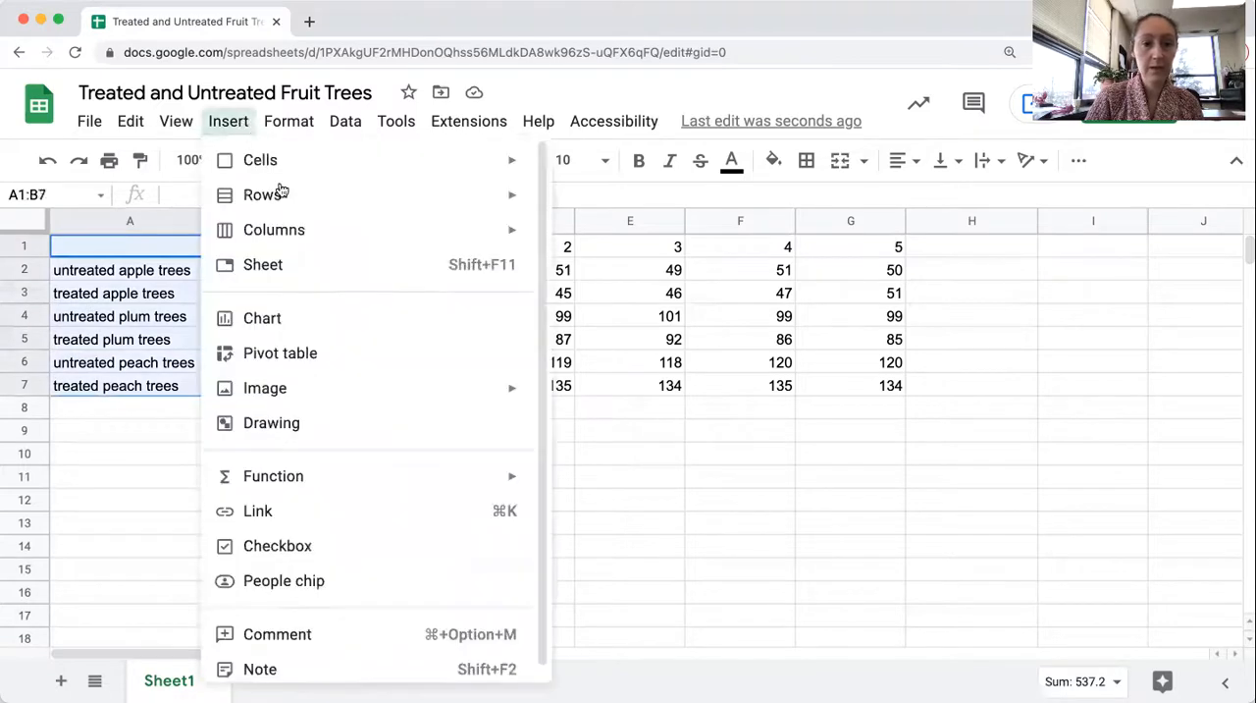
left_click(293, 324)
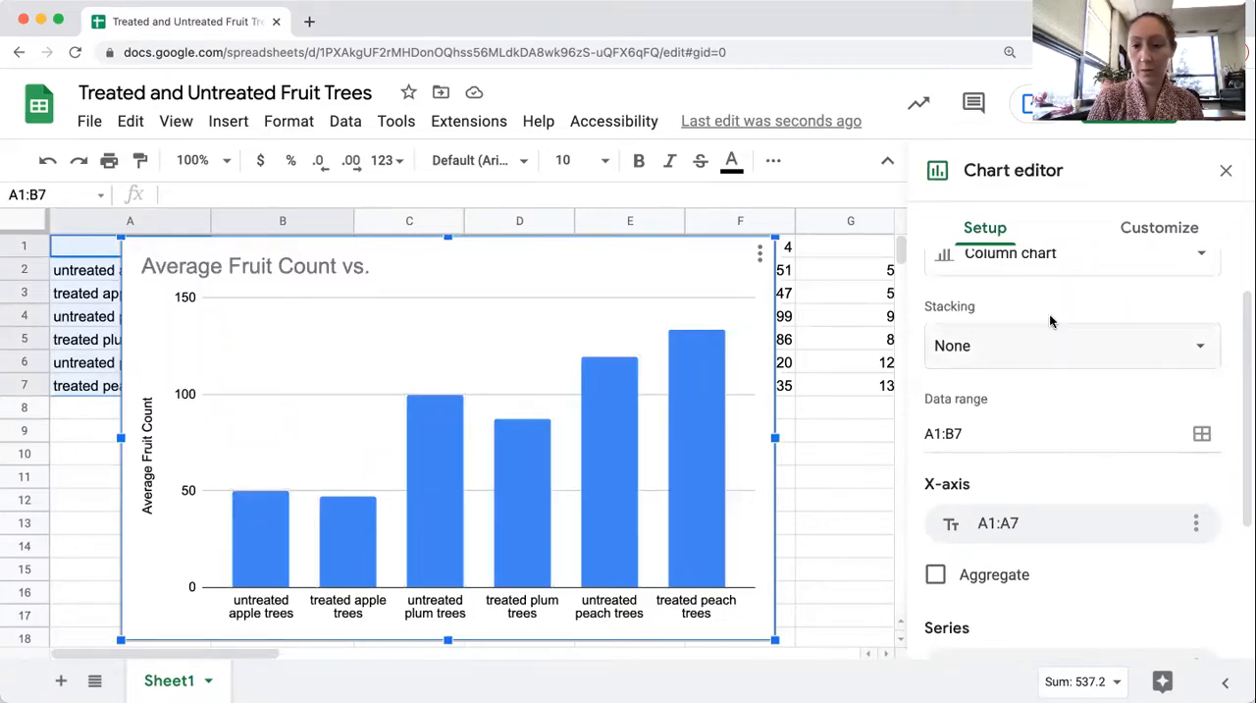
Switch the chart's rows and columns so each tree group is its own series, and move the chart down to start around row 4
scroll(996, 484, "down", 3)
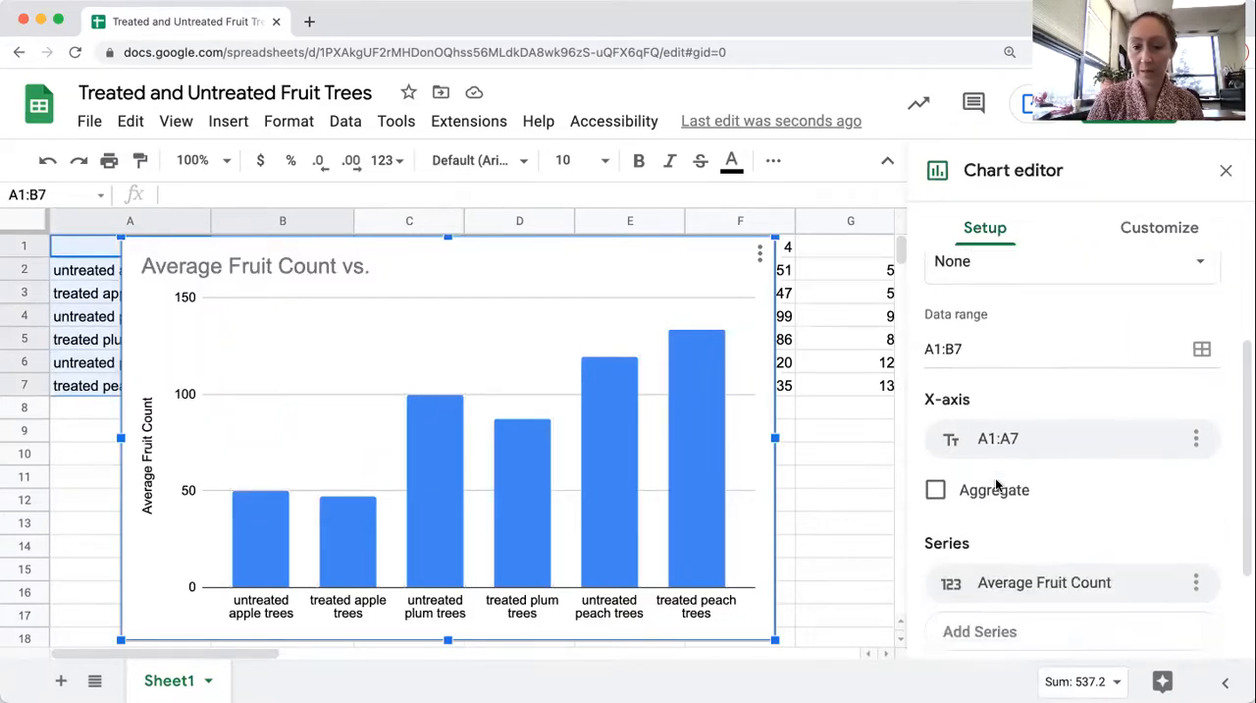
scroll(996, 484, "down", 2)
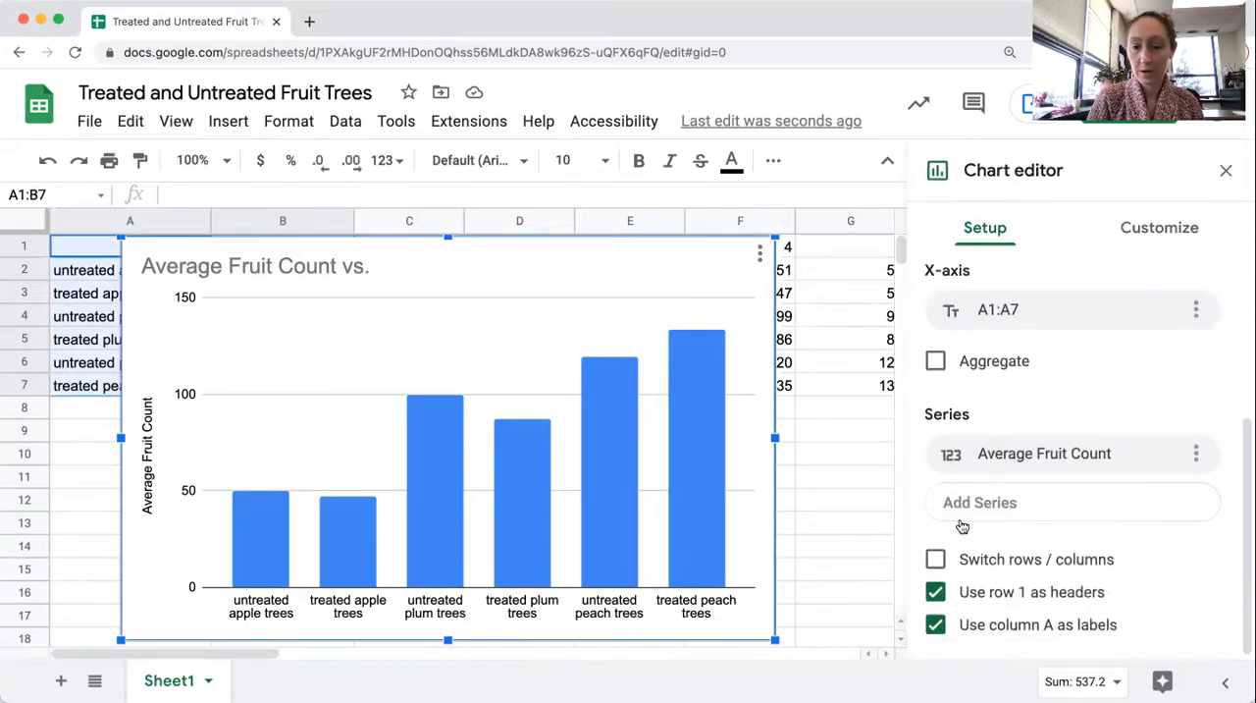
left_click(935, 560)
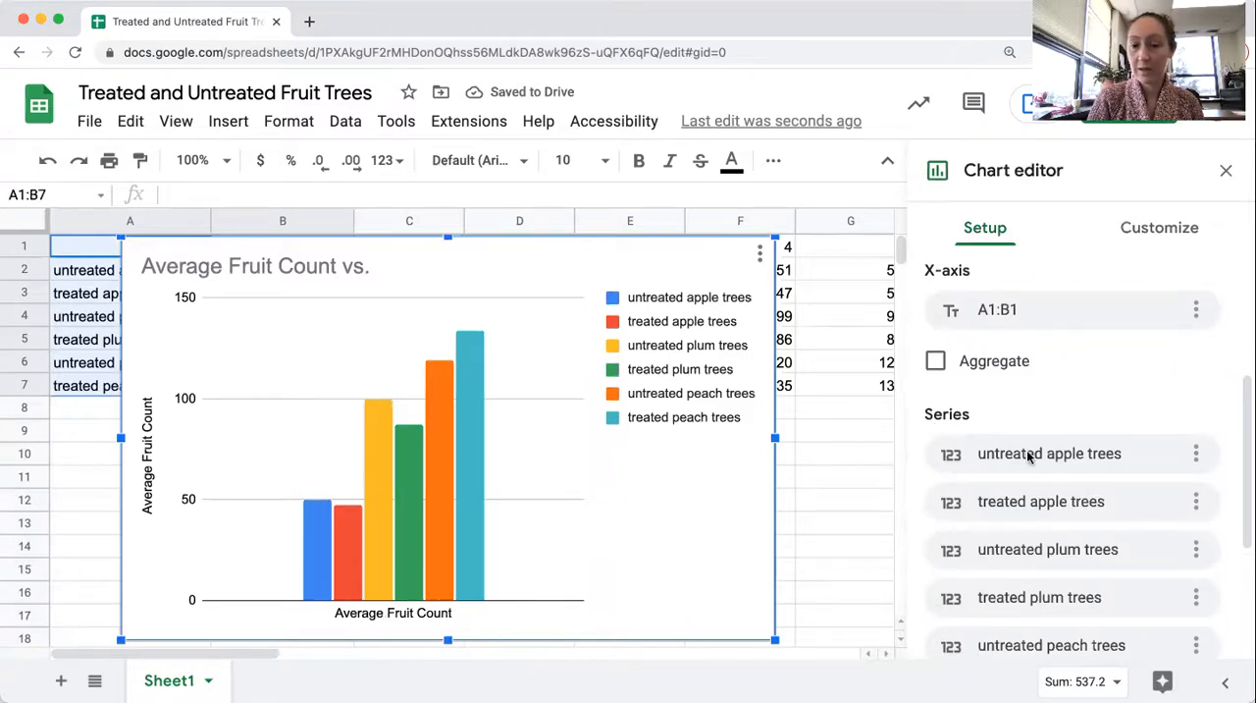
scroll(1030, 459, "down", 2)
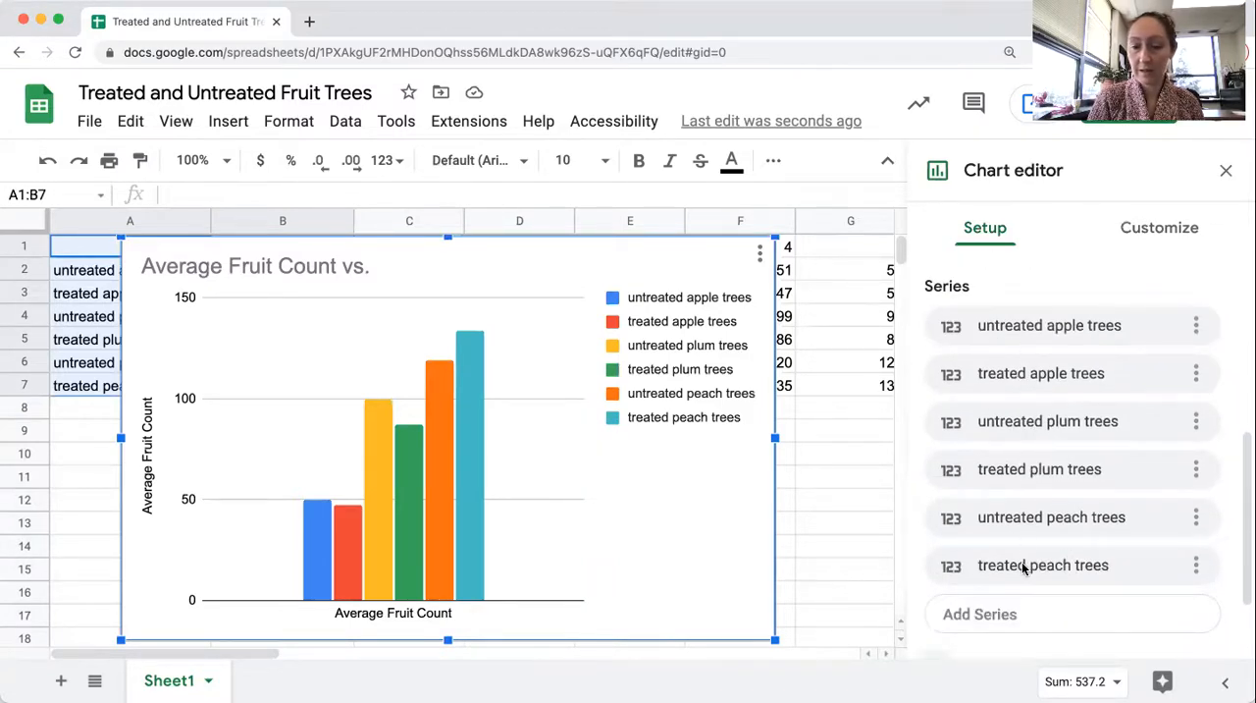
scroll(1026, 568, "down", 2)
scroll(1023, 567, "up", 5)
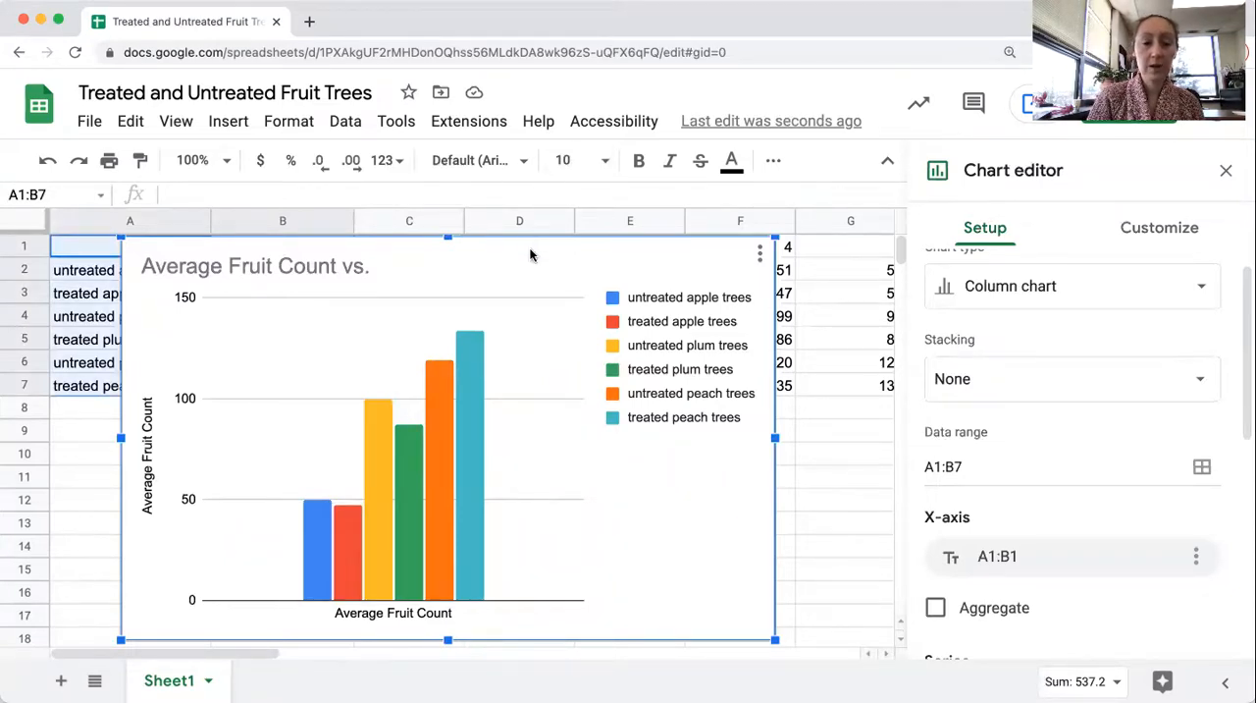
left_click_drag(530, 254, 530, 338)
Enter the headers "Standard Deviation", "SEM" and "2X SEM" in cells H1, I1 and J1
scroll(839, 448, "right", 3)
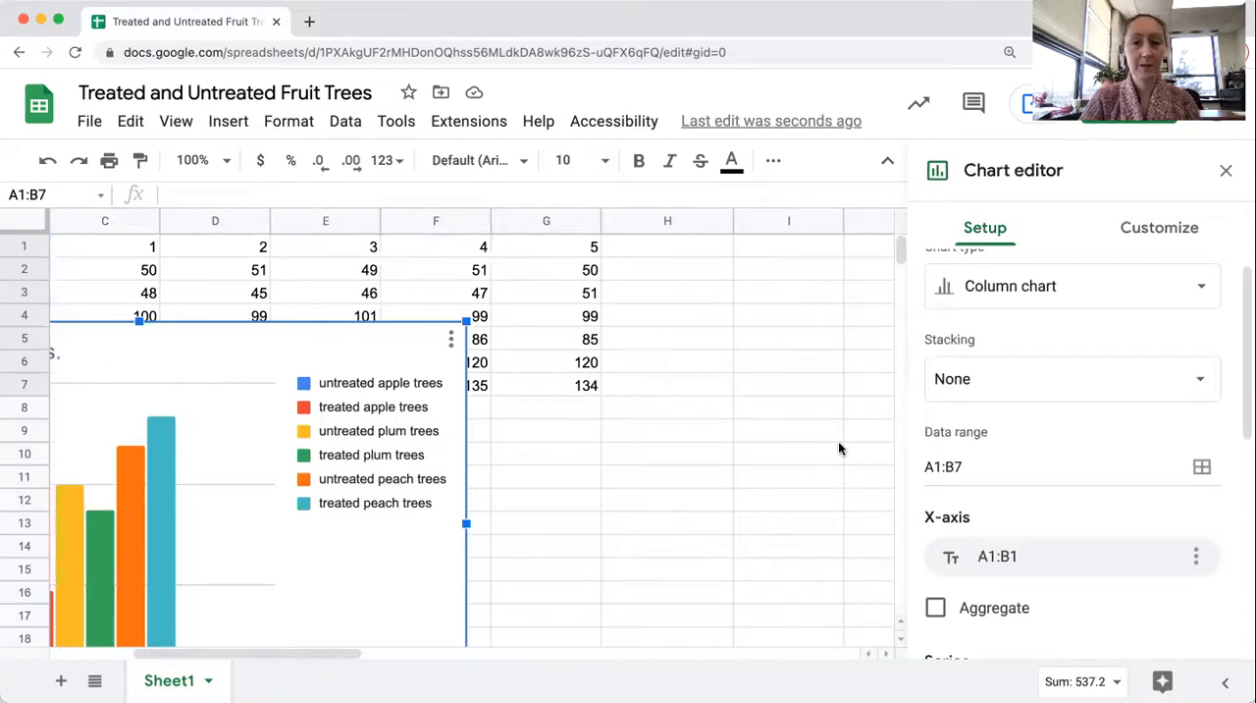
left_click(683, 252)
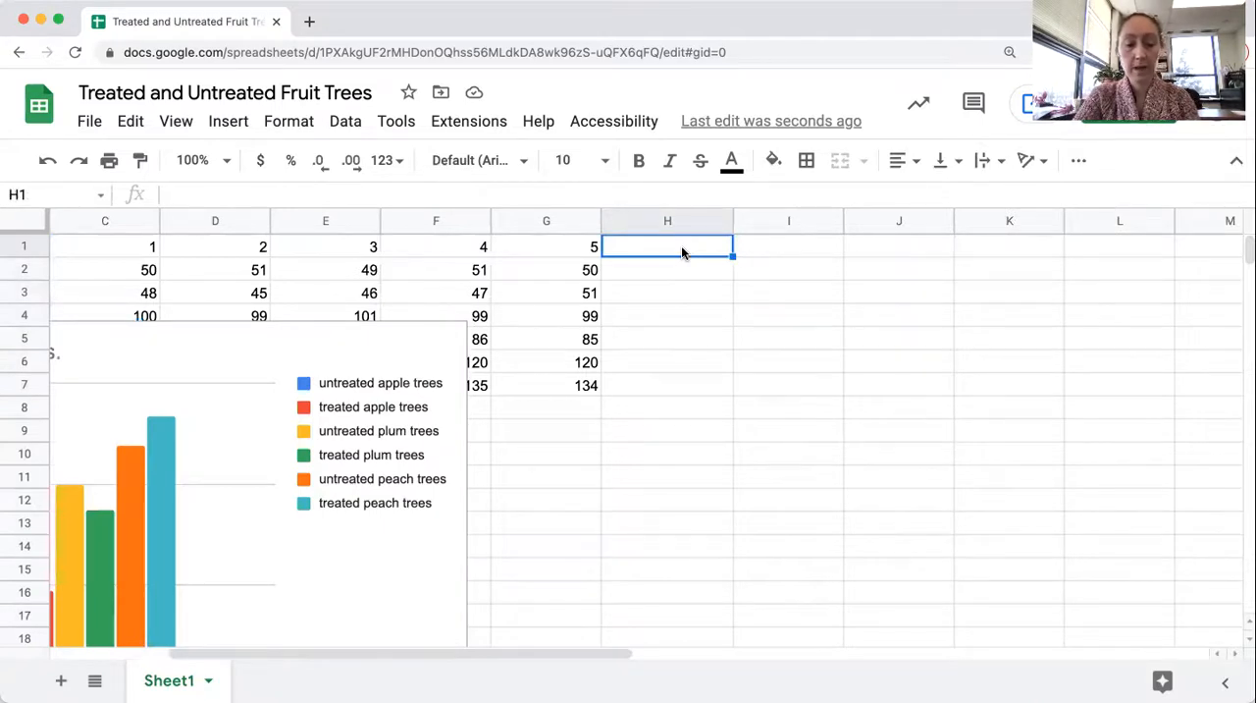
type("Stand")
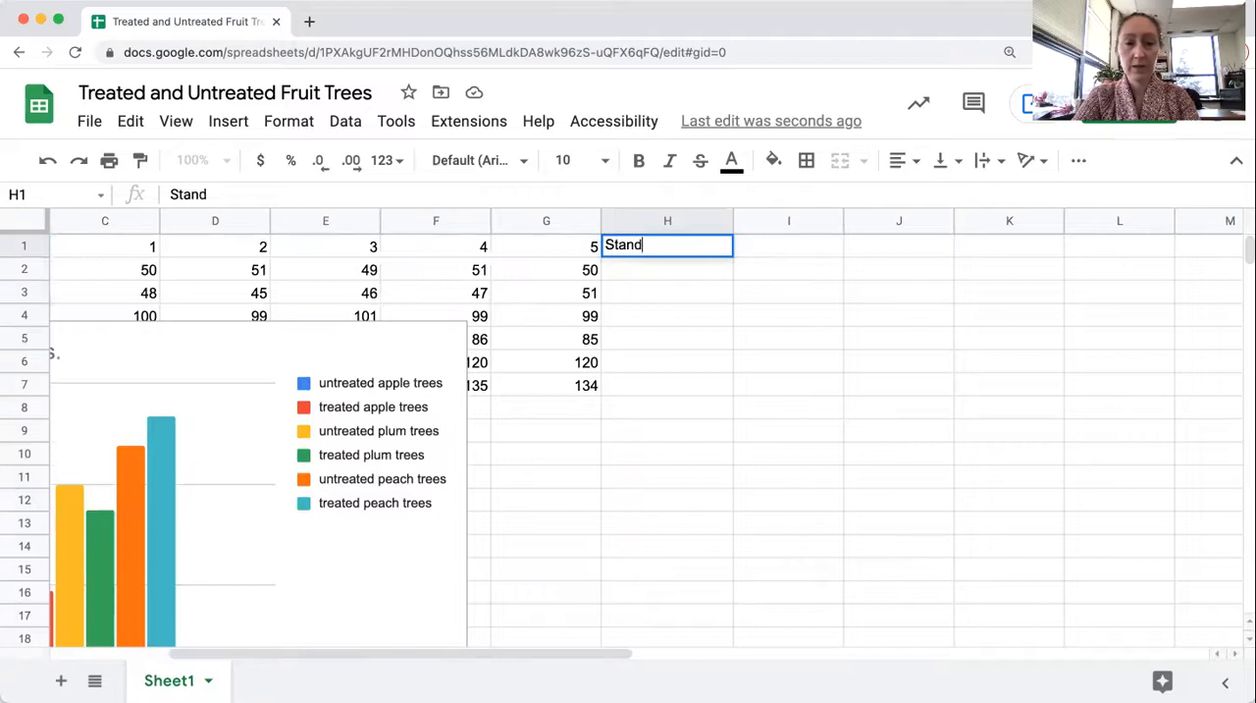
type("ard Deviation")
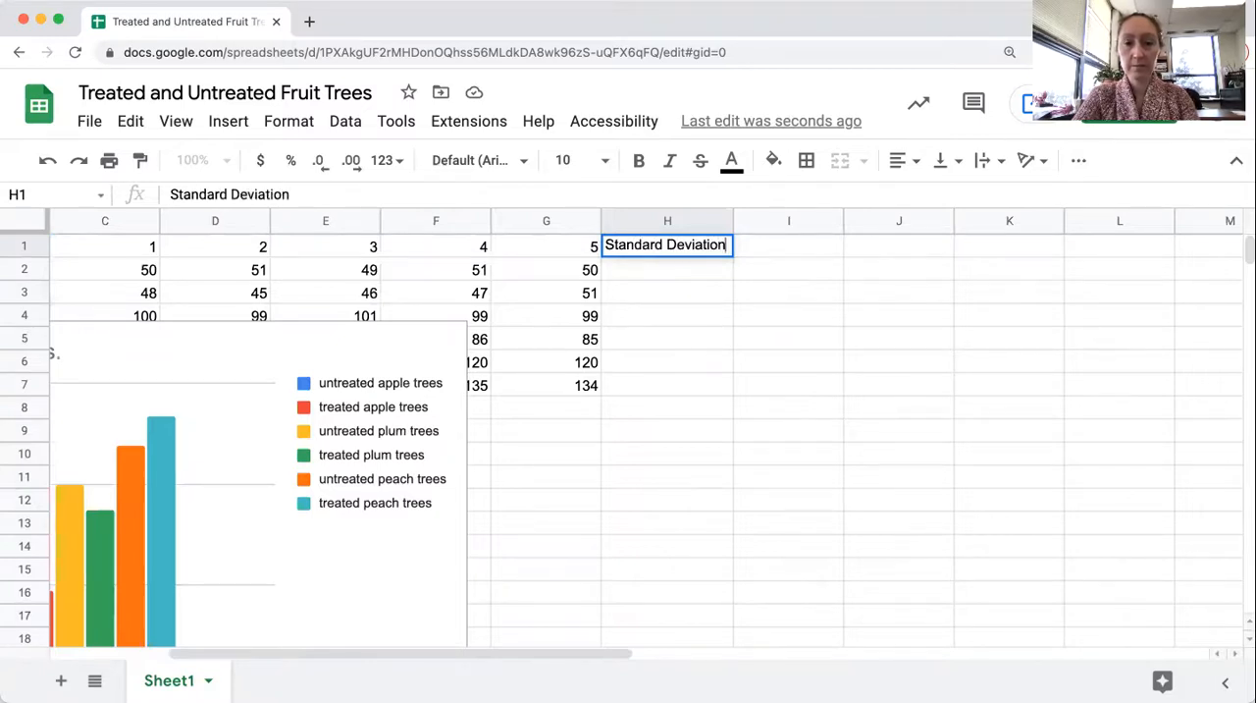
key("Tab")
type("SEM")
key("Tab")
type("2*")
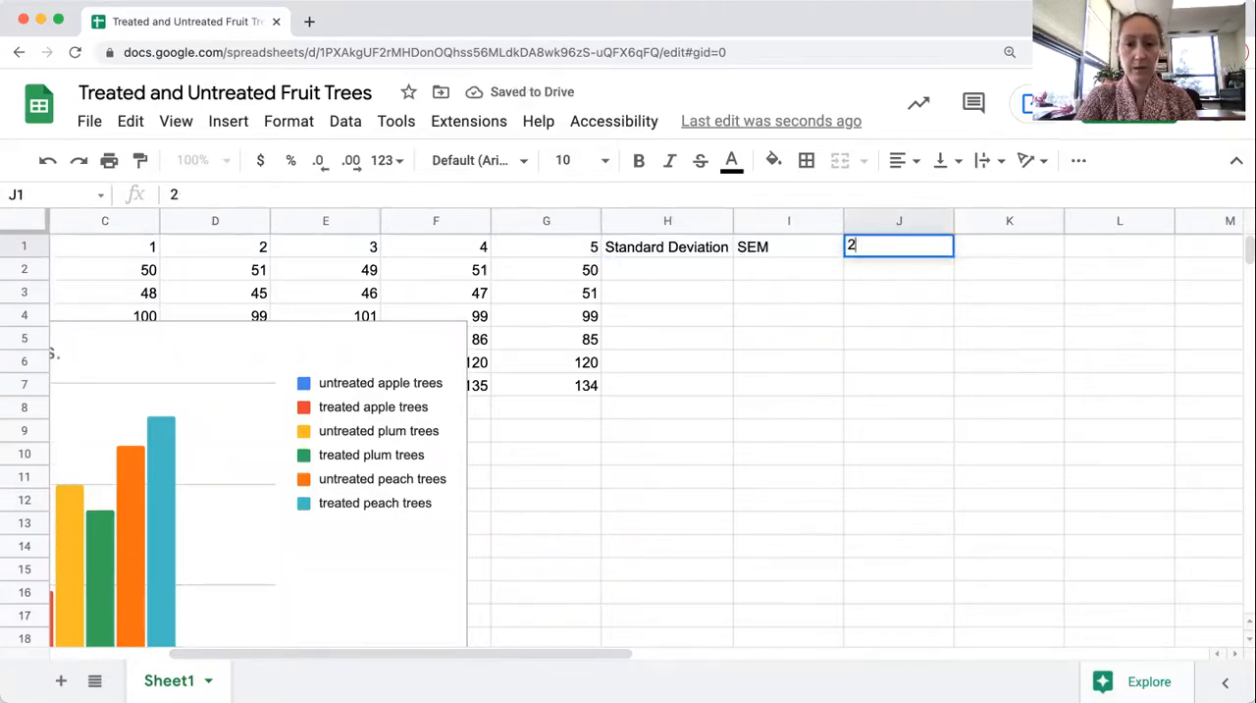
type("X SEM")
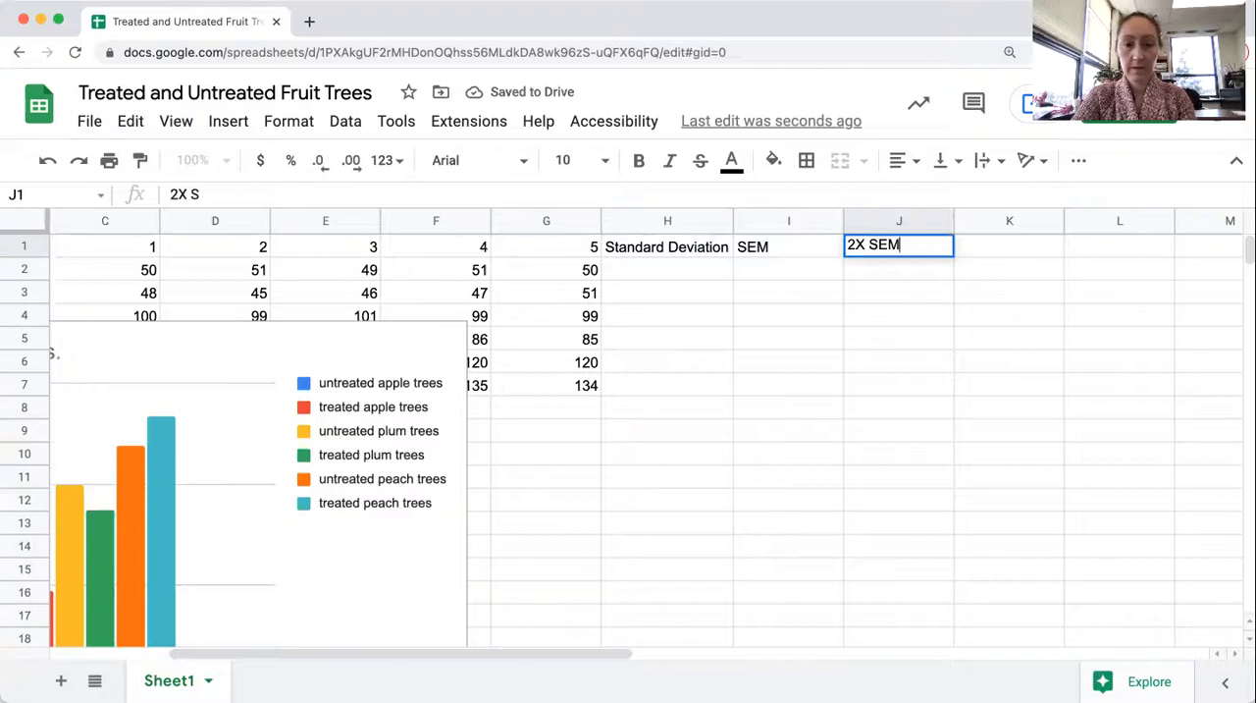
Calculate the standard deviation of C2:G2 in H2 with STDEV and accept the suggested autofill for H3:H7
left_click(616, 273)
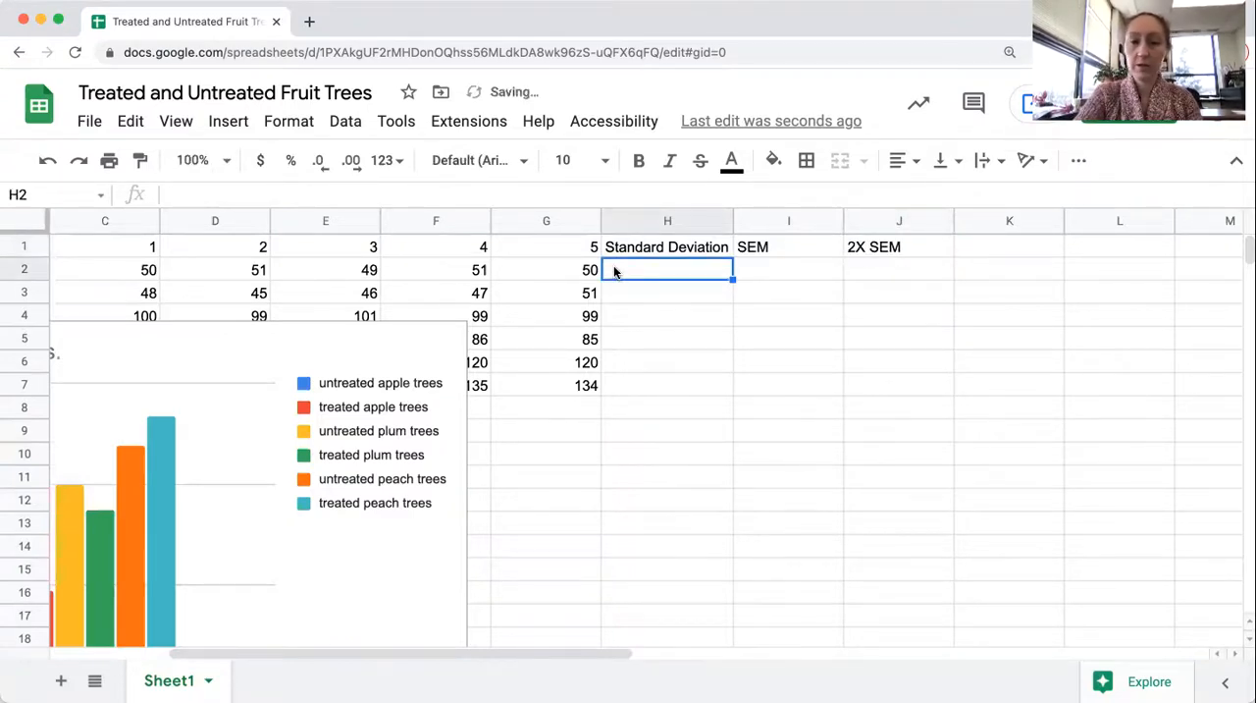
type("=STE")
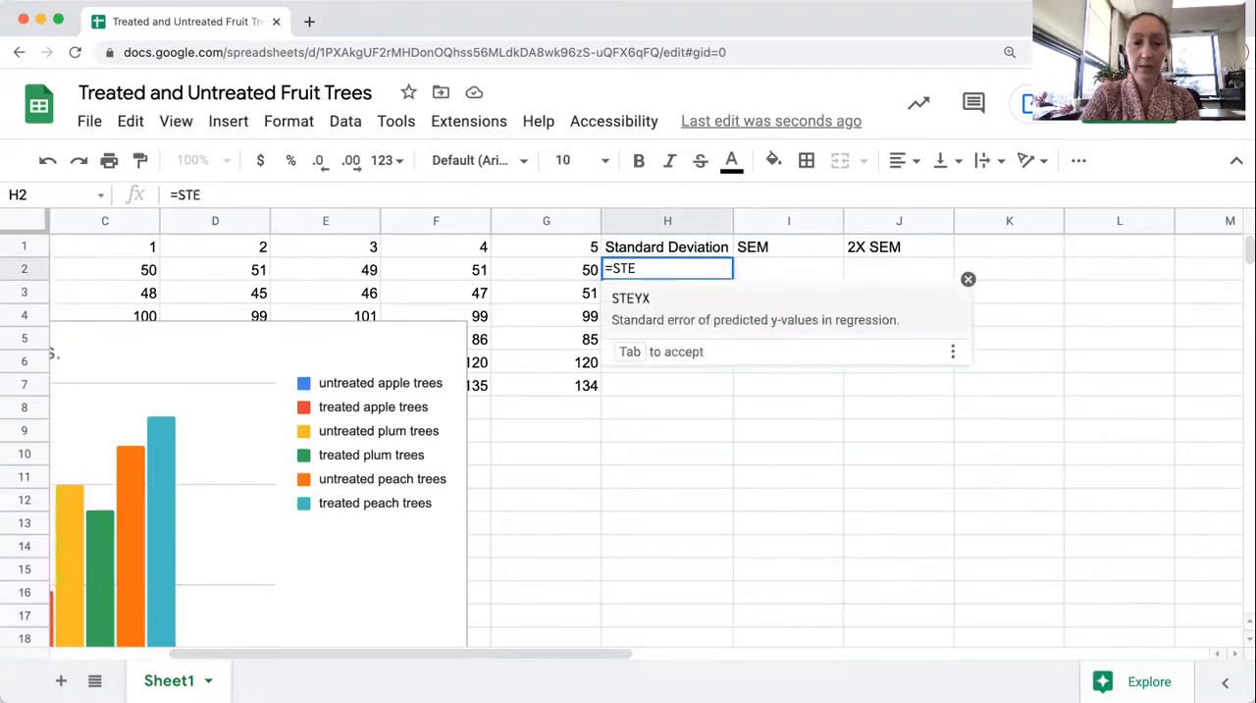
key("BackSpace")
type("DEV")
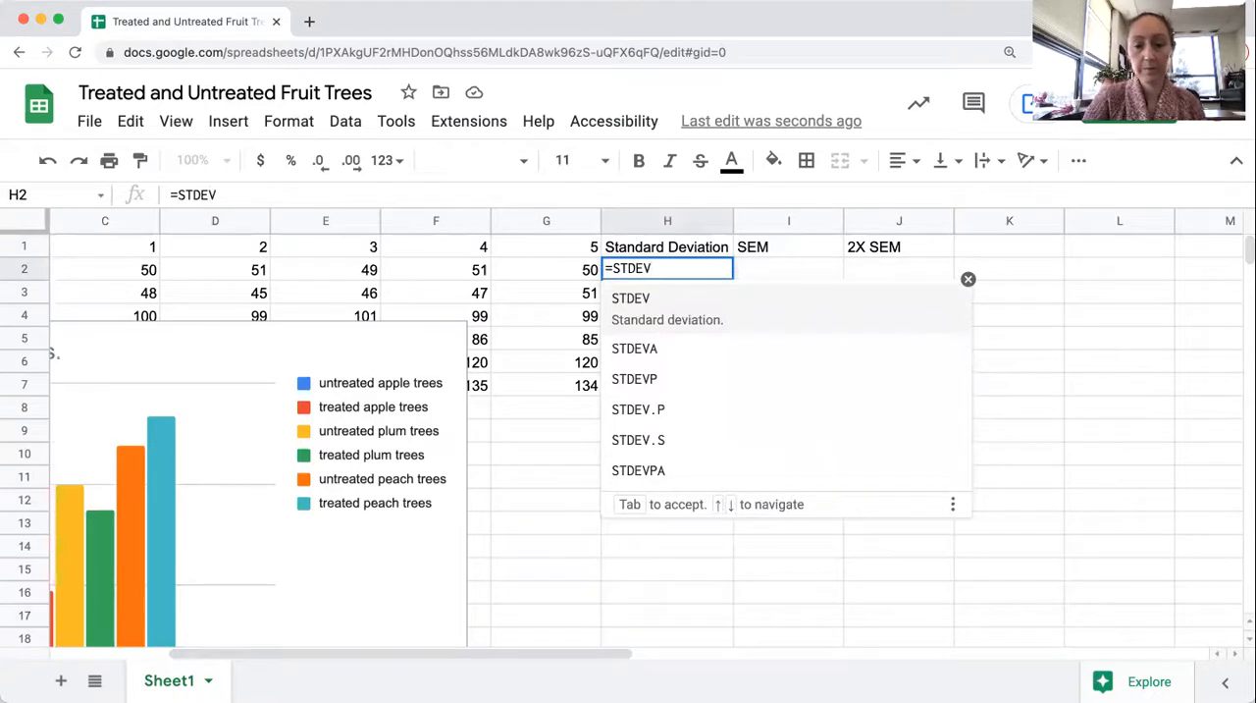
type("(")
left_click_drag(120, 268, 569, 274)
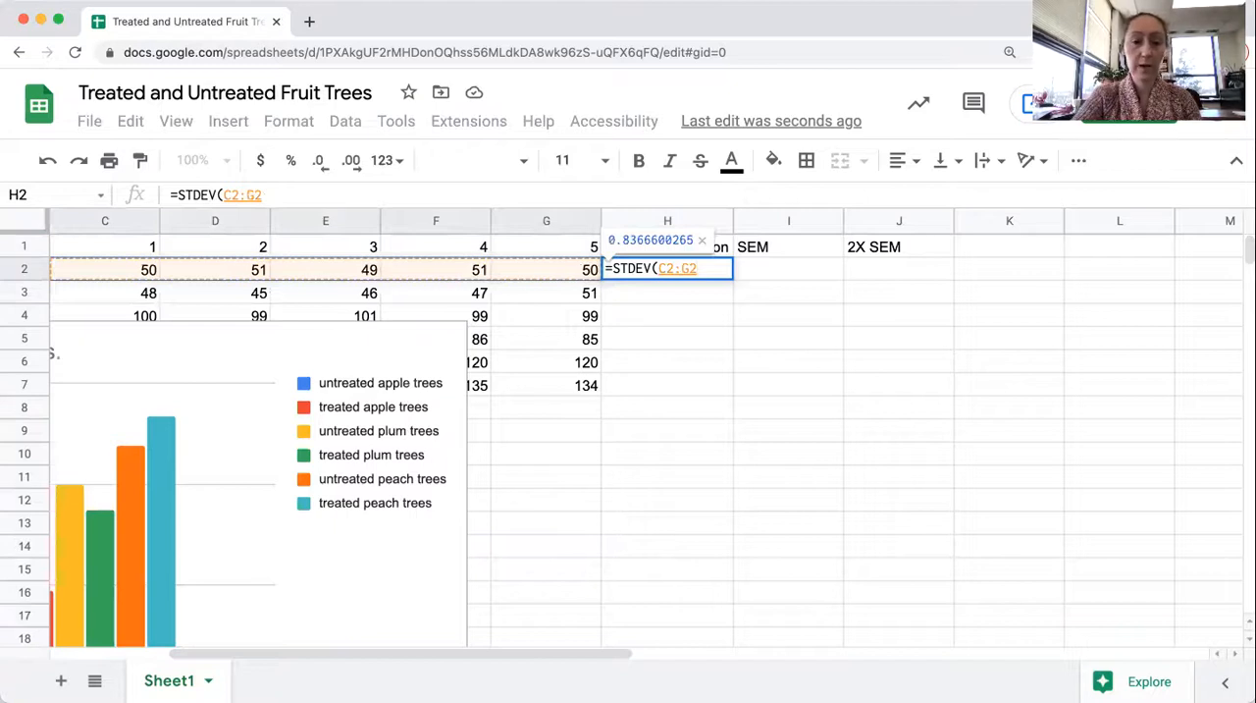
type(")")
key("Return")
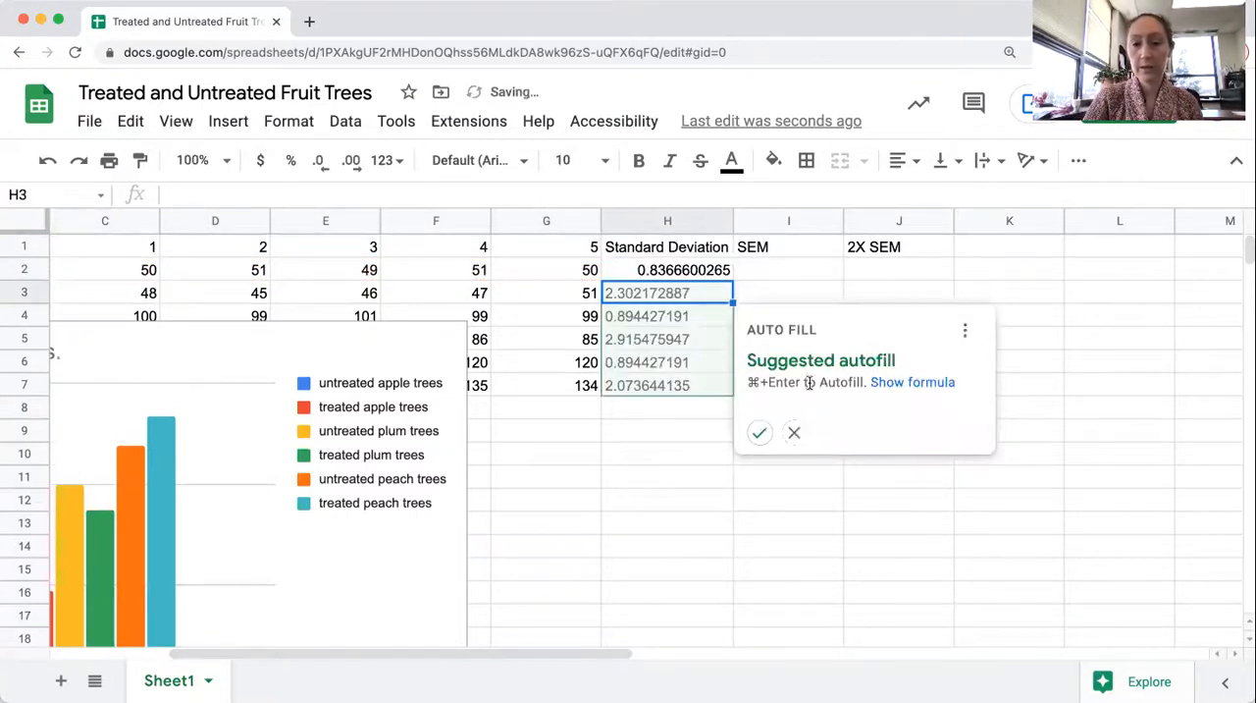
left_click(761, 433)
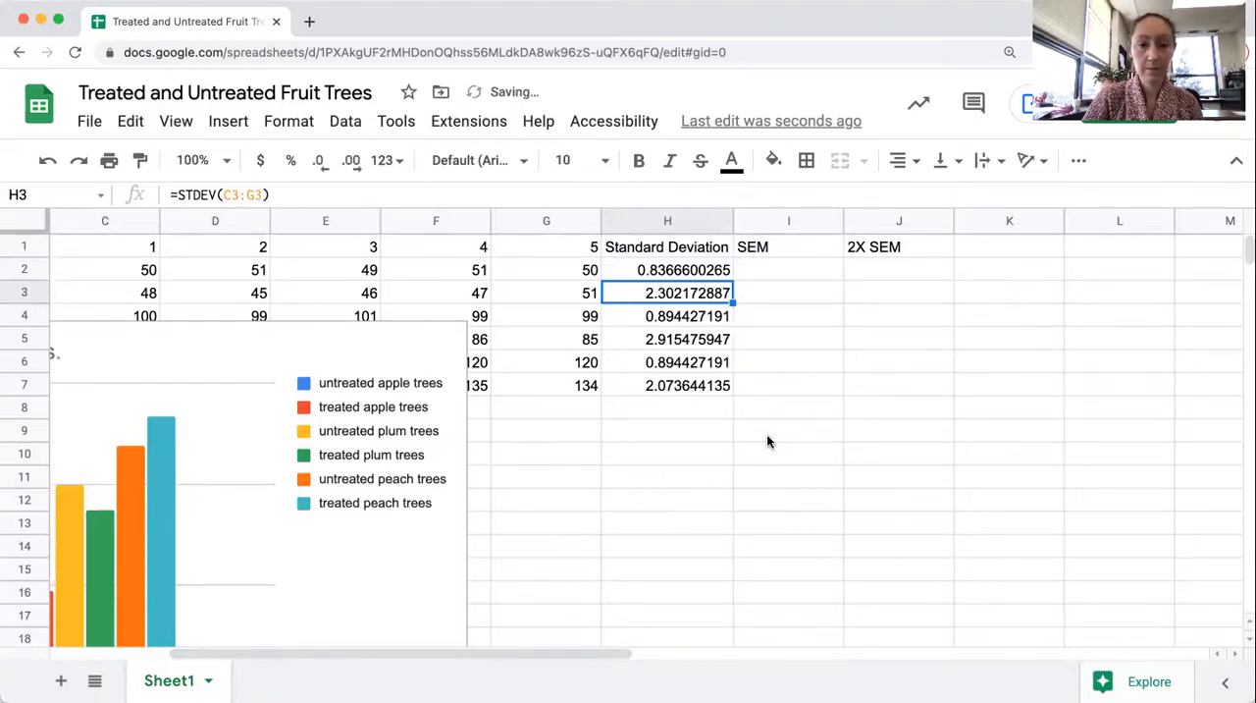
Calculate the SEM in I2 as H2 divided by SQRT(5) and accept the suggested autofill for I3:I7
left_click(768, 278)
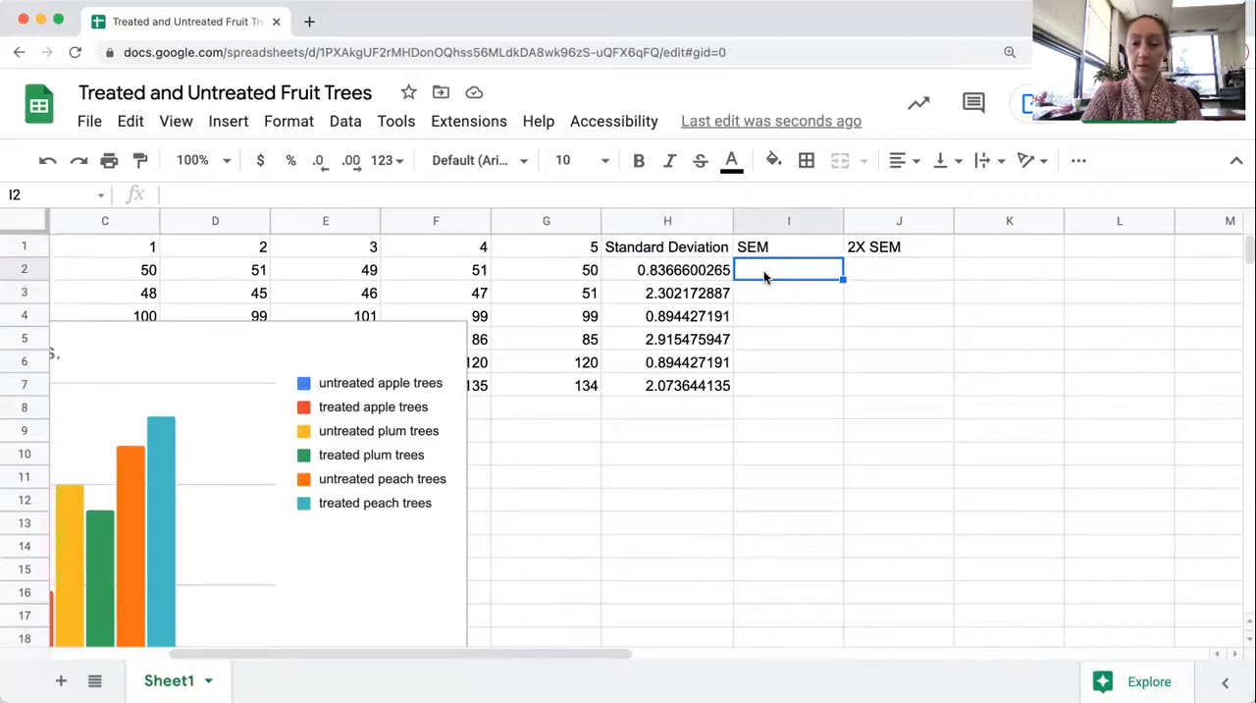
type("=")
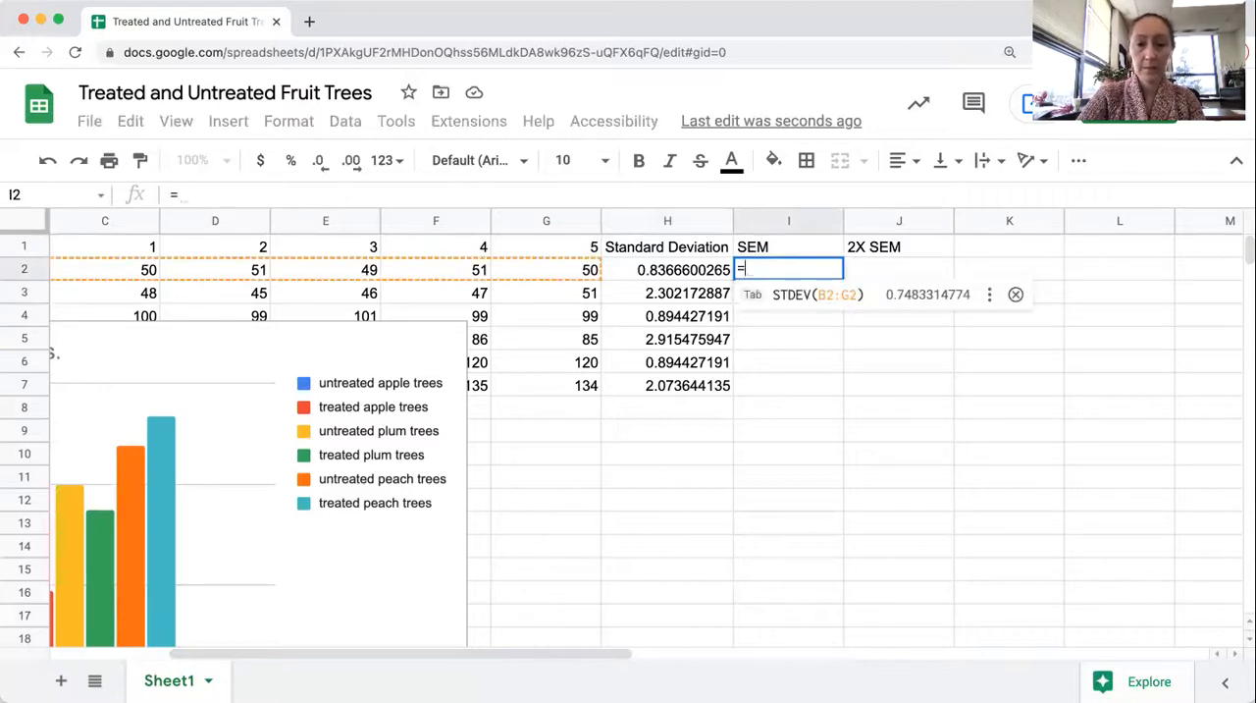
left_click(701, 274)
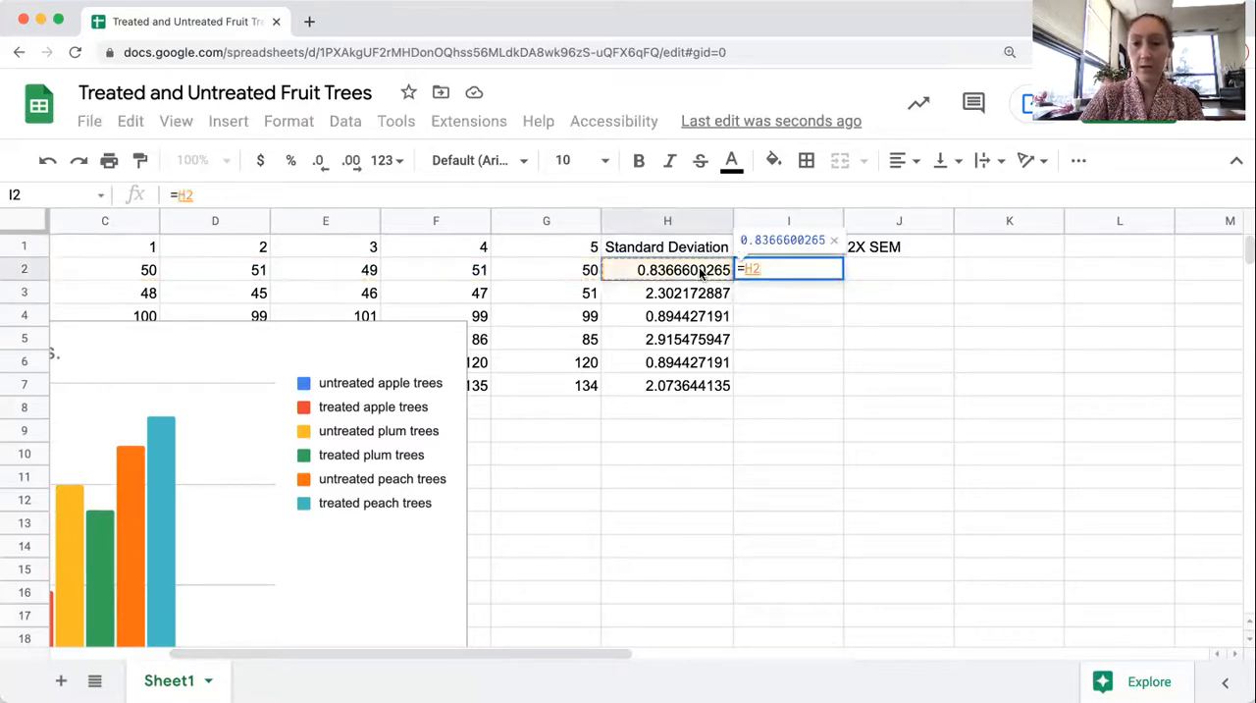
type("/")
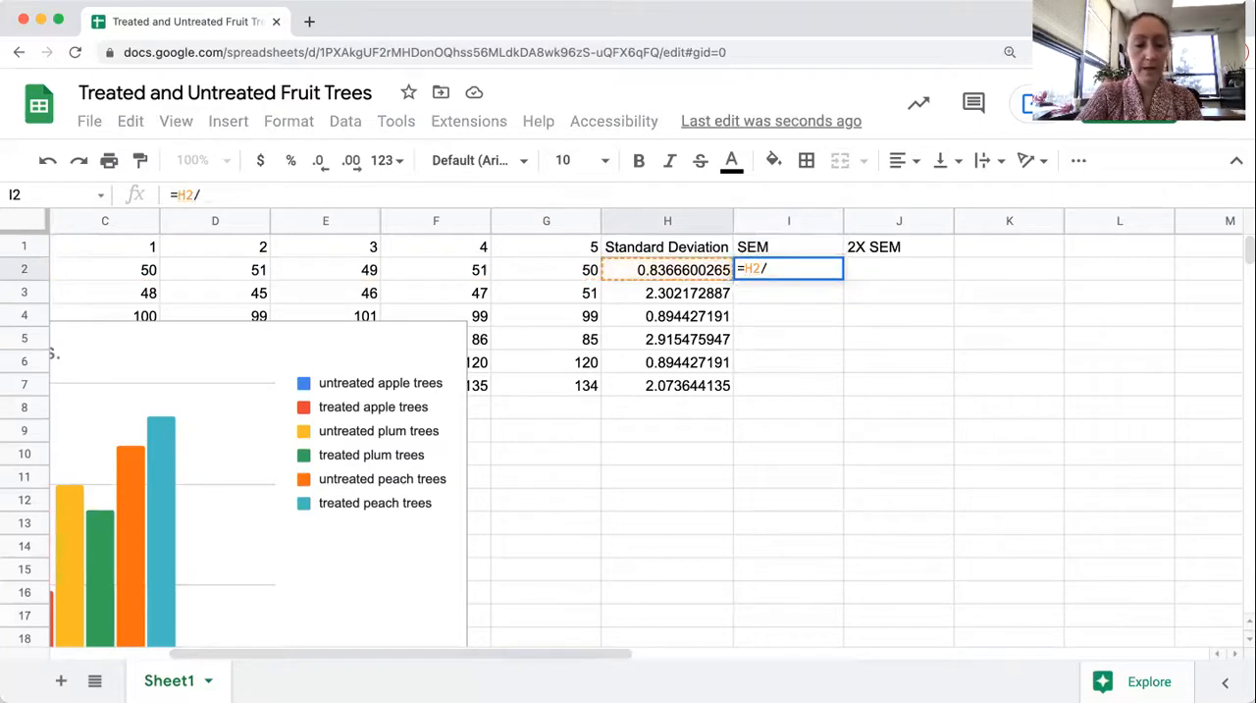
type("SQ")
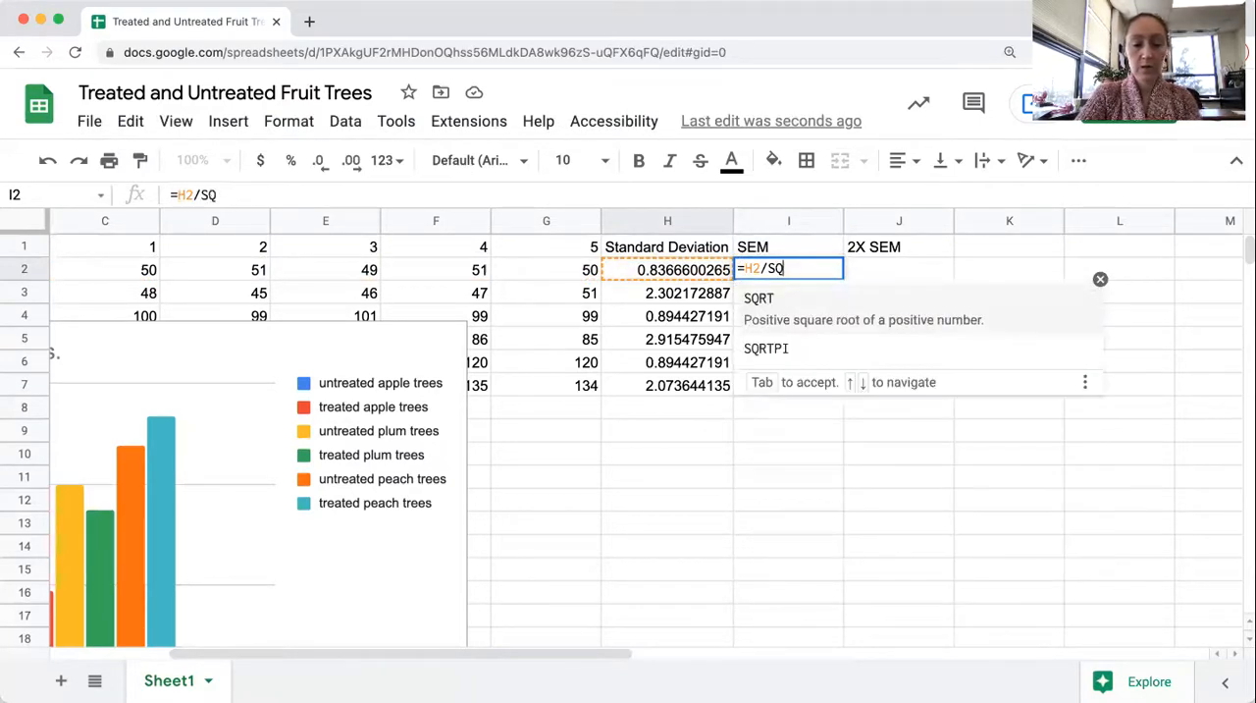
type("RT(")
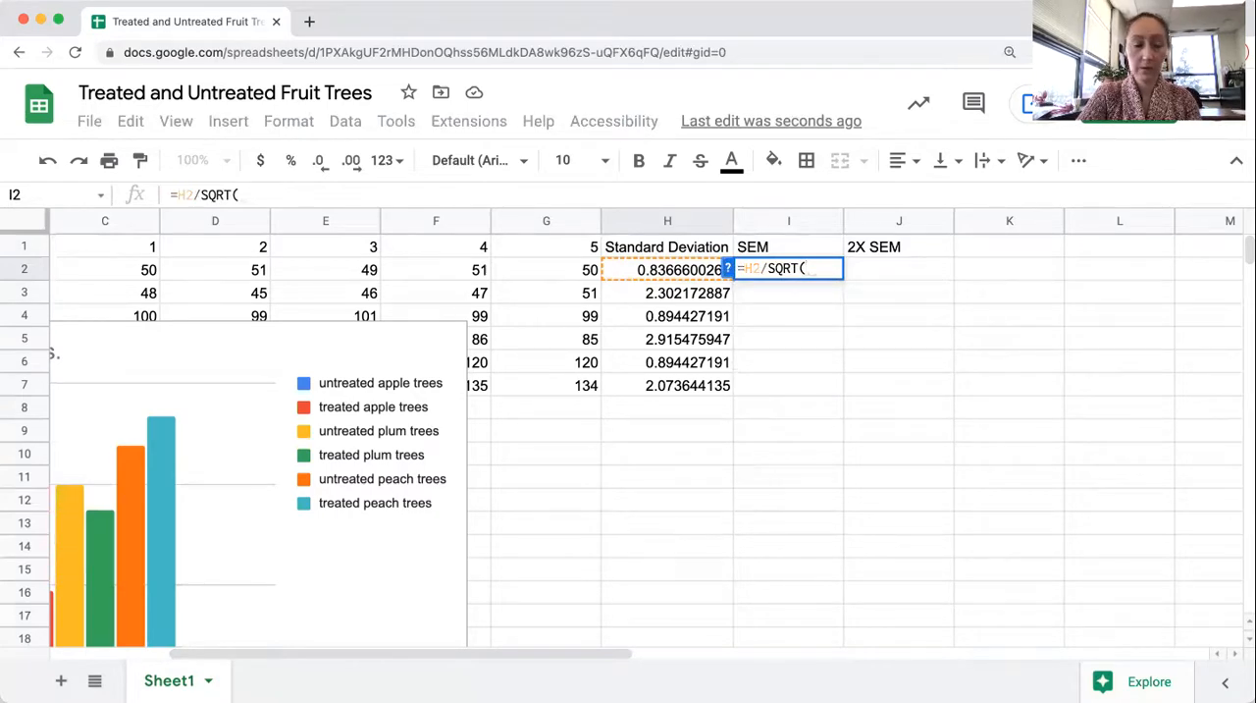
type("5)")
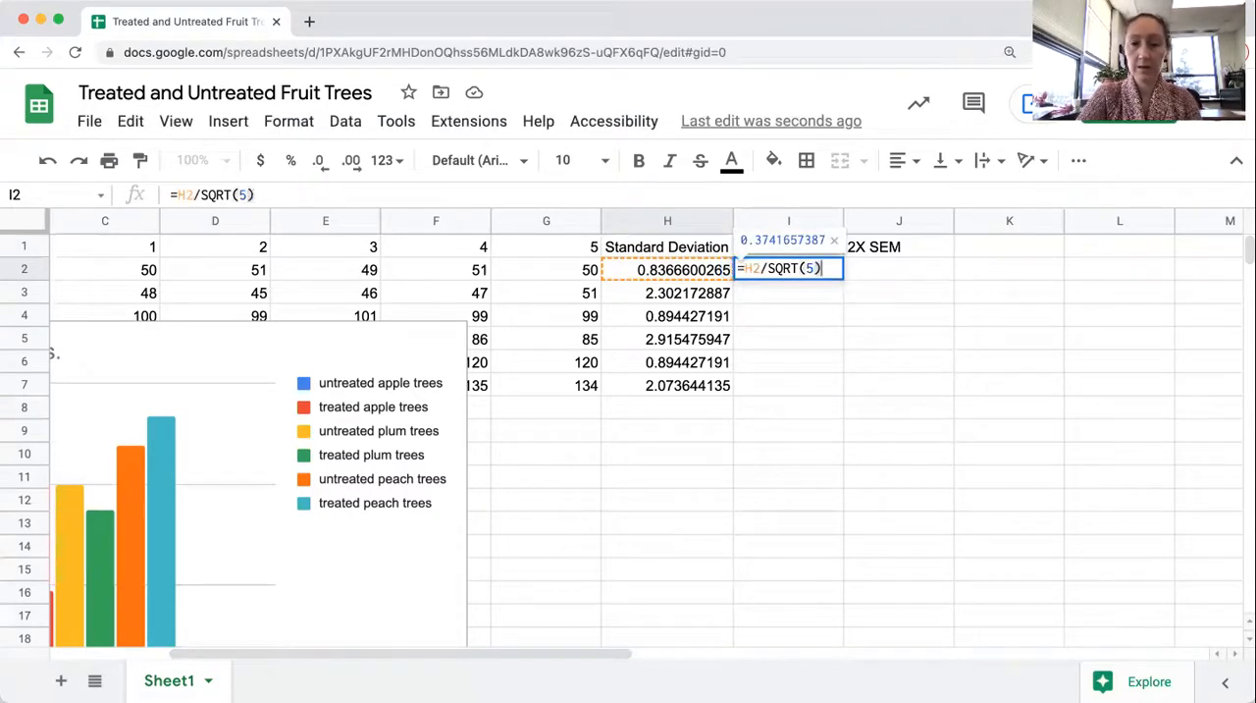
key("Return")
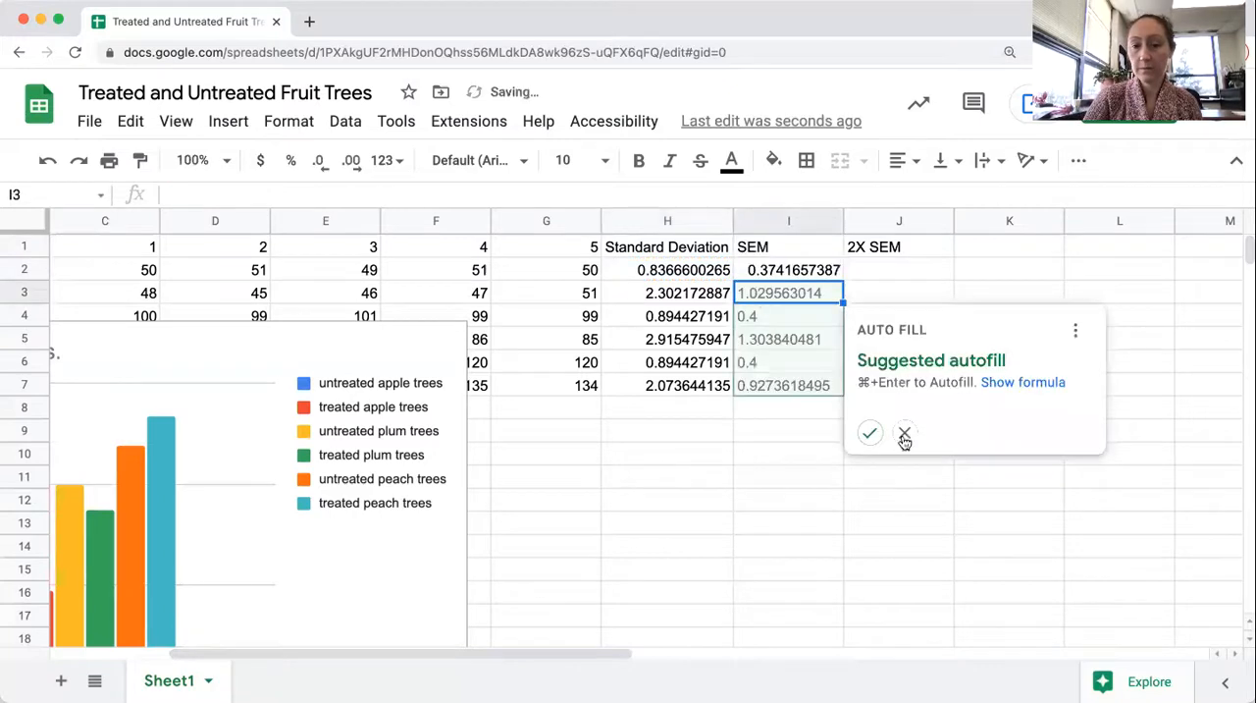
left_click(869, 432)
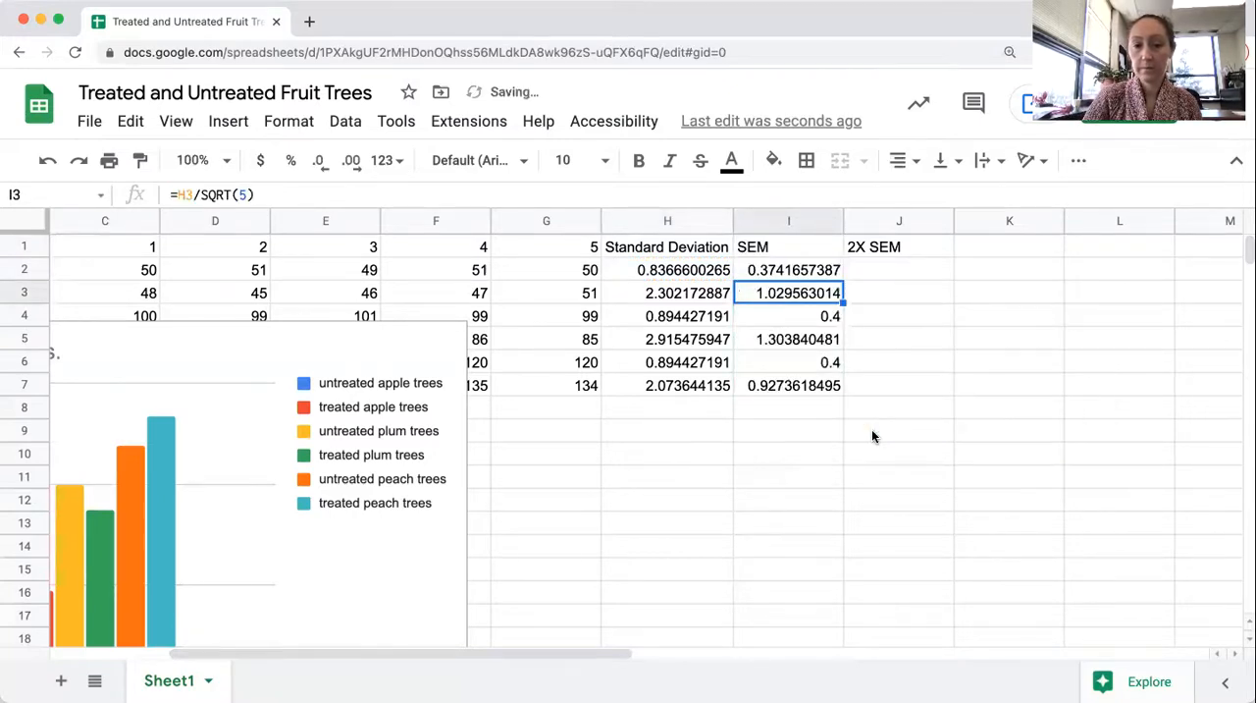
Calculate 2X SEM in J2 as 2*I2 and accept the suggested autofill for J3:J7
left_click(854, 276)
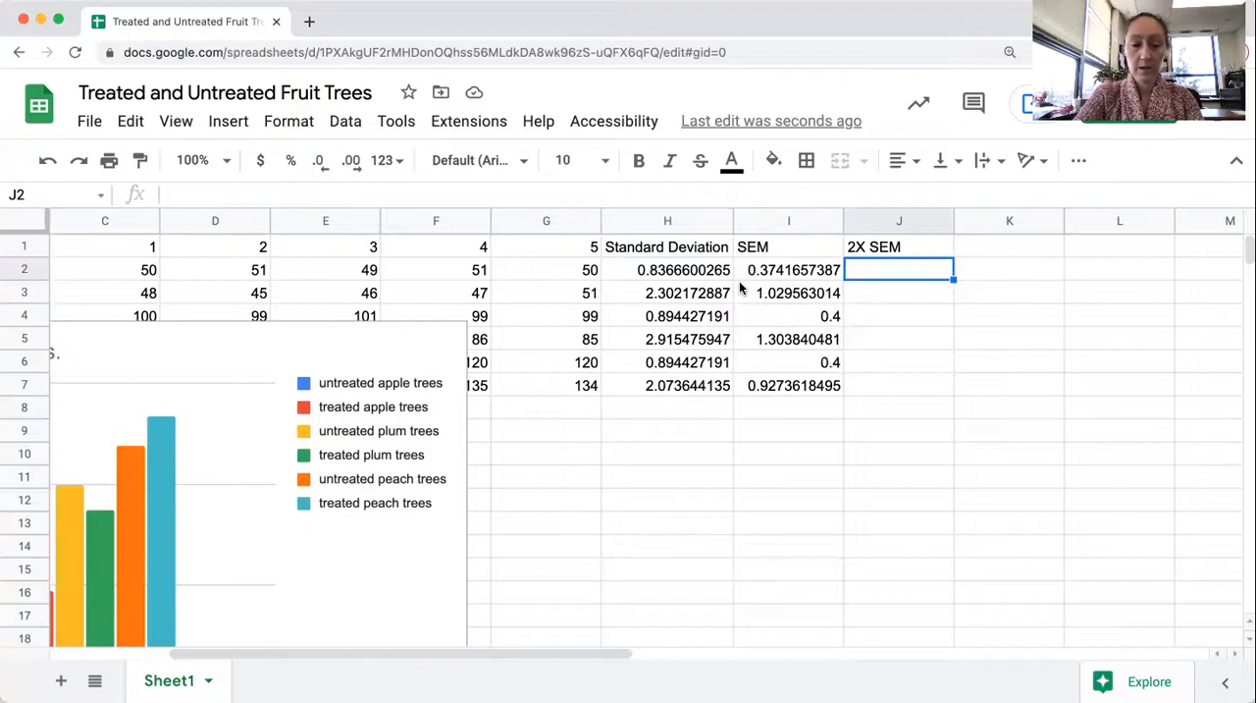
type("=")
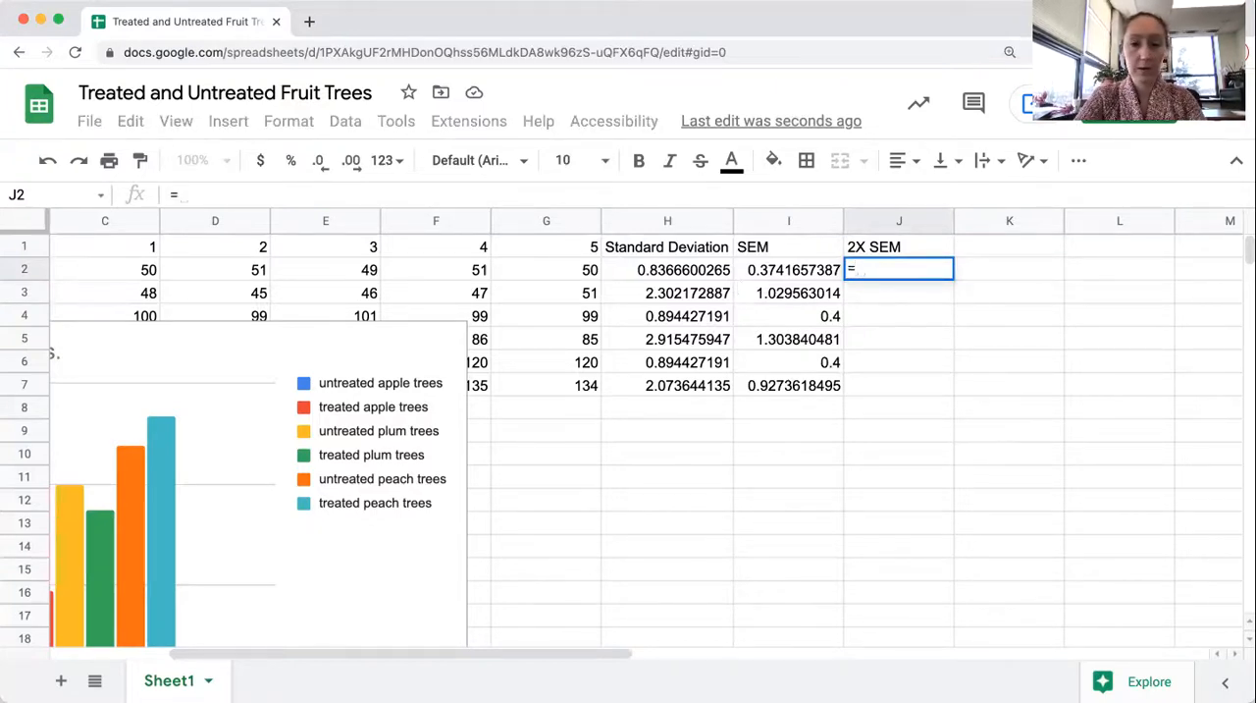
type("2*")
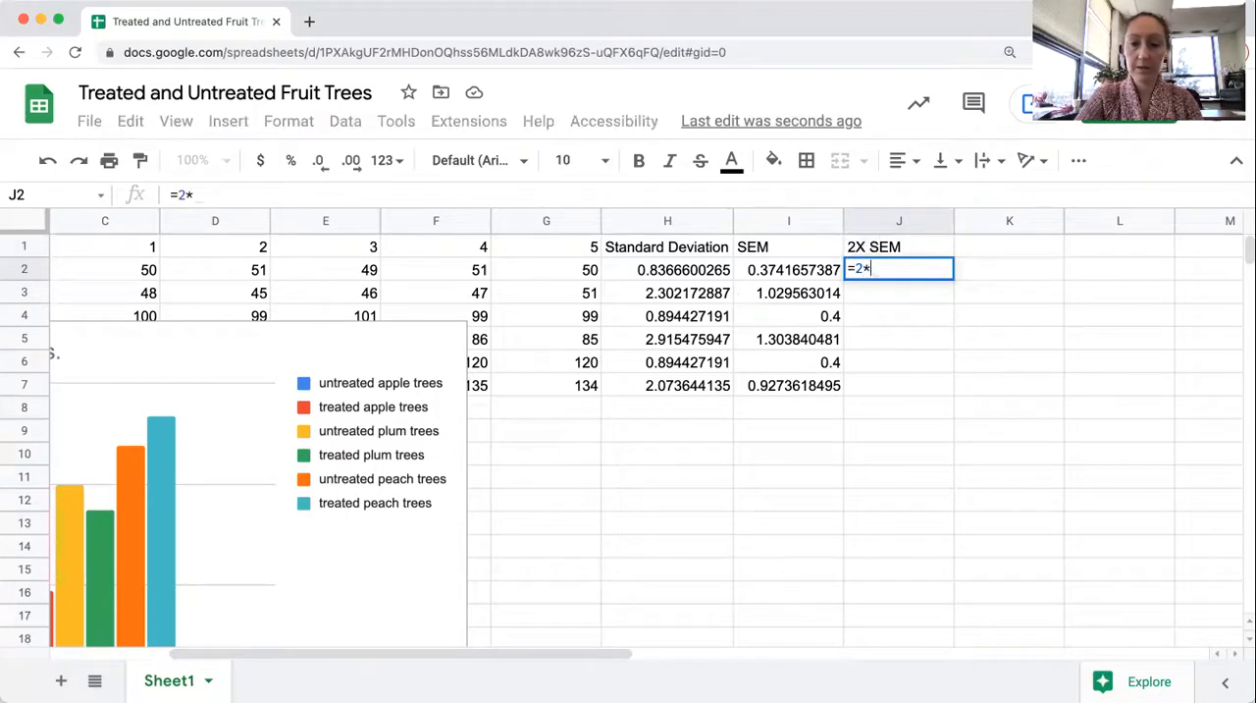
left_click(760, 276)
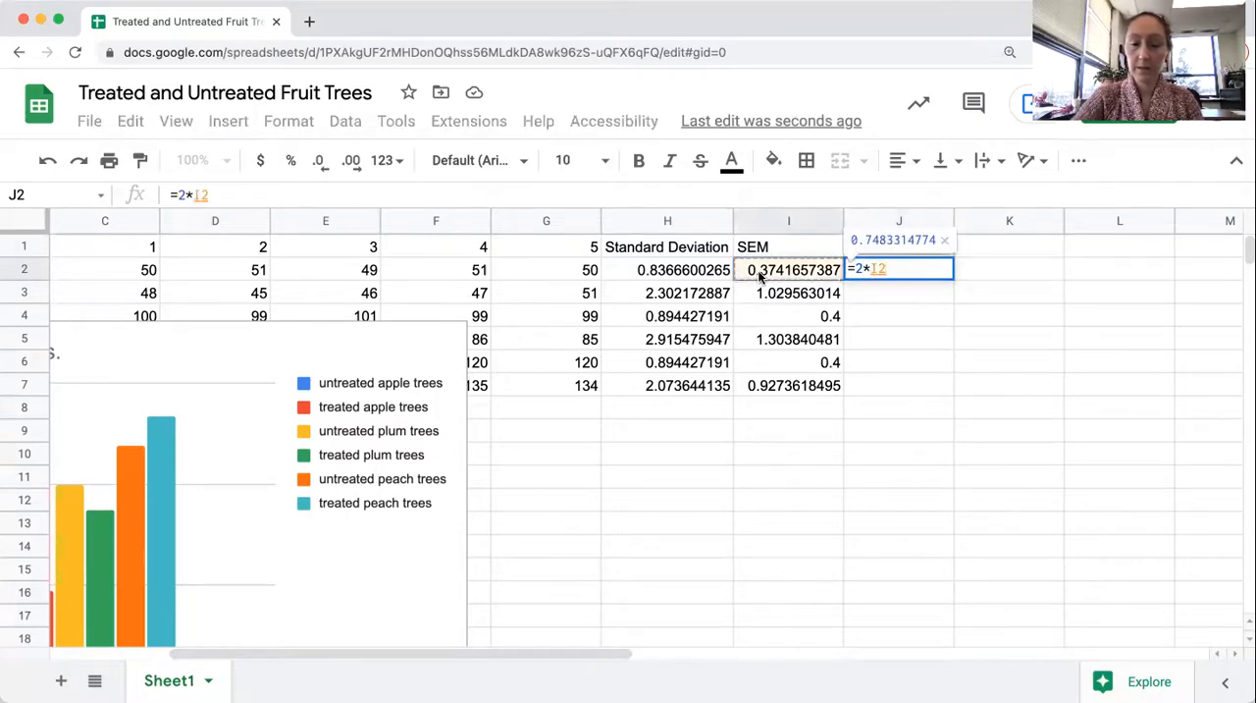
key("Return")
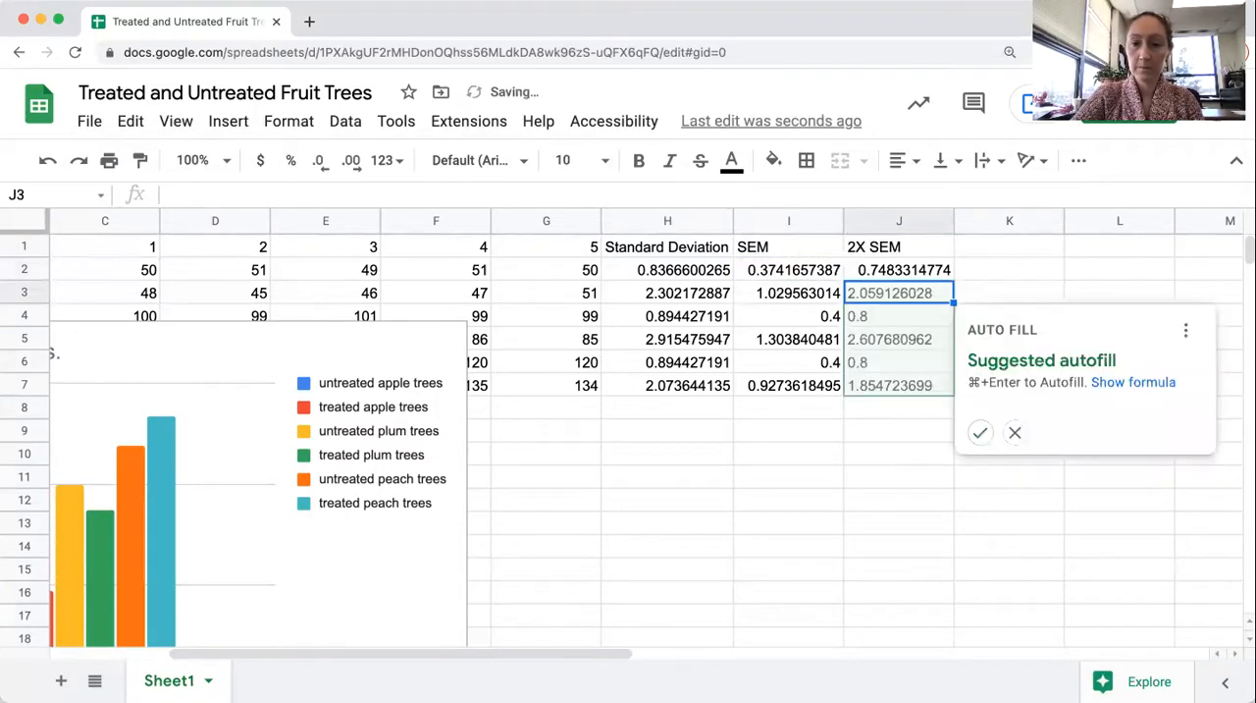
left_click(980, 433)
left_click(886, 482)
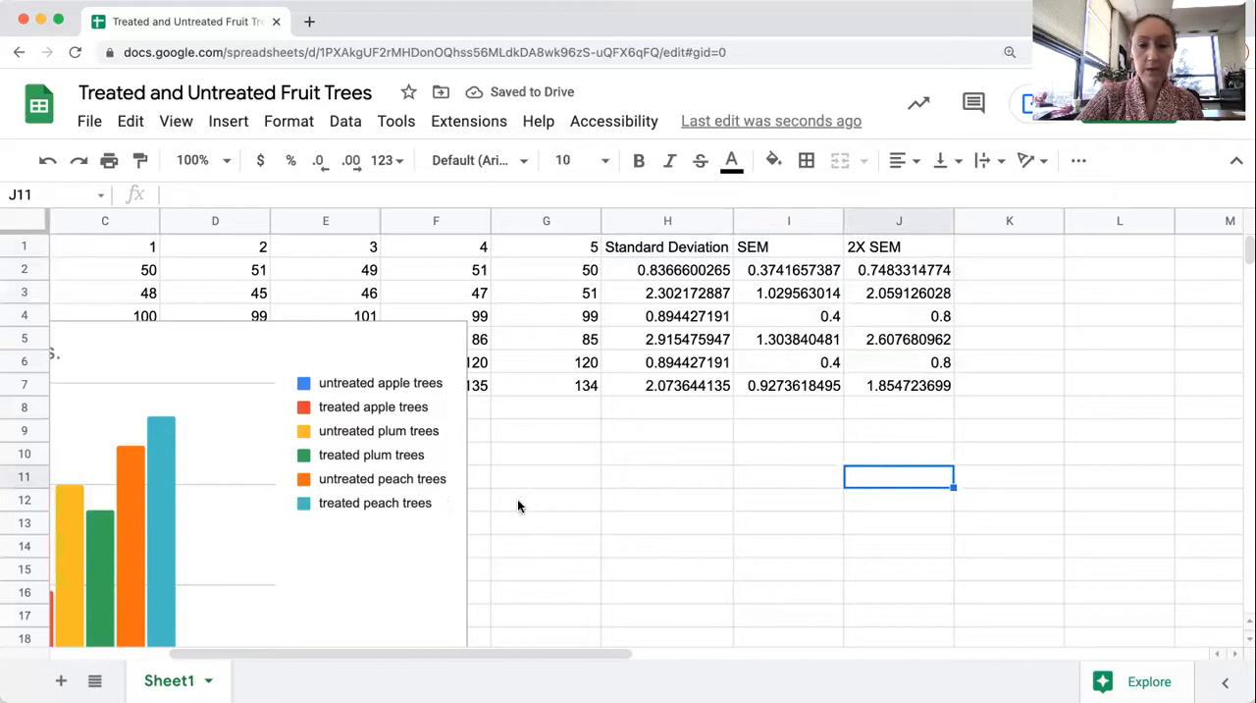
Open the series settings for the untreated apple trees column in the average fruit count chart
scroll(519, 506, "left", 5)
scroll(518, 505, "down", 2)
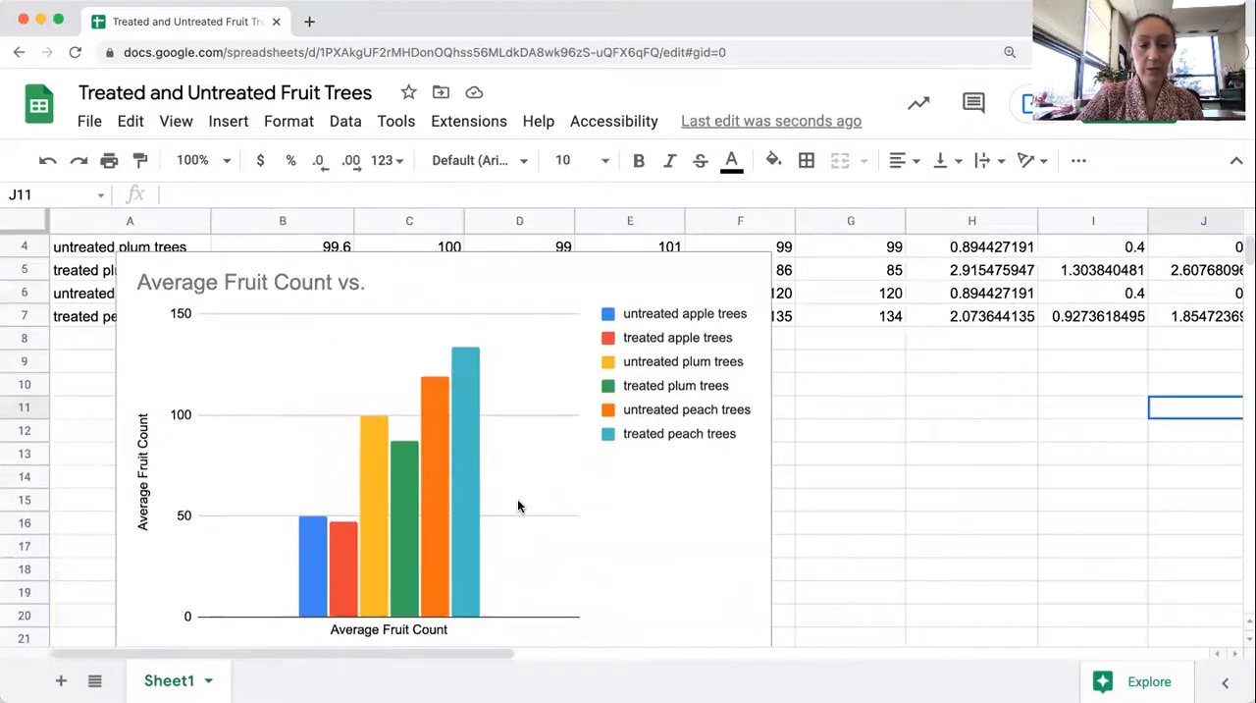
scroll(518, 506, "up", 2)
scroll(518, 505, "right", 3)
scroll(518, 506, "left", 3)
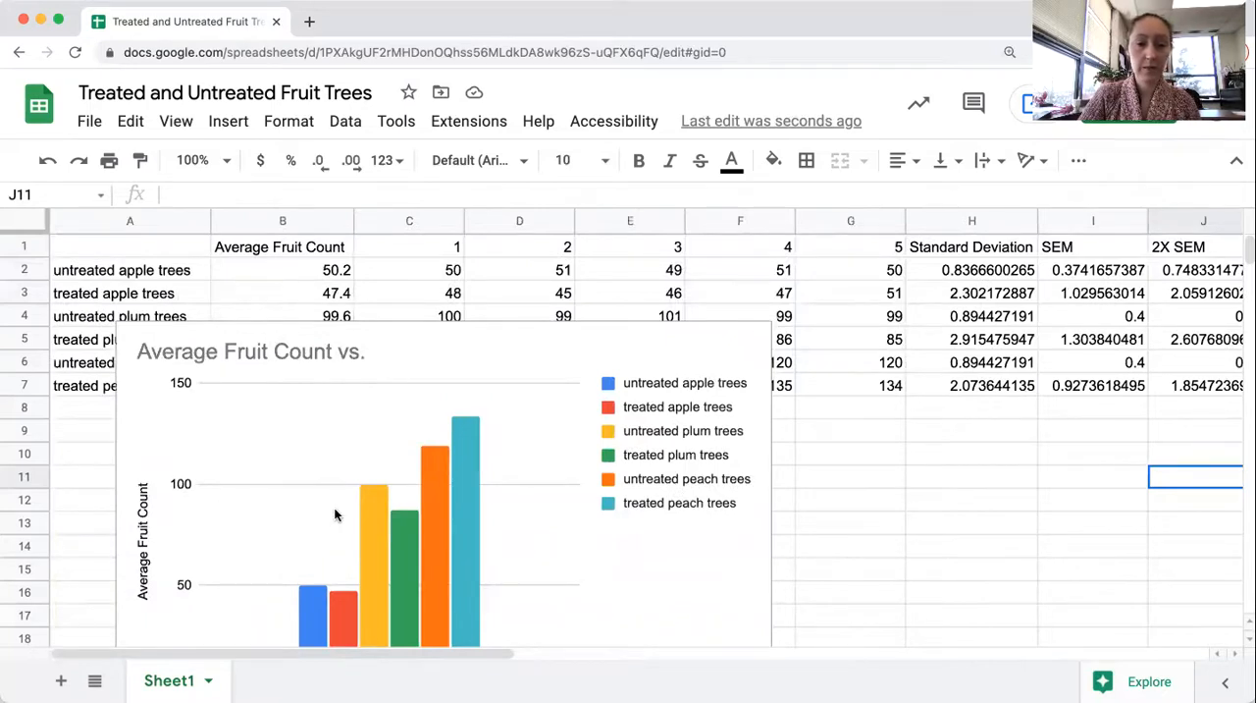
left_click(313, 600)
scroll(313, 600, "down", 2)
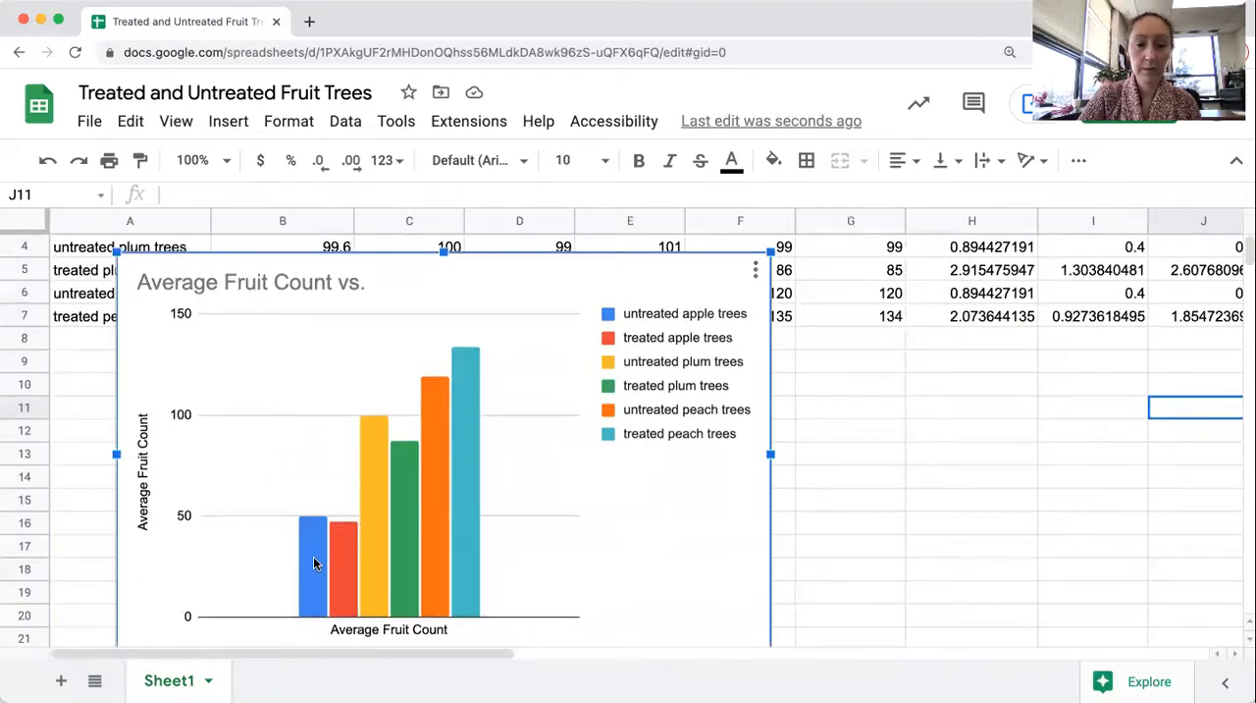
double_click(314, 559)
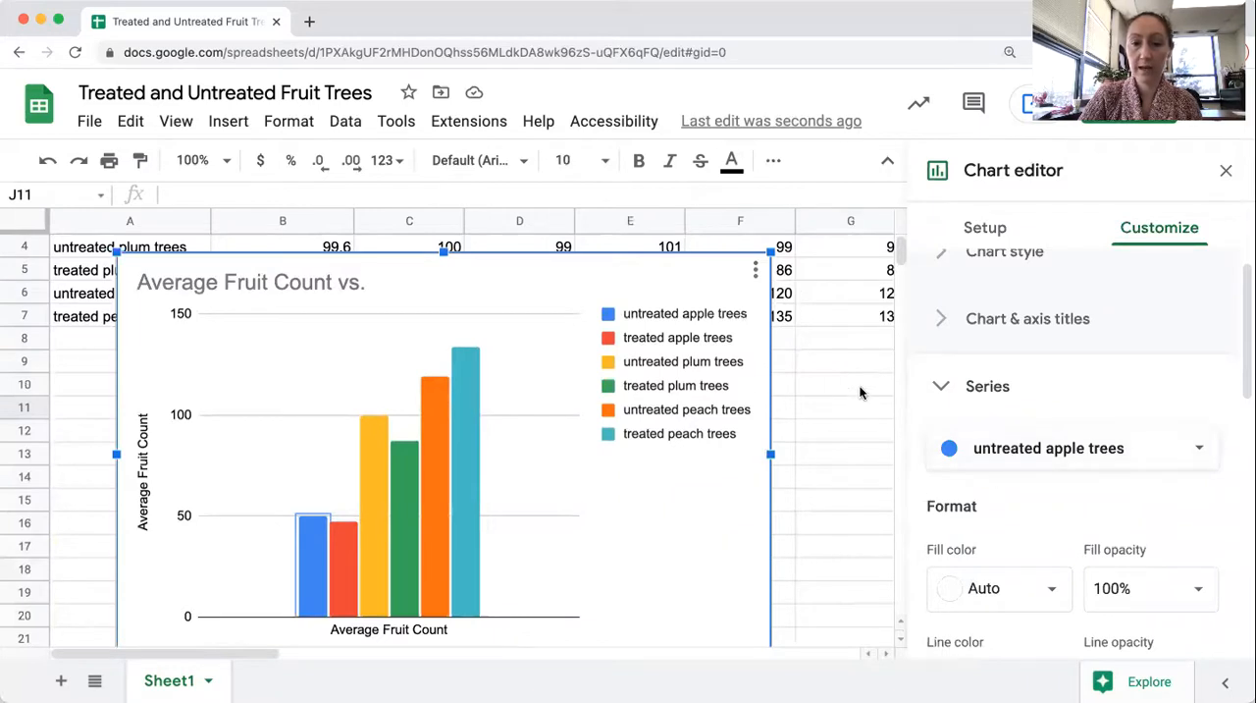
Add error bars to the untreated apple trees series and set their type to Constant
scroll(859, 392, "right", 10)
scroll(851, 394, "up", 1)
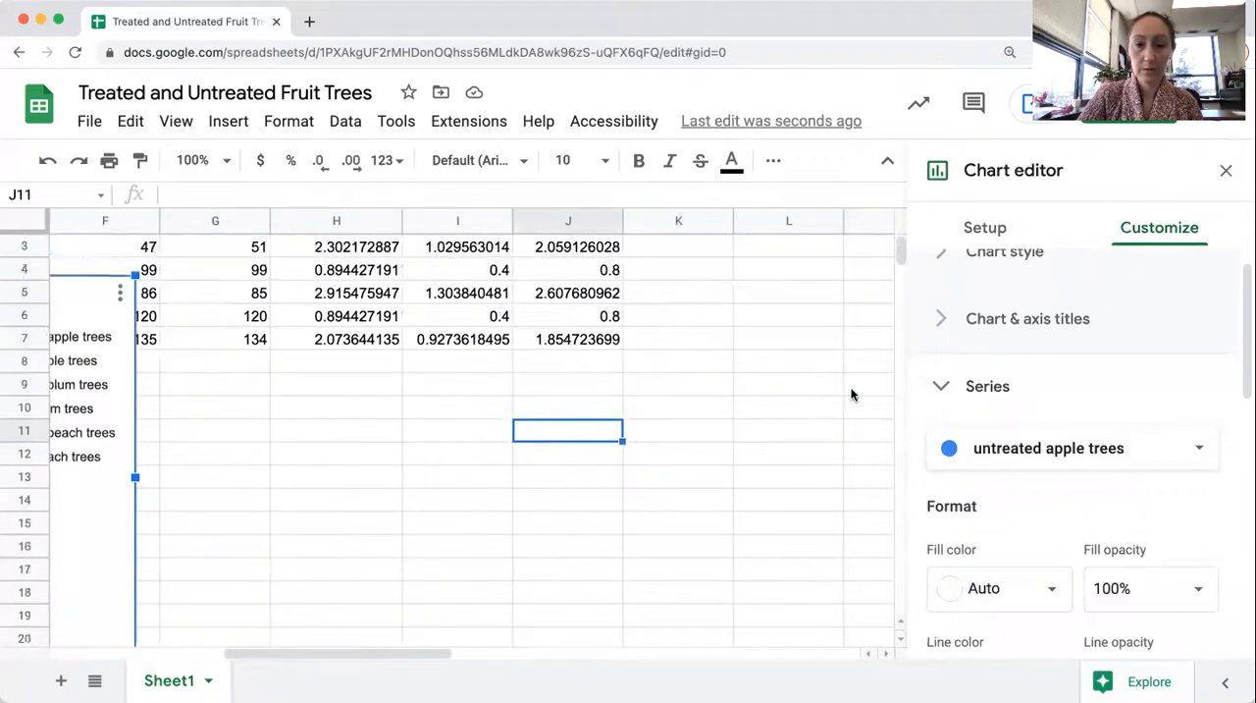
scroll(851, 394, "up", 1)
scroll(1107, 513, "down", 5)
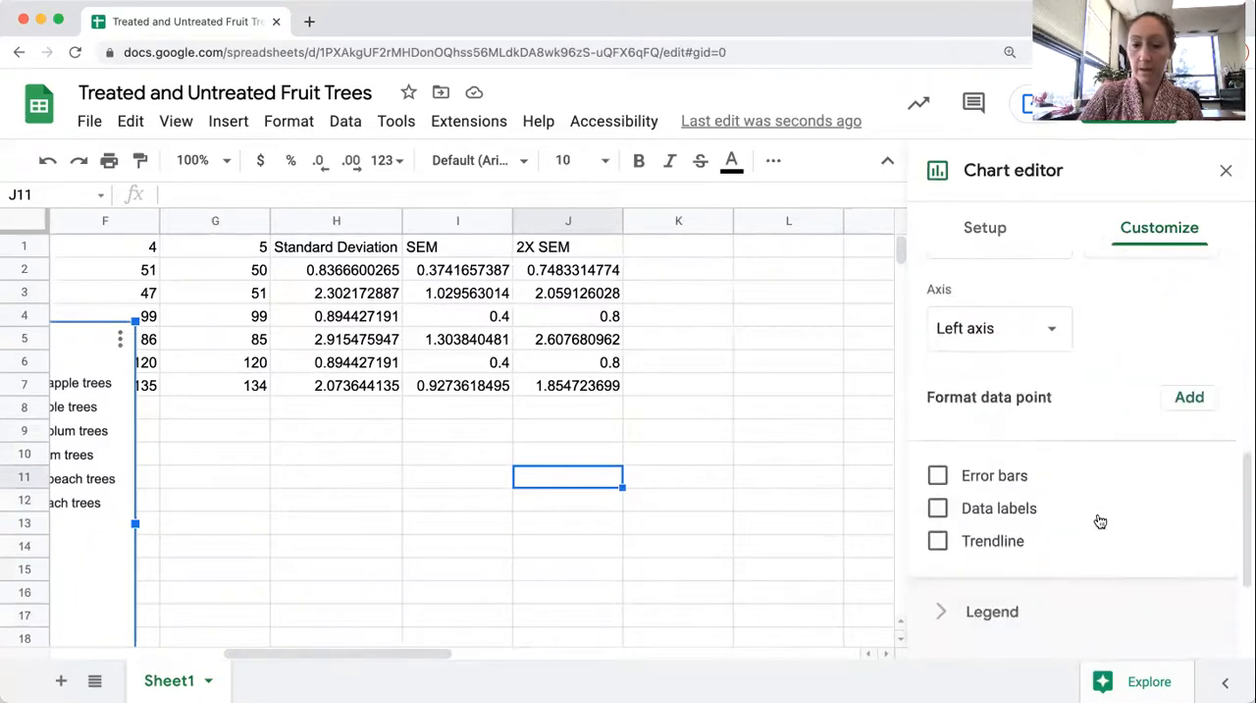
left_click(937, 475)
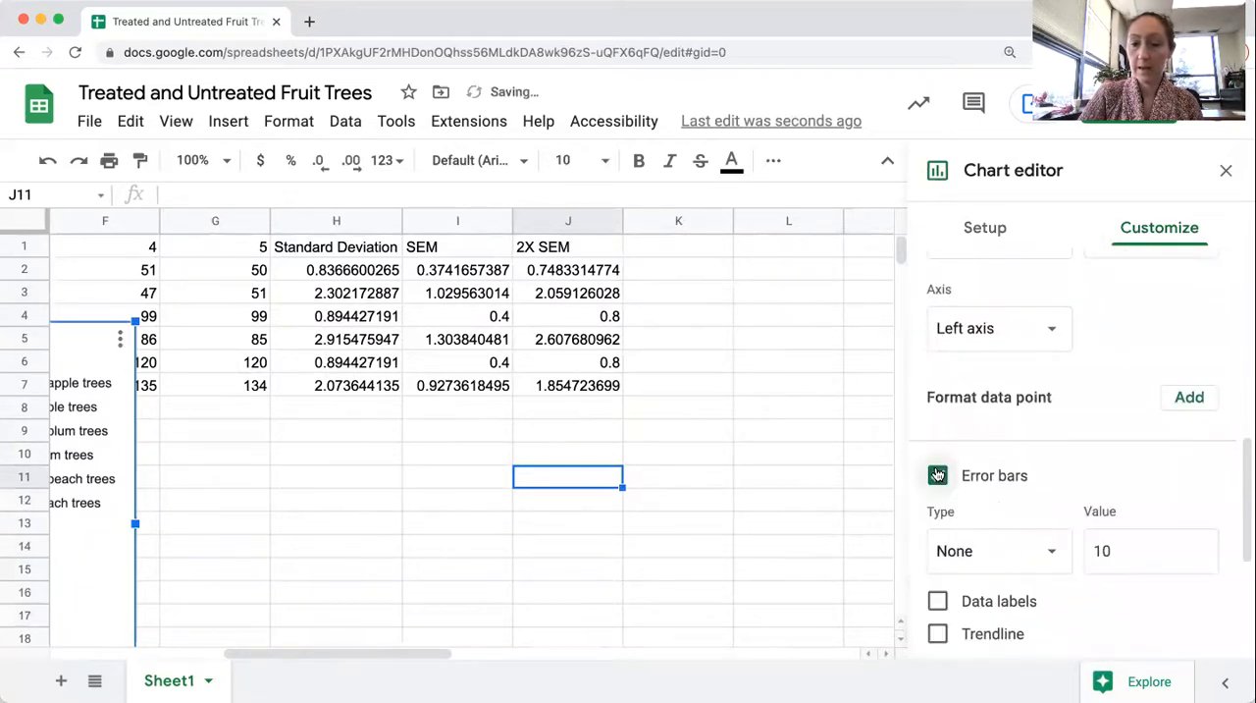
left_click(998, 551)
left_click(998, 512)
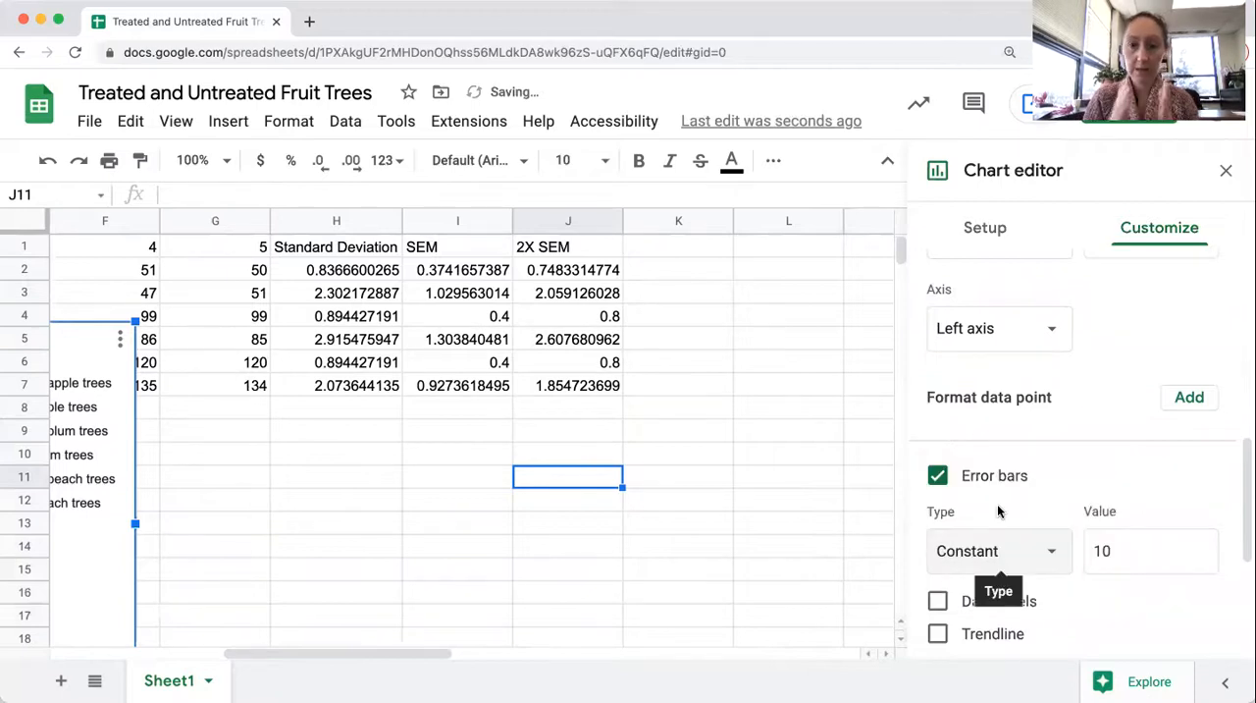
Set the error bar value of the untreated apple trees series to 0.748, its 2X SEM from J2
double_click(1121, 551)
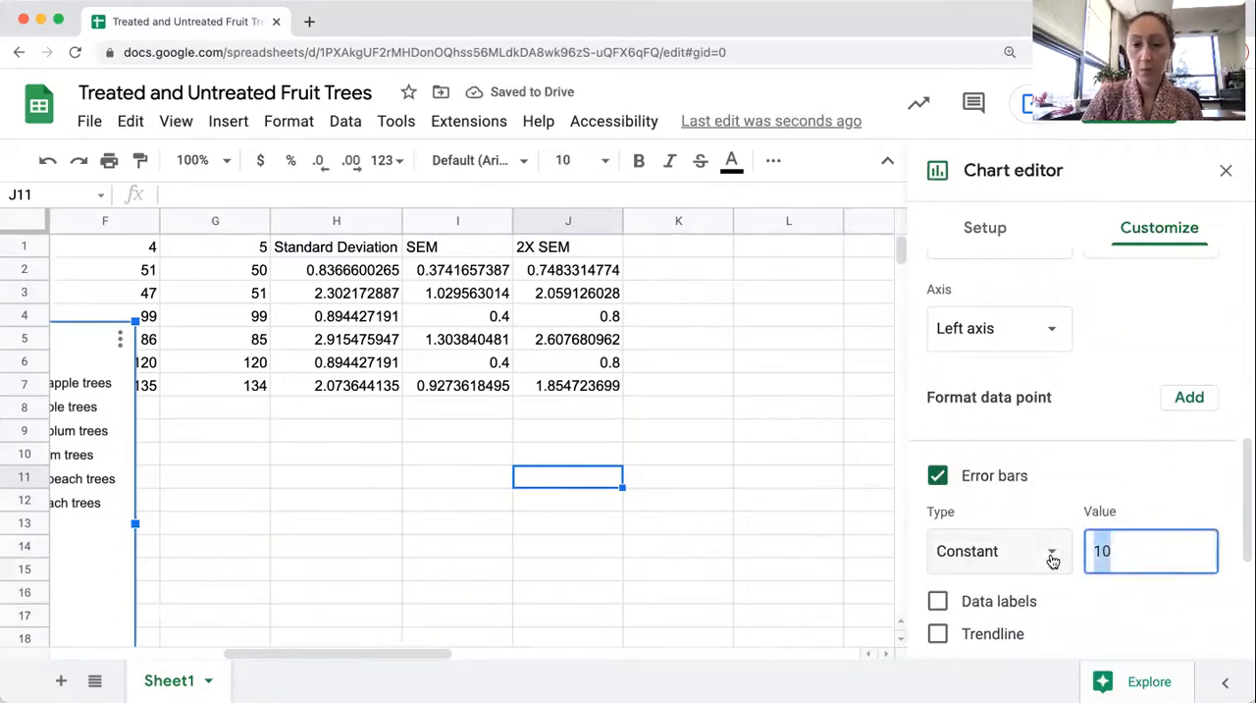
type("0.")
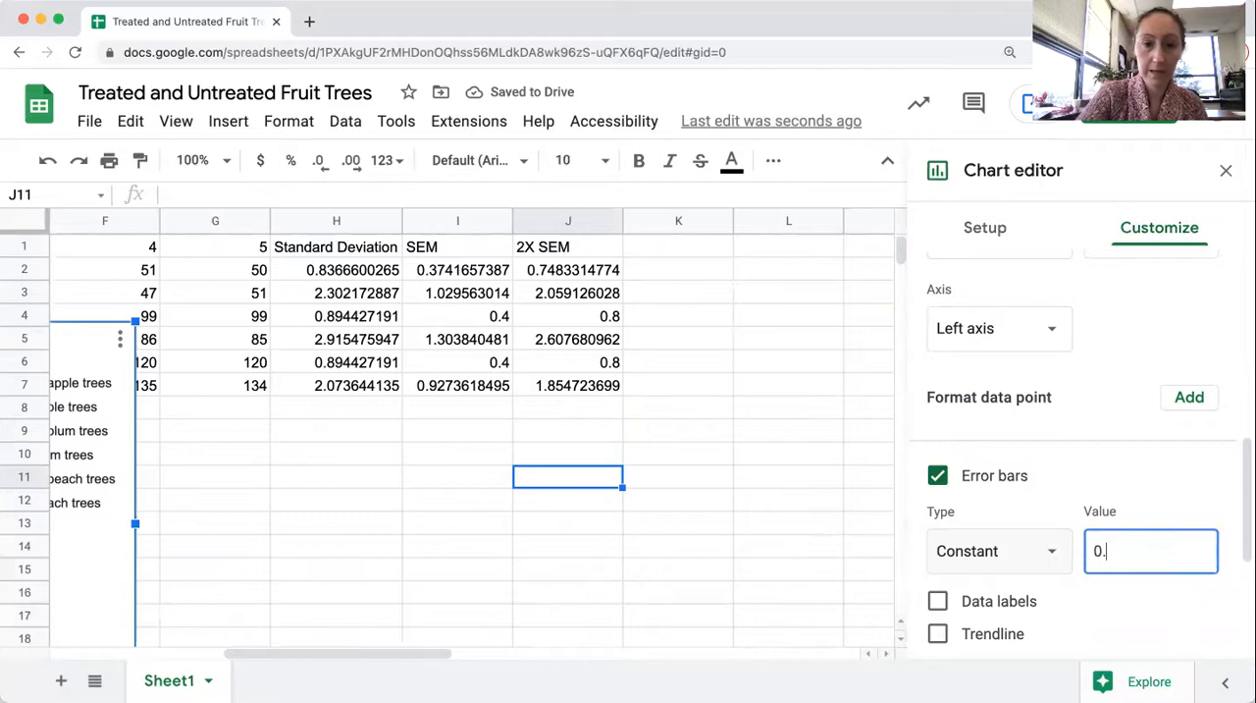
key("BackSpace")
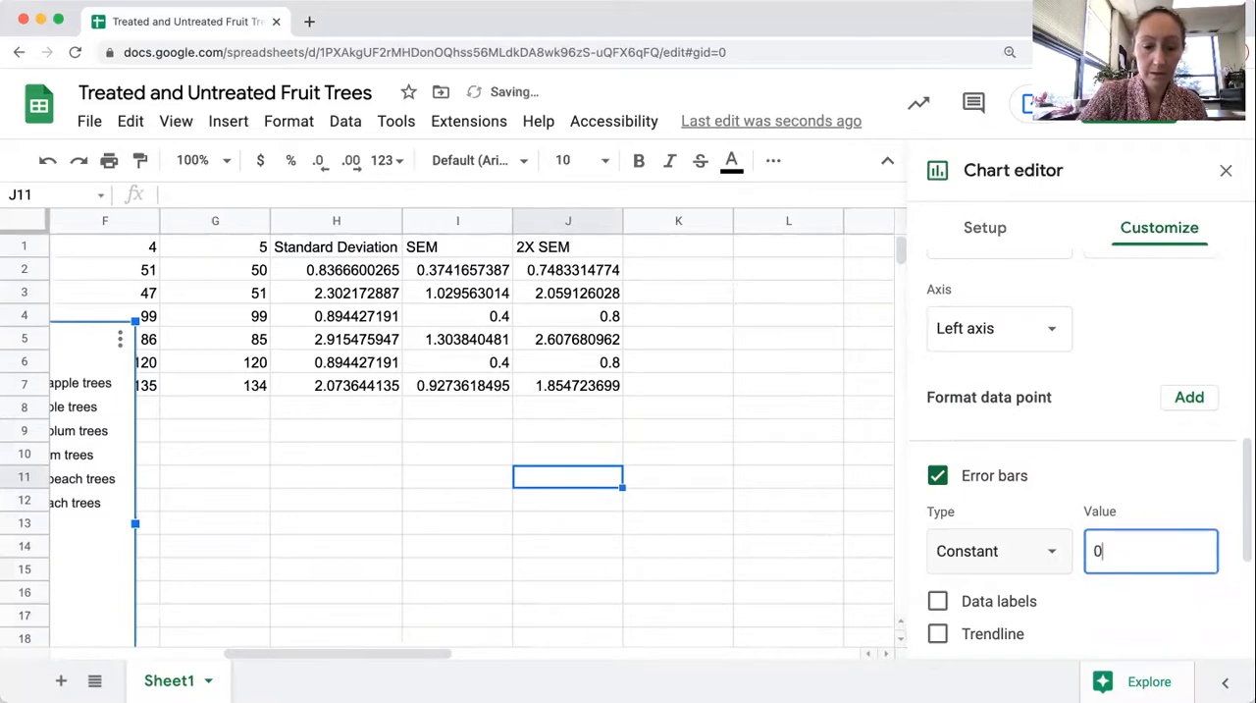
type("748")
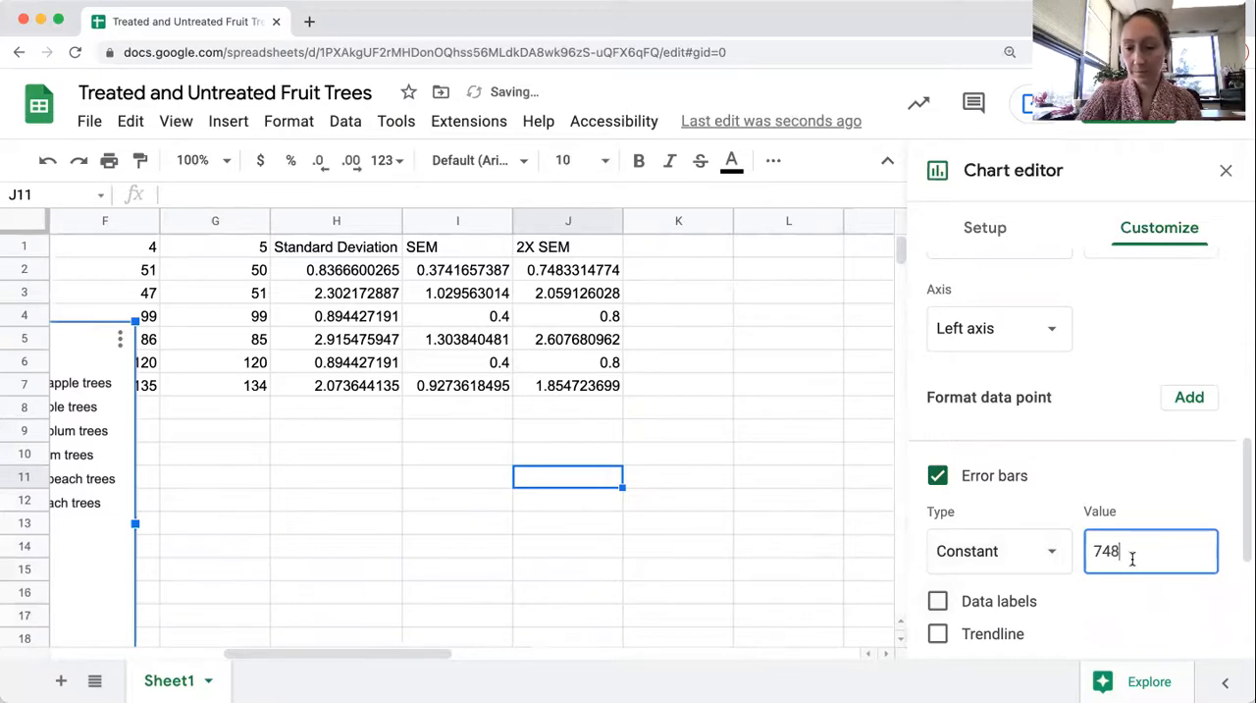
key("BackSpace")
key("BackSpace")
key("BackSpace")
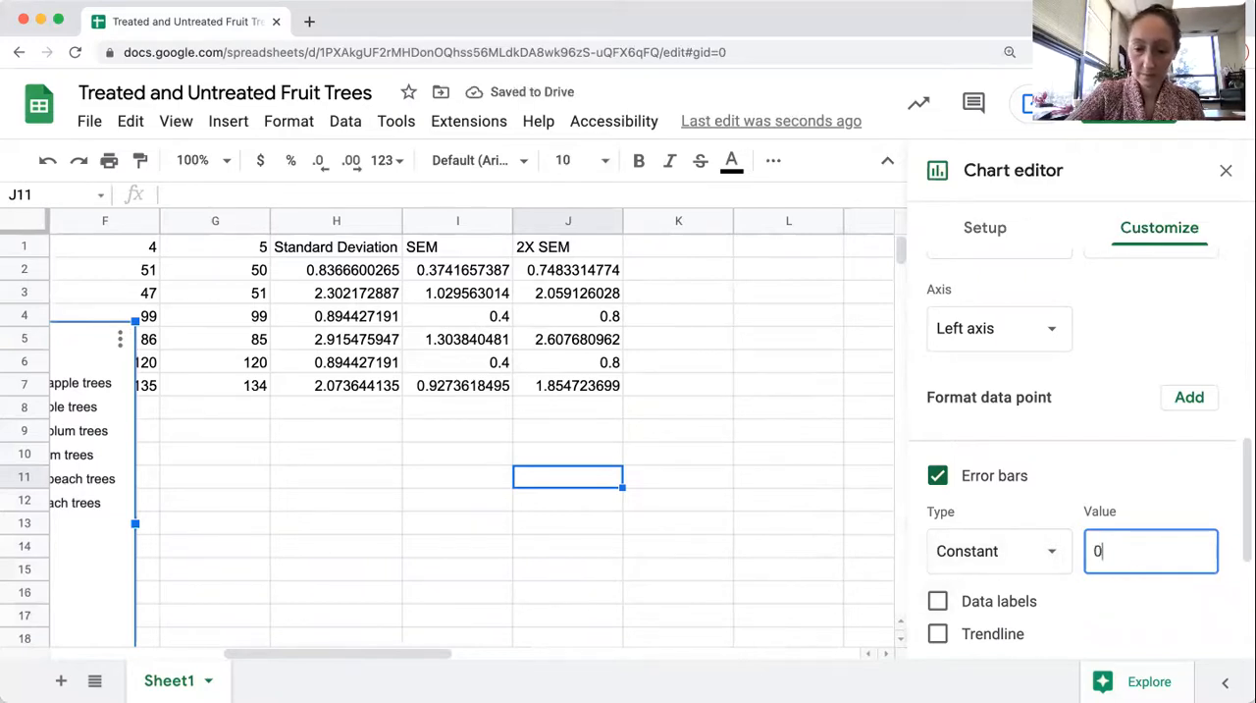
type(".748")
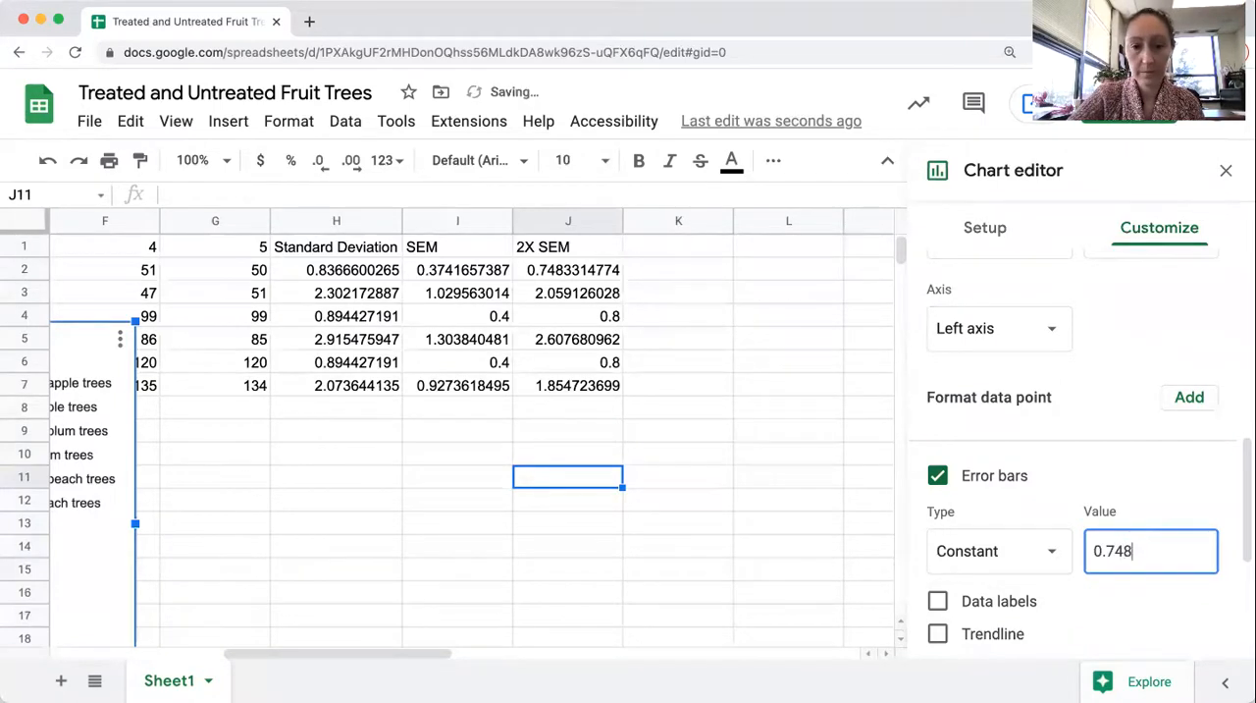
Add error bars to the treated apple trees series and set their type to Constant
scroll(1139, 568, "down", 3)
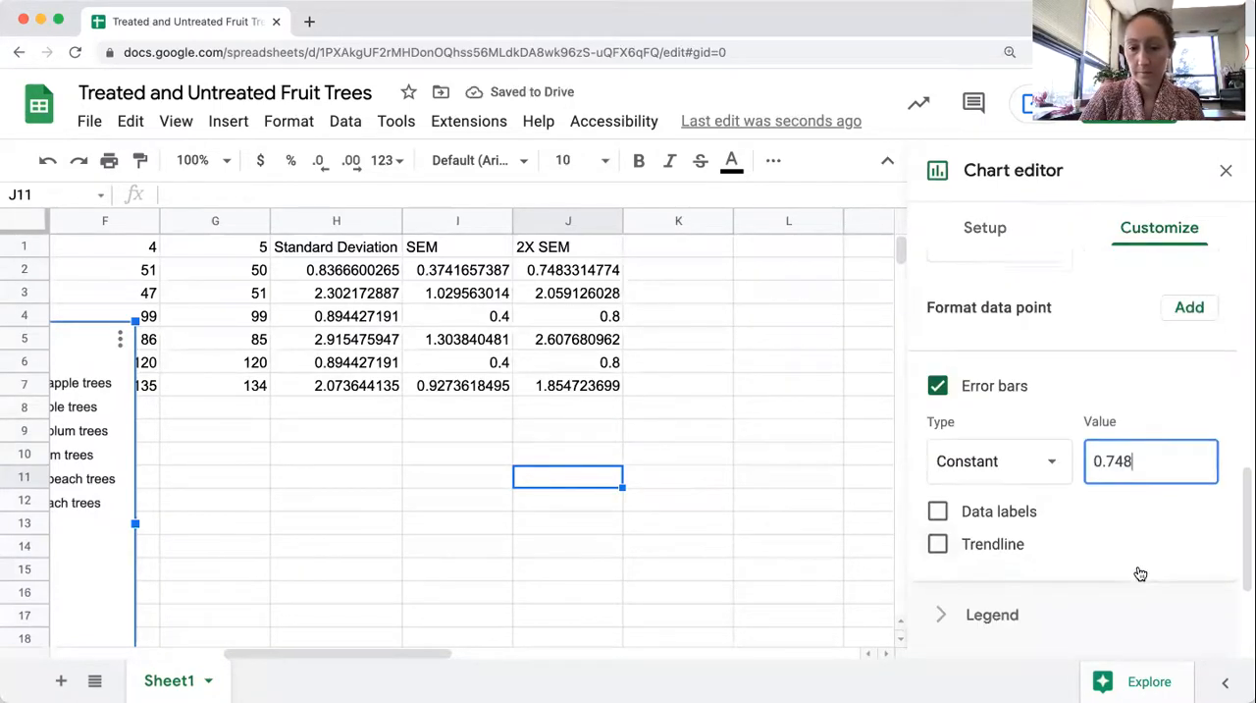
scroll(1139, 572, "up", 5)
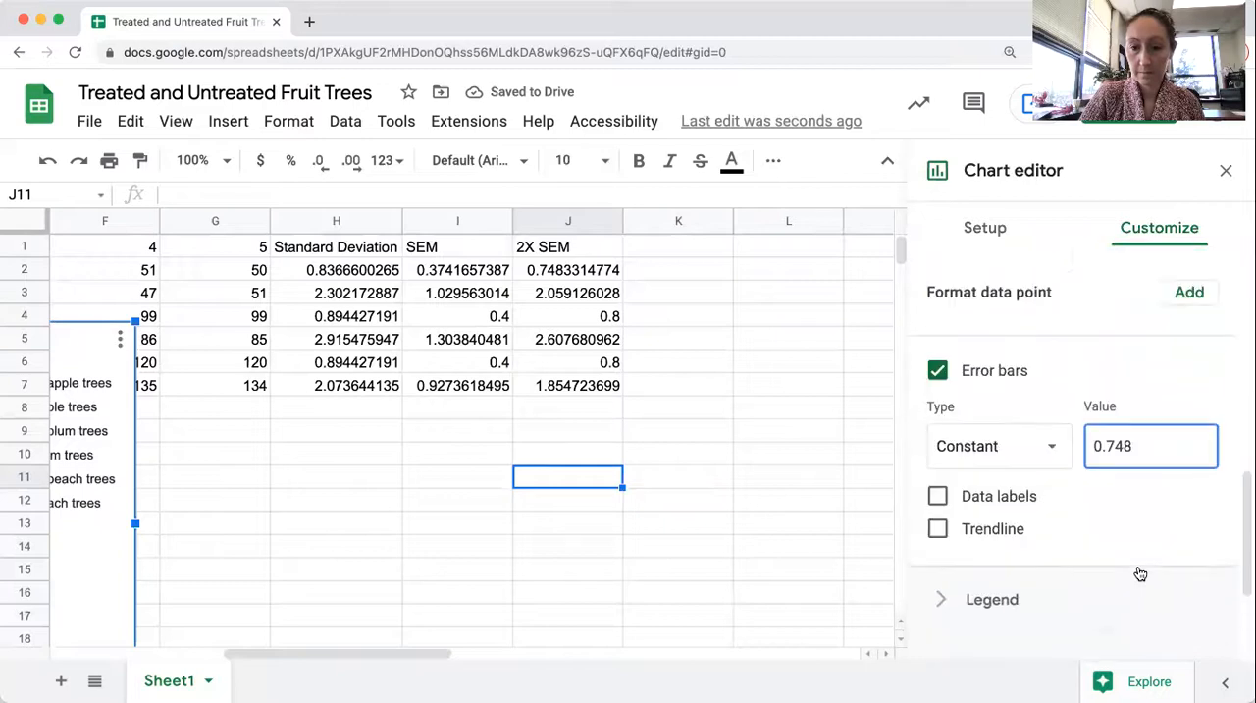
scroll(1138, 572, "up", 3)
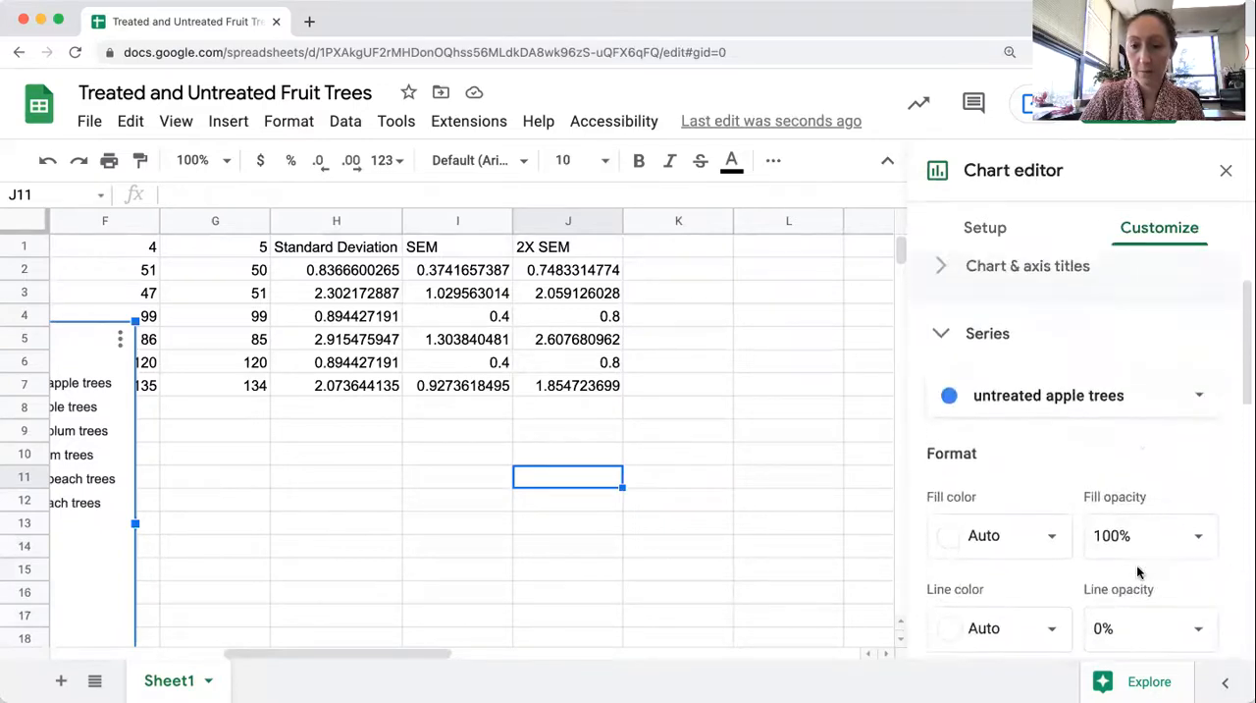
left_click(1140, 407)
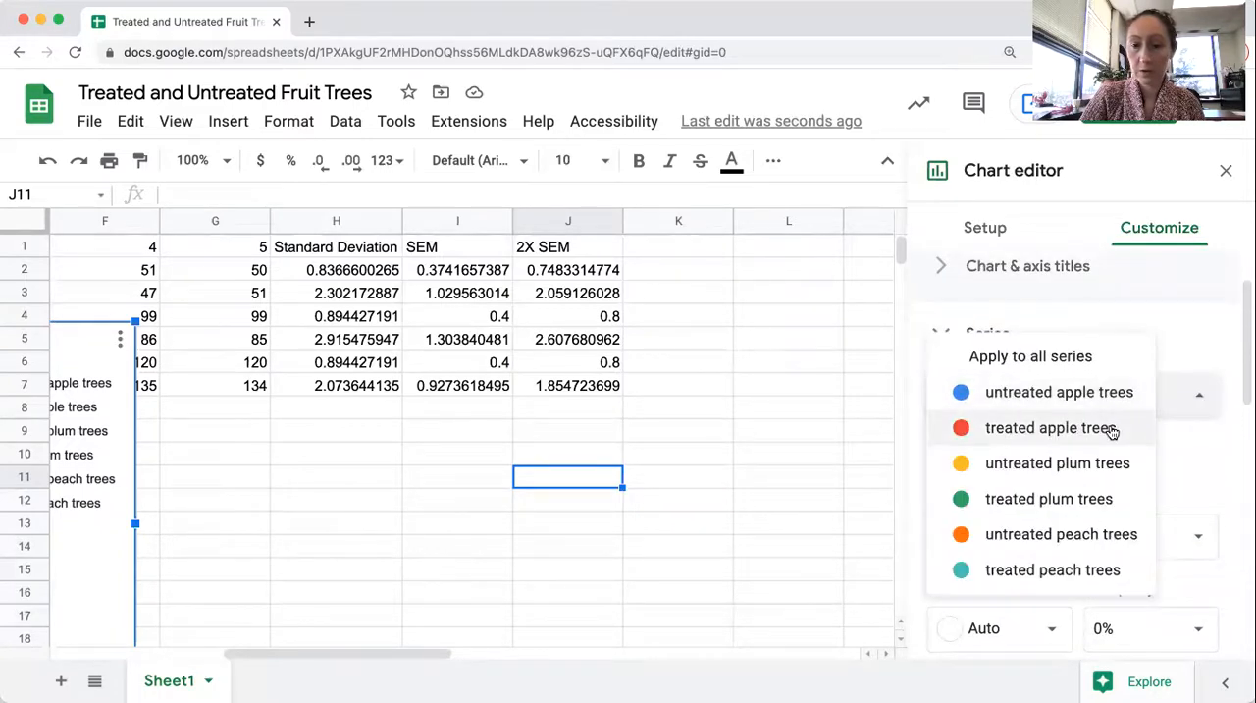
left_click(1112, 430)
scroll(1109, 424, "down", 6)
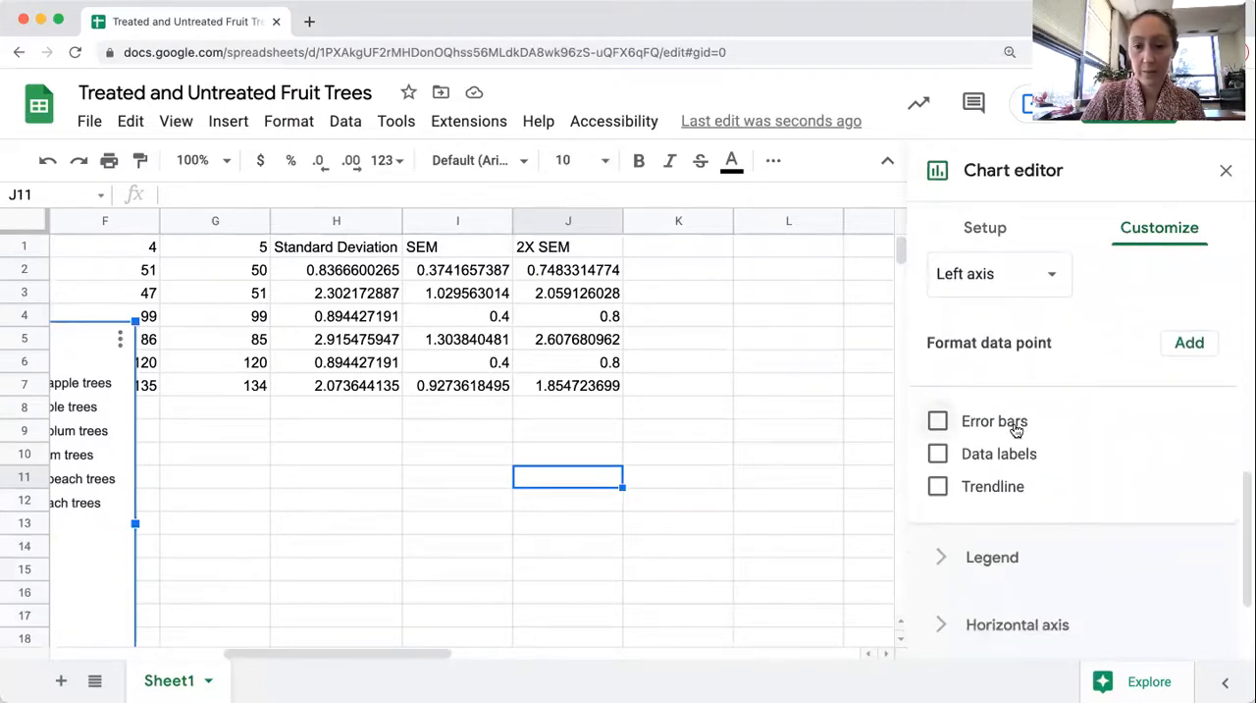
left_click(1019, 424)
left_click(1052, 505)
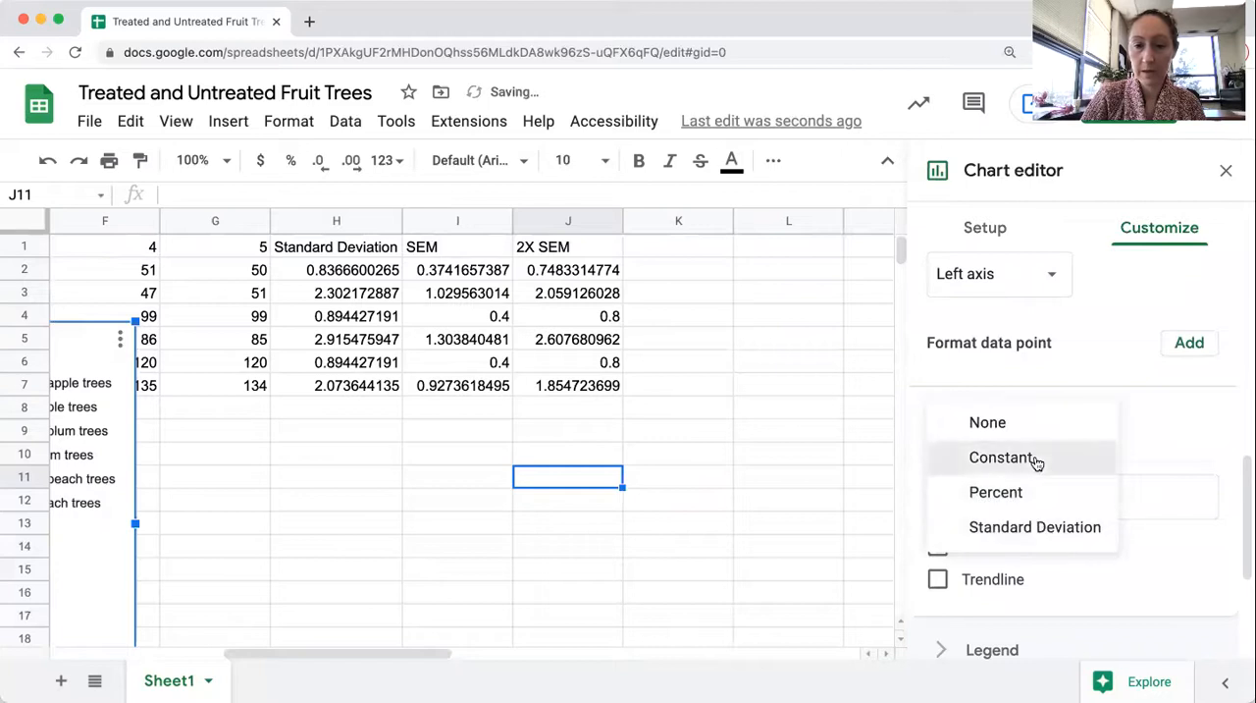
left_click(1035, 461)
Set the error bar value of the treated apple trees series to 2.05, based on its 2X SEM in J3
left_click_drag(1120, 495, 1084, 498)
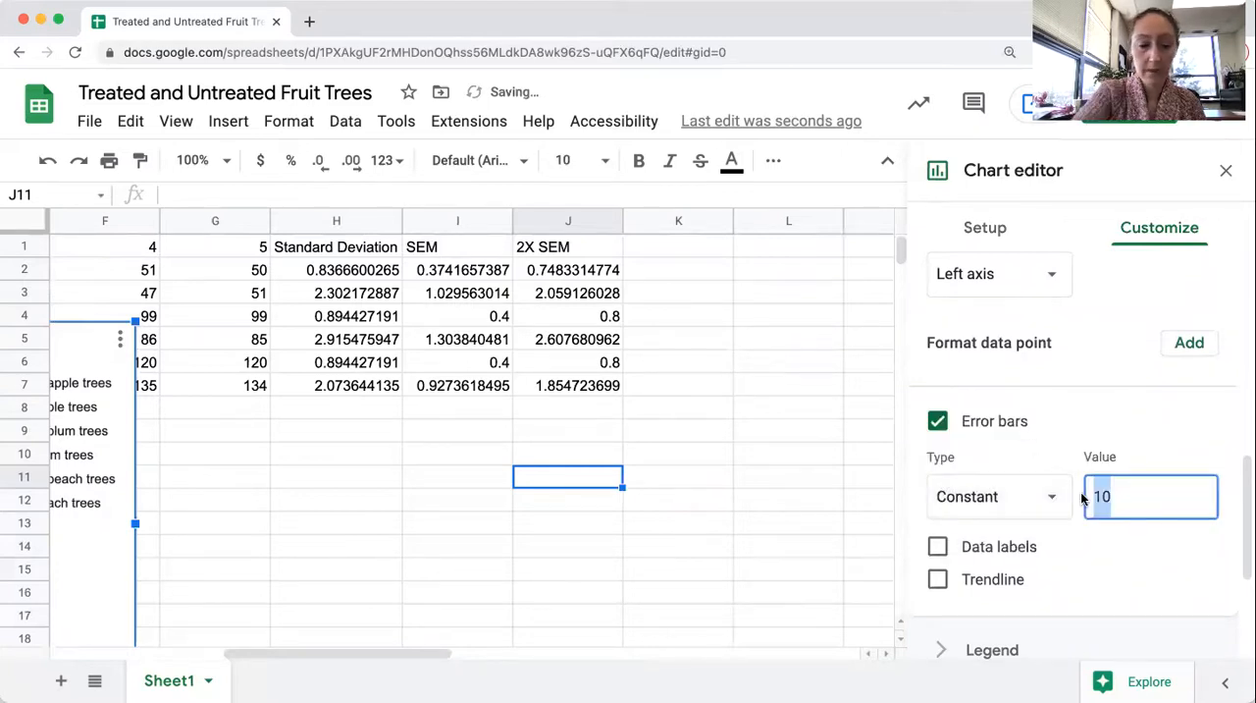
type("2")
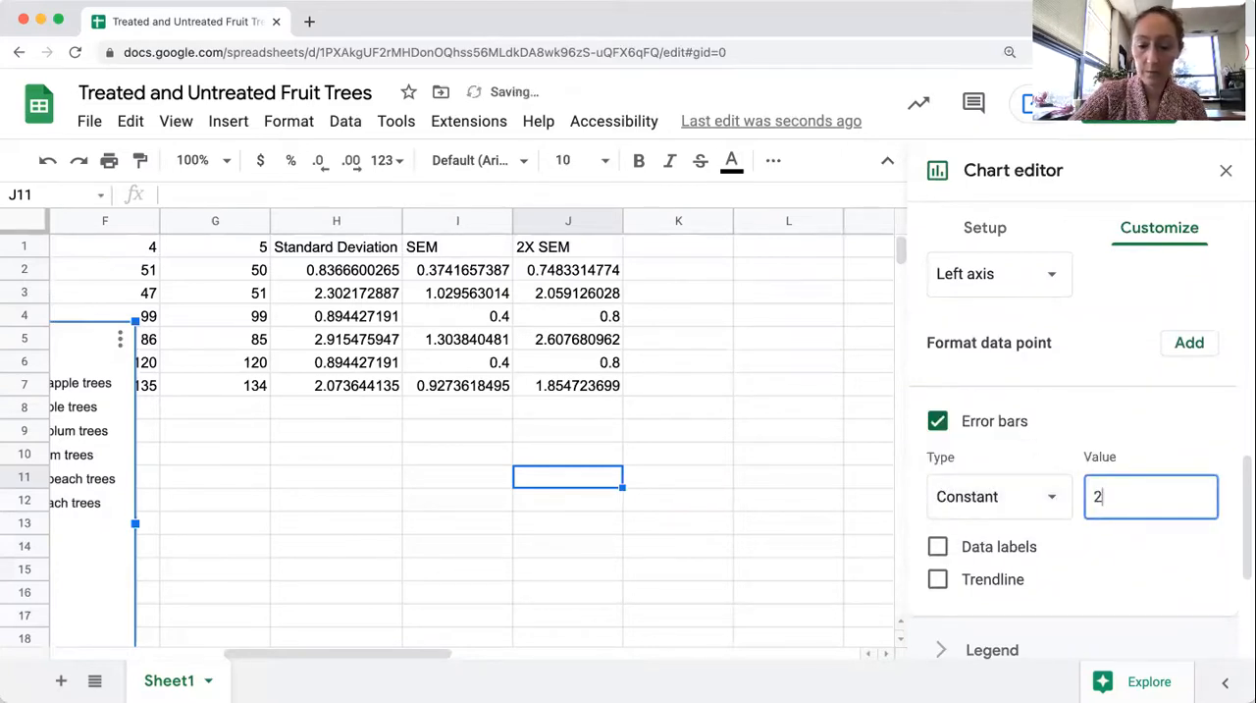
type(".059")
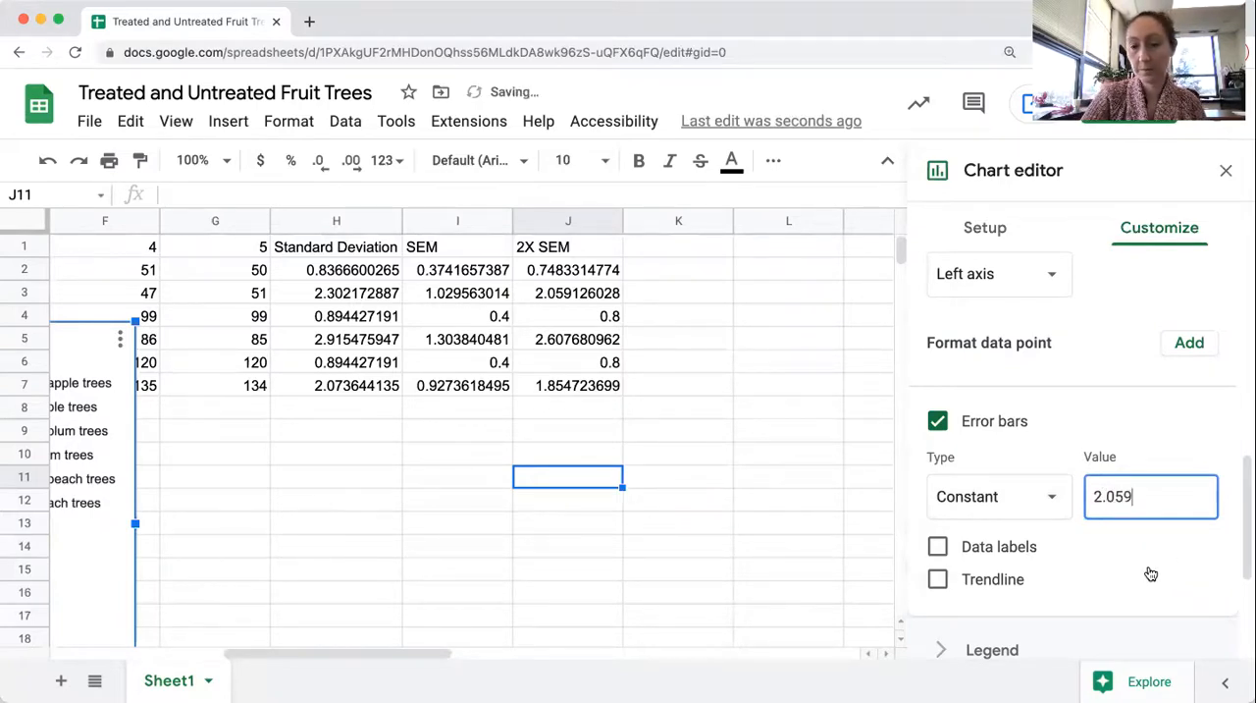
Add error bars to the untreated plum trees series and enter its 2X SEM from J4 as their value
scroll(1146, 575, "down", 2)
scroll(1146, 576, "up", 5)
scroll(1152, 573, "up", 3)
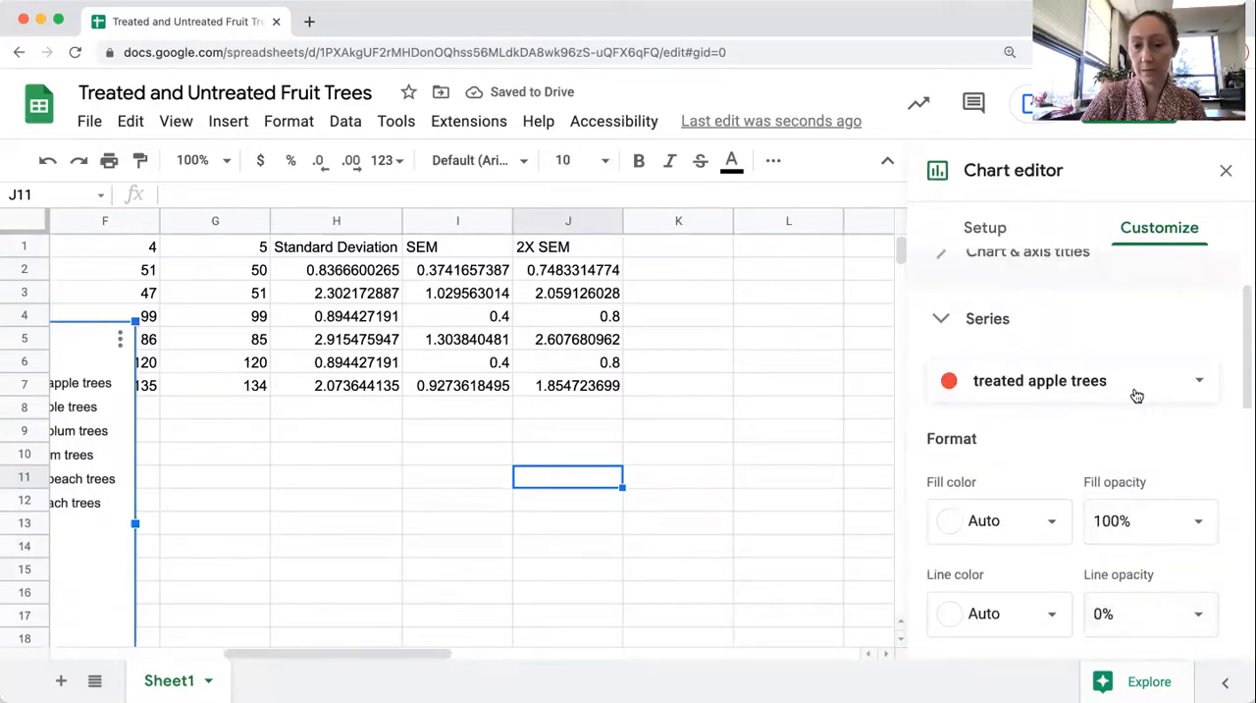
left_click(1135, 383)
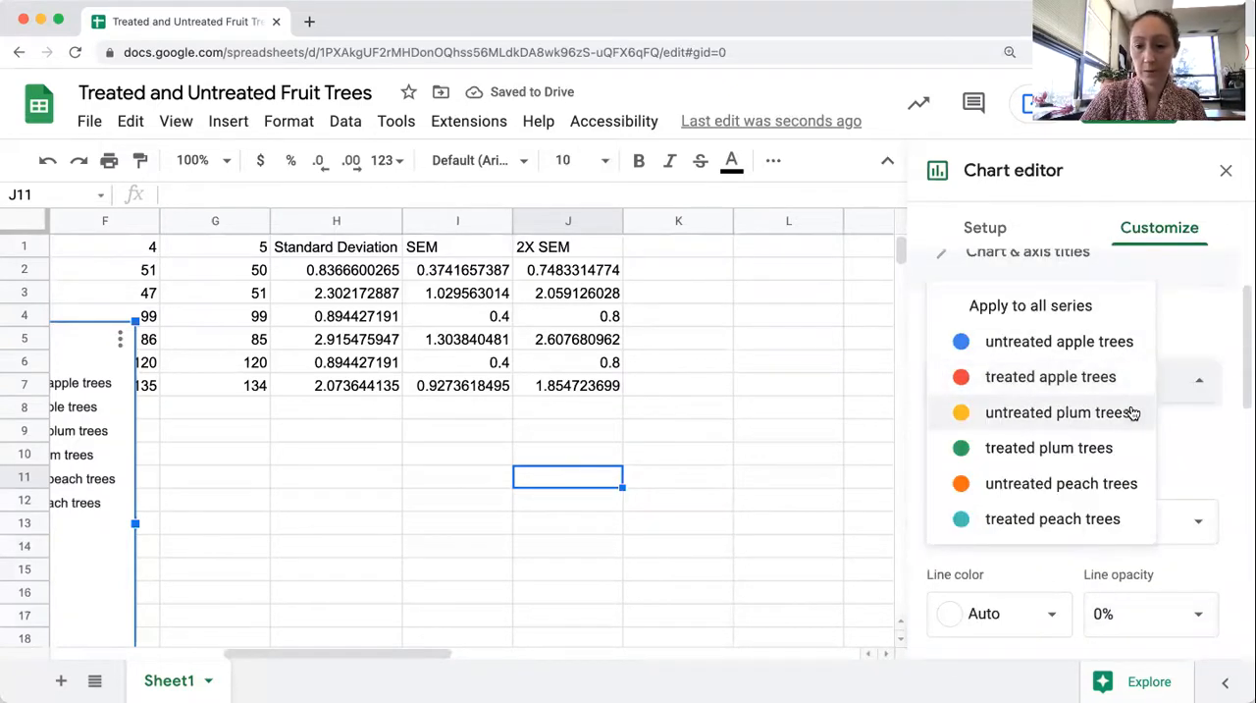
left_click(1130, 411)
scroll(1130, 412, "down", 5)
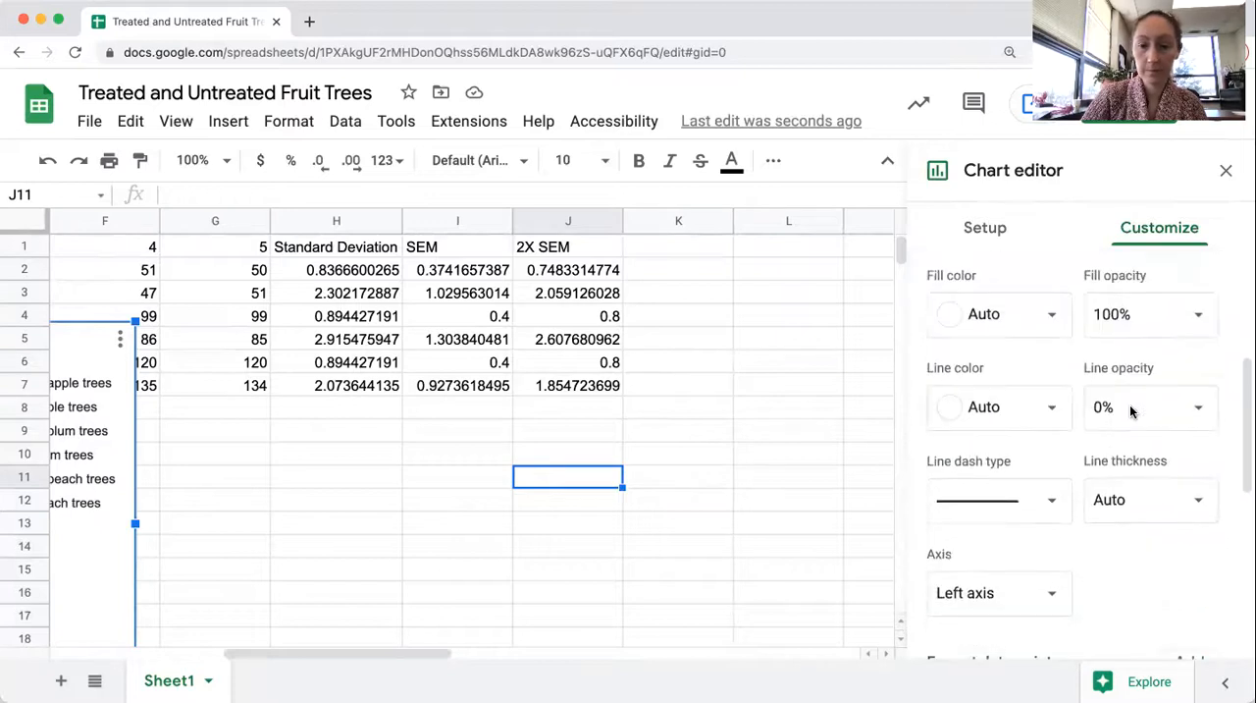
left_click(1015, 485)
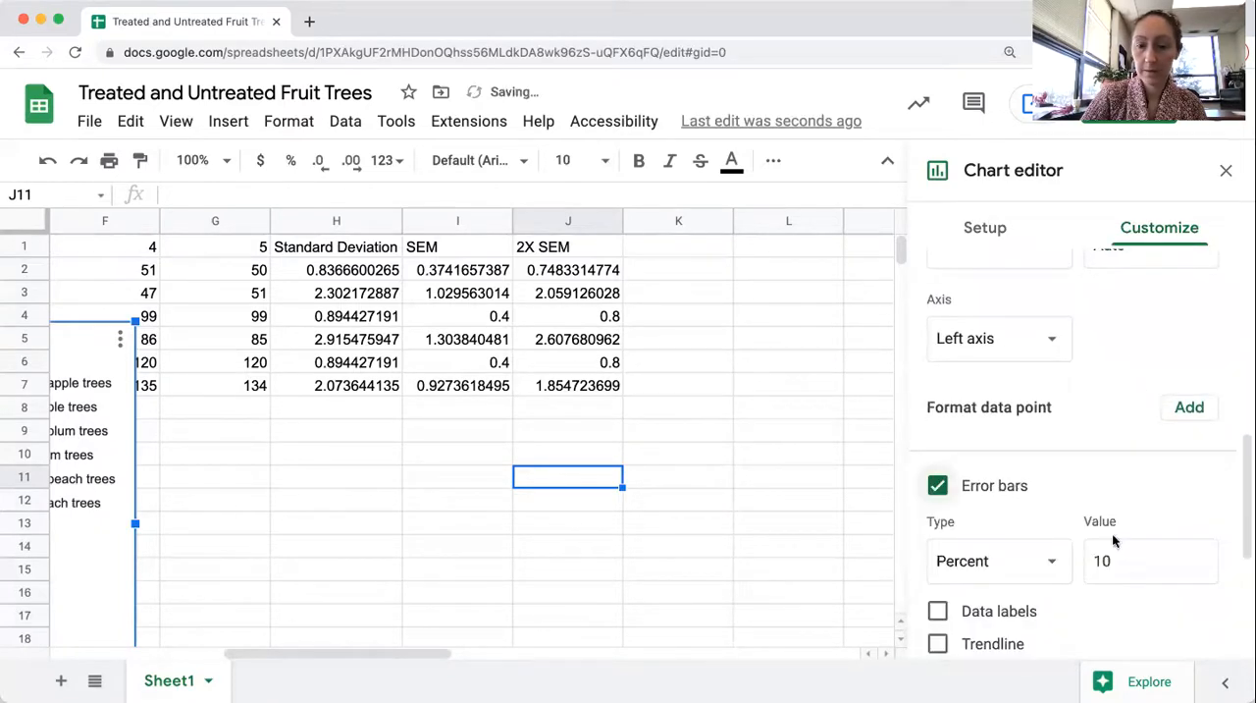
left_click_drag(1116, 560, 1075, 565)
type("0")
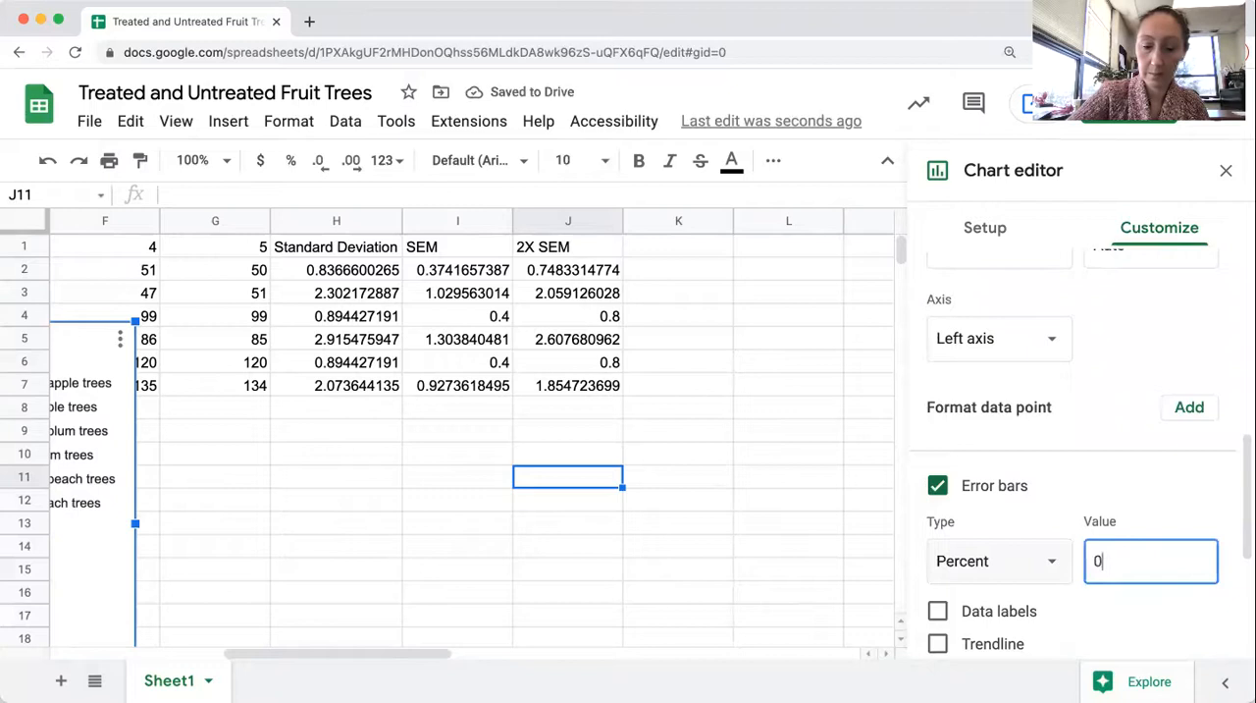
Add error bars to the treated plum trees series and set their type to Constant
scroll(1079, 441, "up", 5)
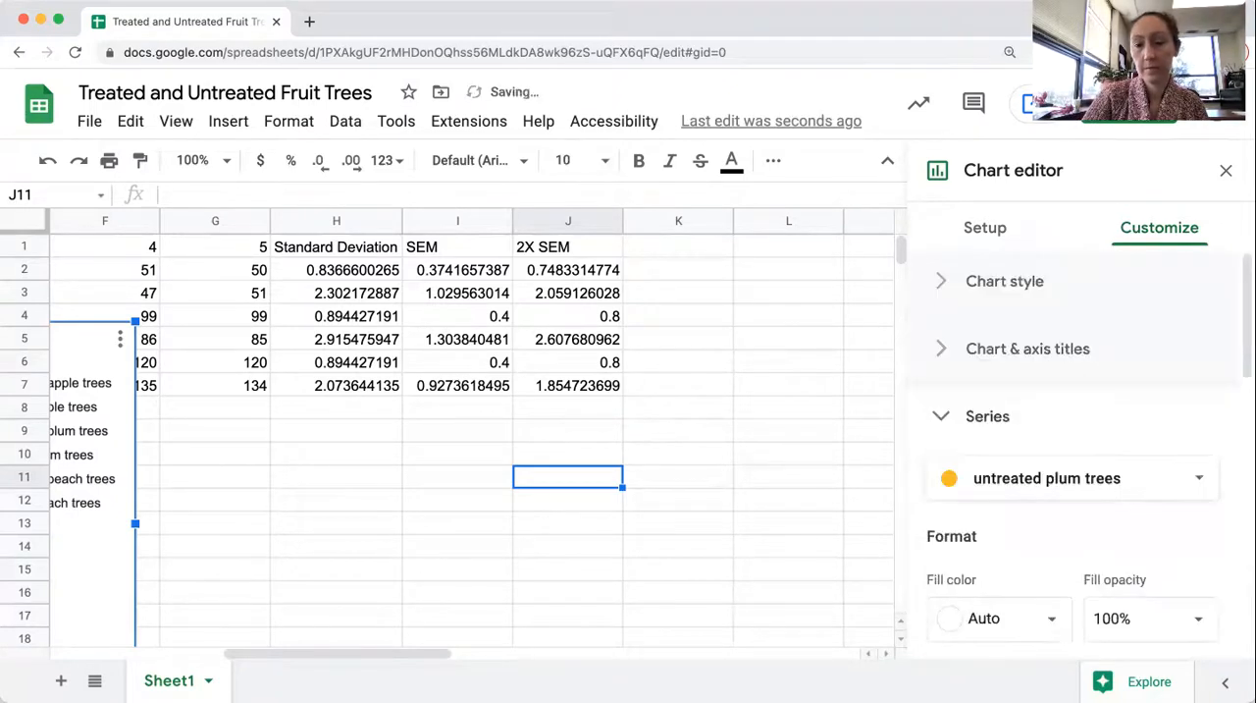
left_click(1100, 495)
left_click(1089, 510)
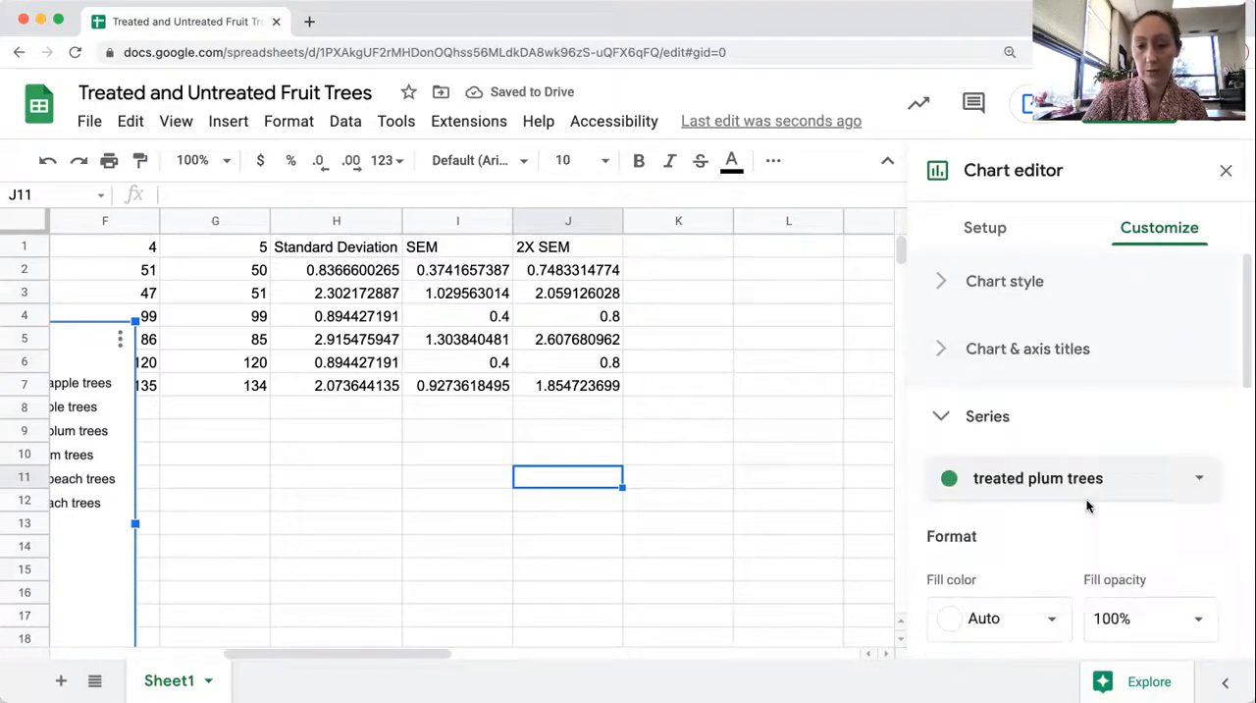
scroll(1080, 520, "down", 10)
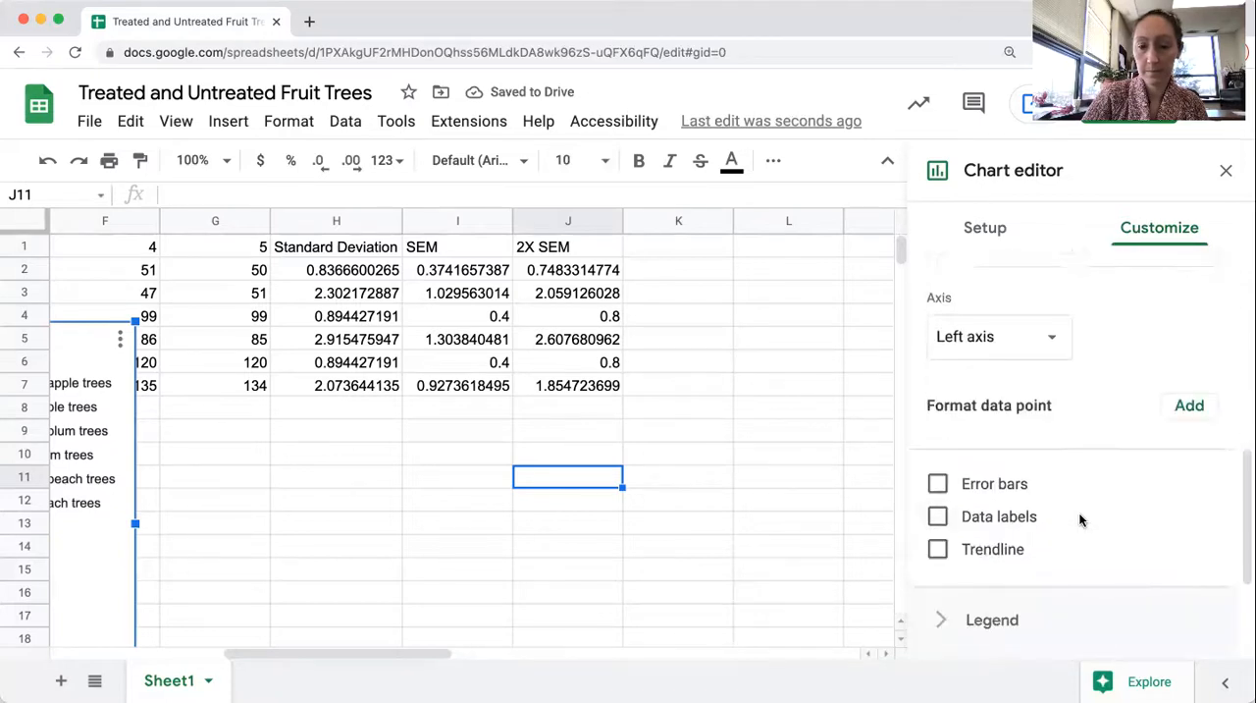
left_click(1009, 475)
left_click(1032, 555)
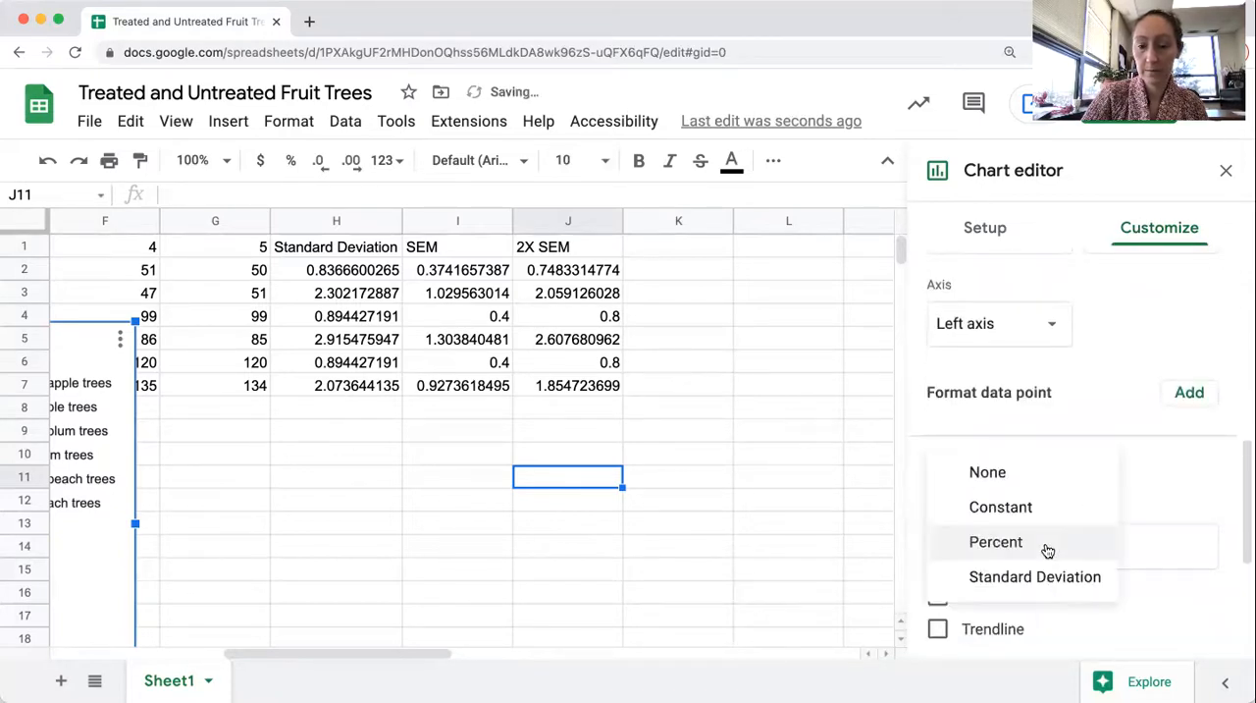
left_click(1000, 506)
Set the error bar value of the treated plum trees series to 2.608, its rounded 2X SEM from J5
left_click(1129, 549)
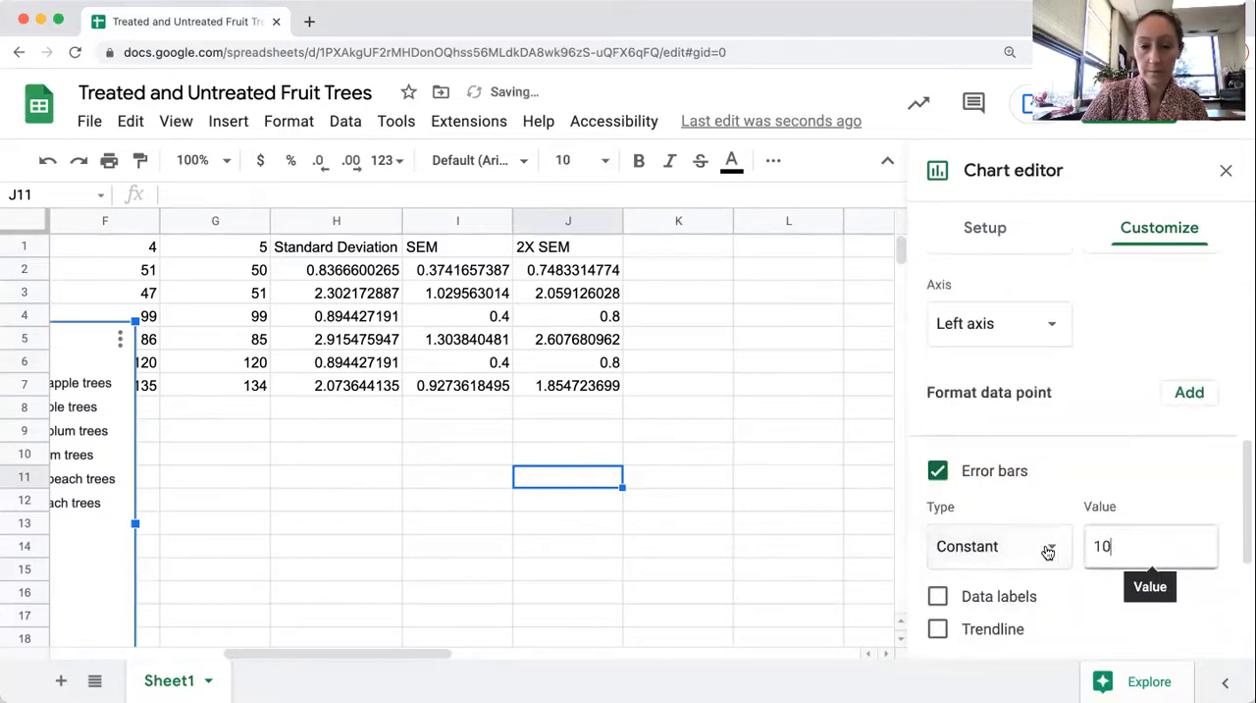
type("2.")
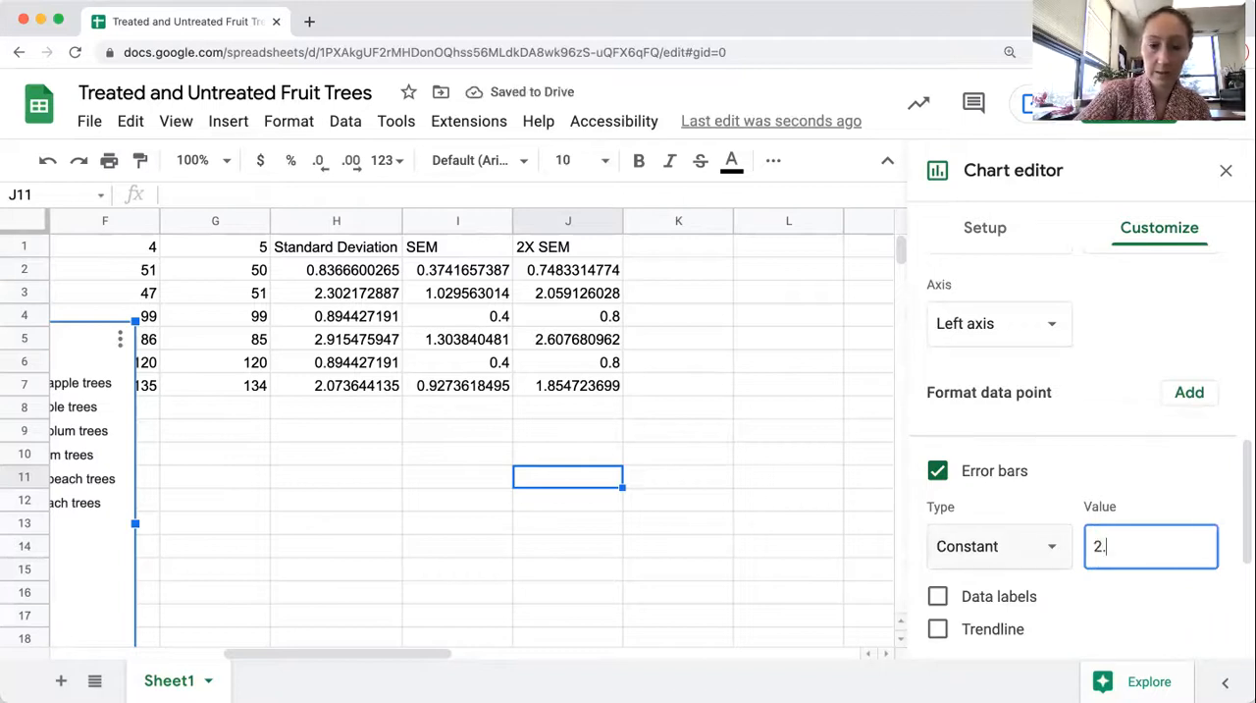
type("6")
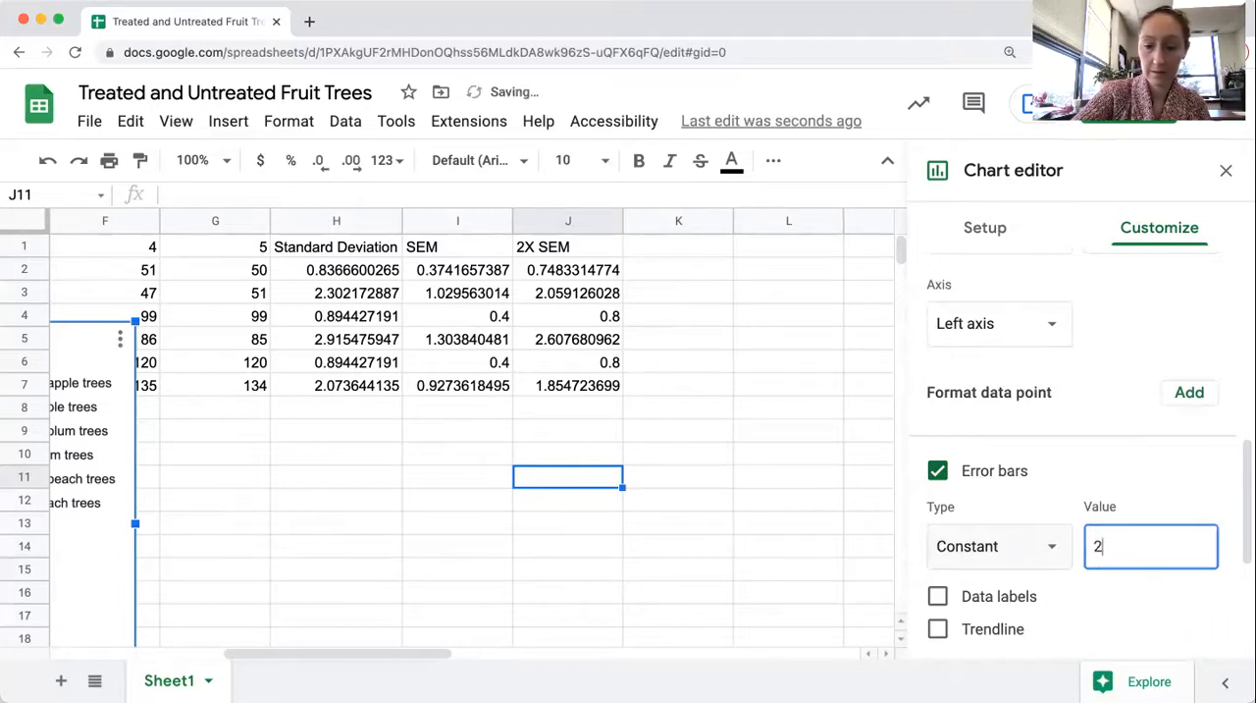
type("02.")
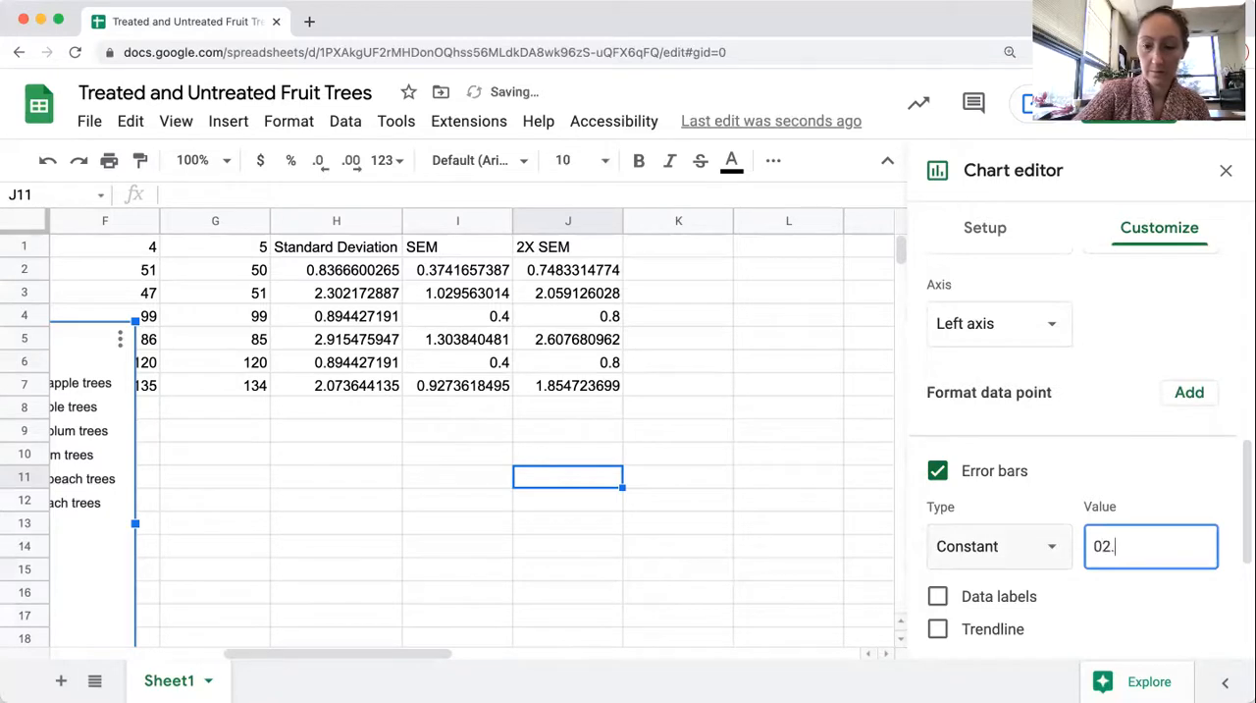
key("BackSpace")
type("2.")
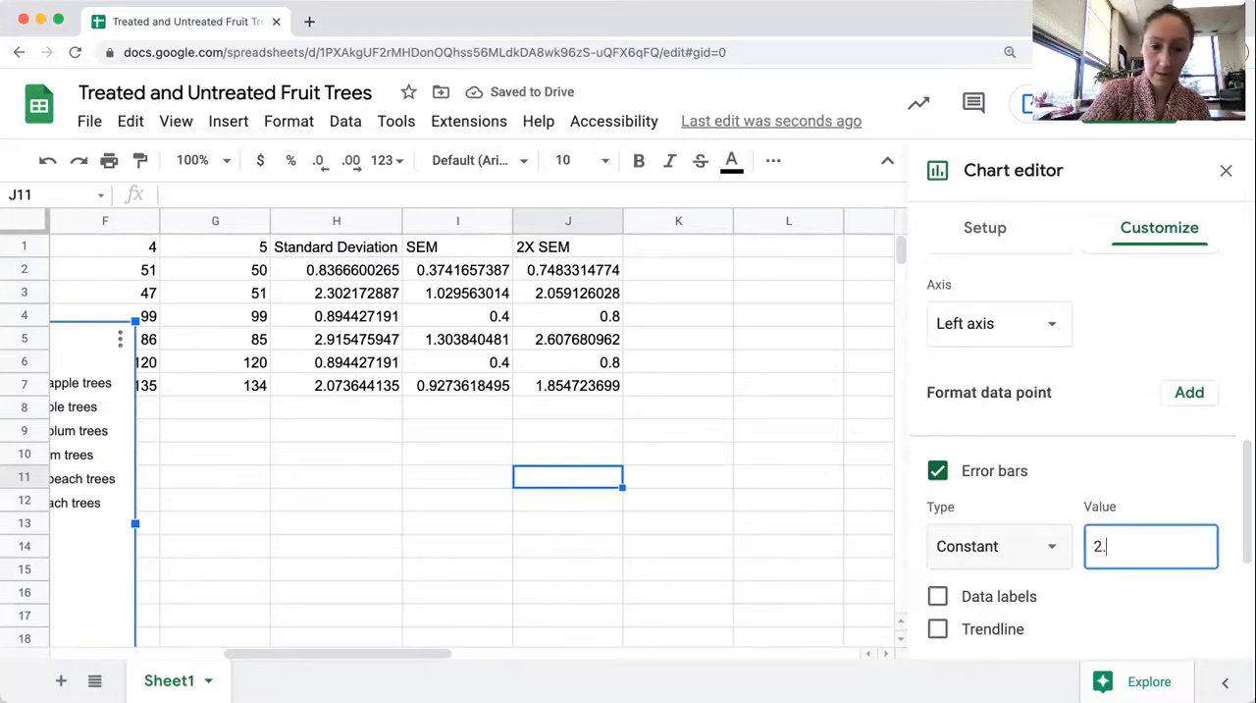
type("608")
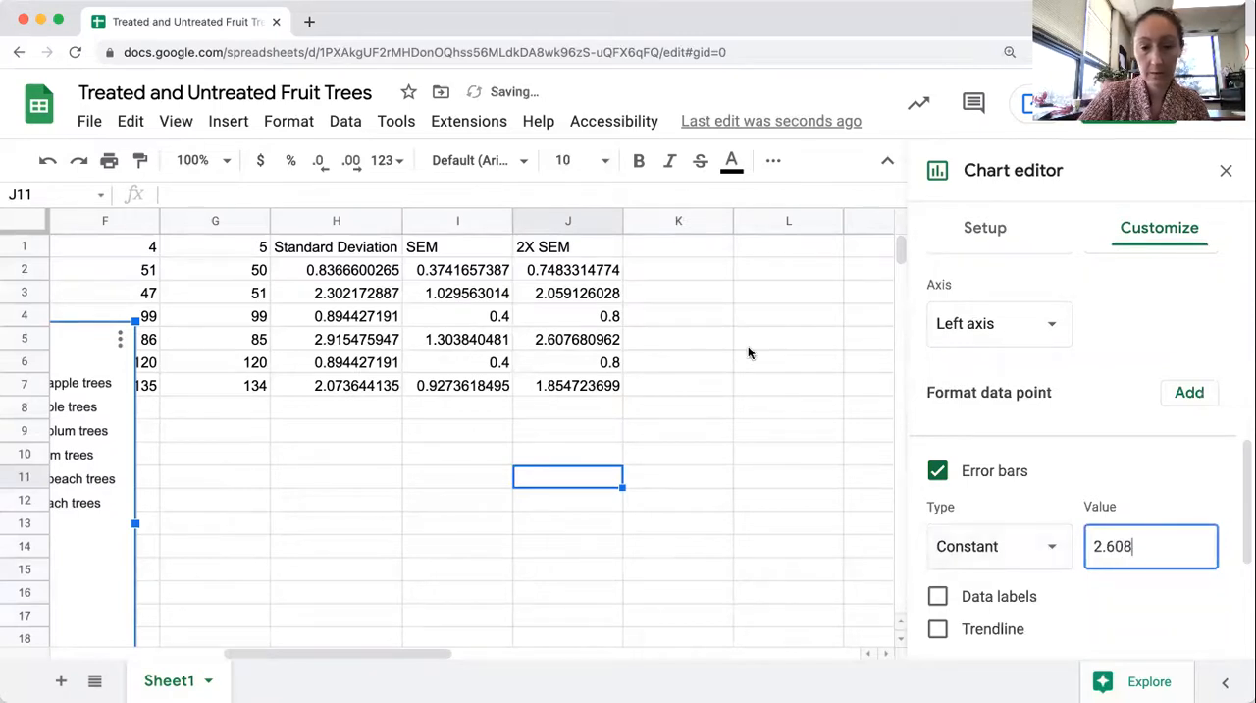
Add Constant error bars with a value of 0.8, the 2X SEM from J6, to the untreated peach trees series
scroll(1072, 503, "down", 1)
scroll(1072, 504, "up", 2)
scroll(1072, 503, "up", 5)
left_click(1072, 491)
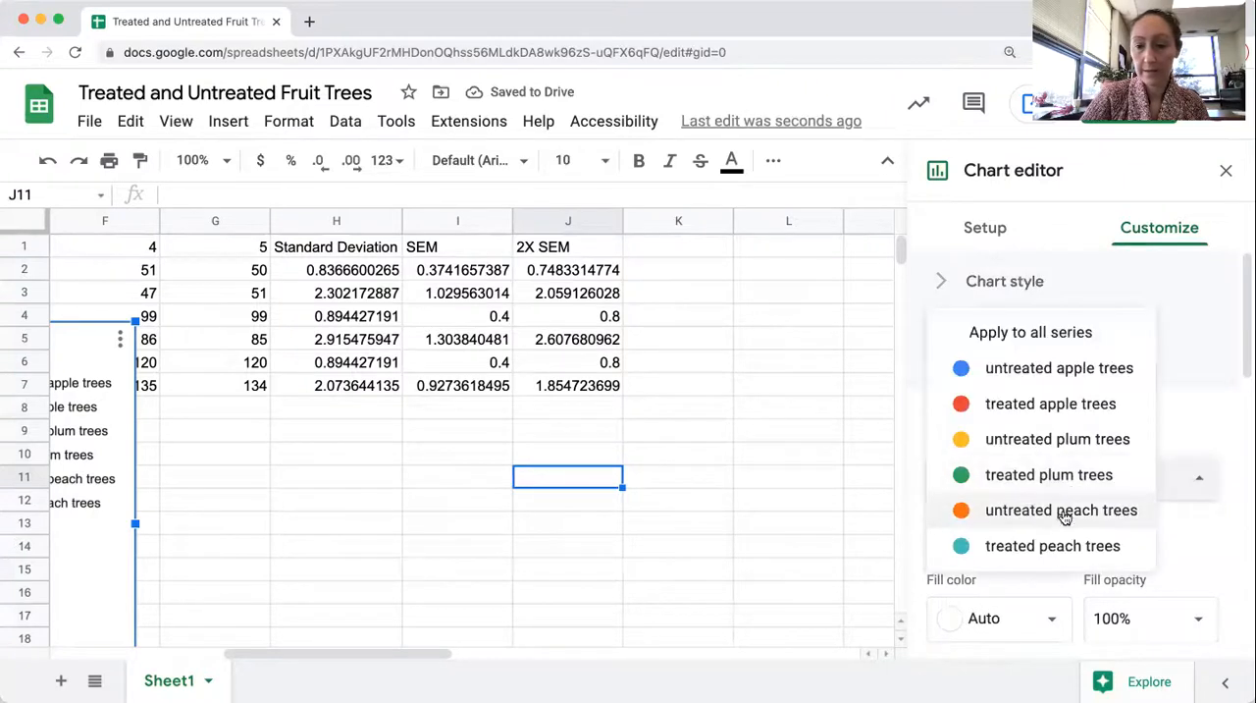
left_click(1065, 511)
scroll(885, 479, "down", 7)
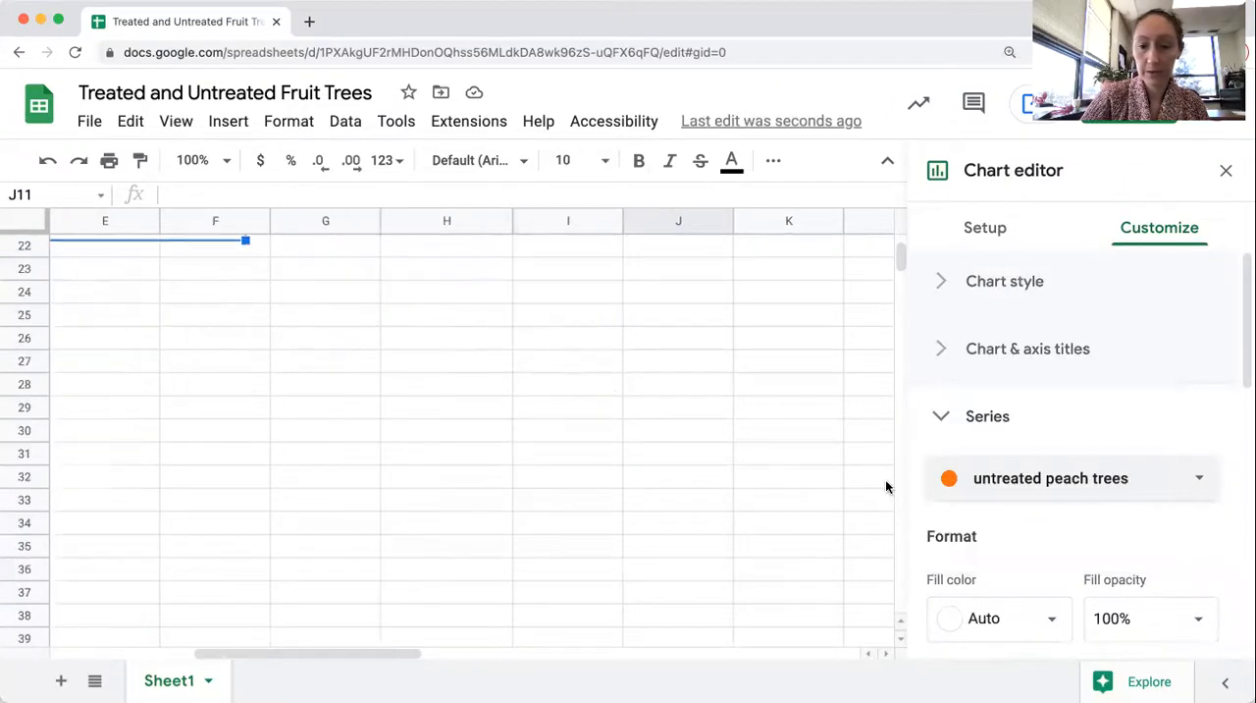
scroll(643, 387, "up", 7)
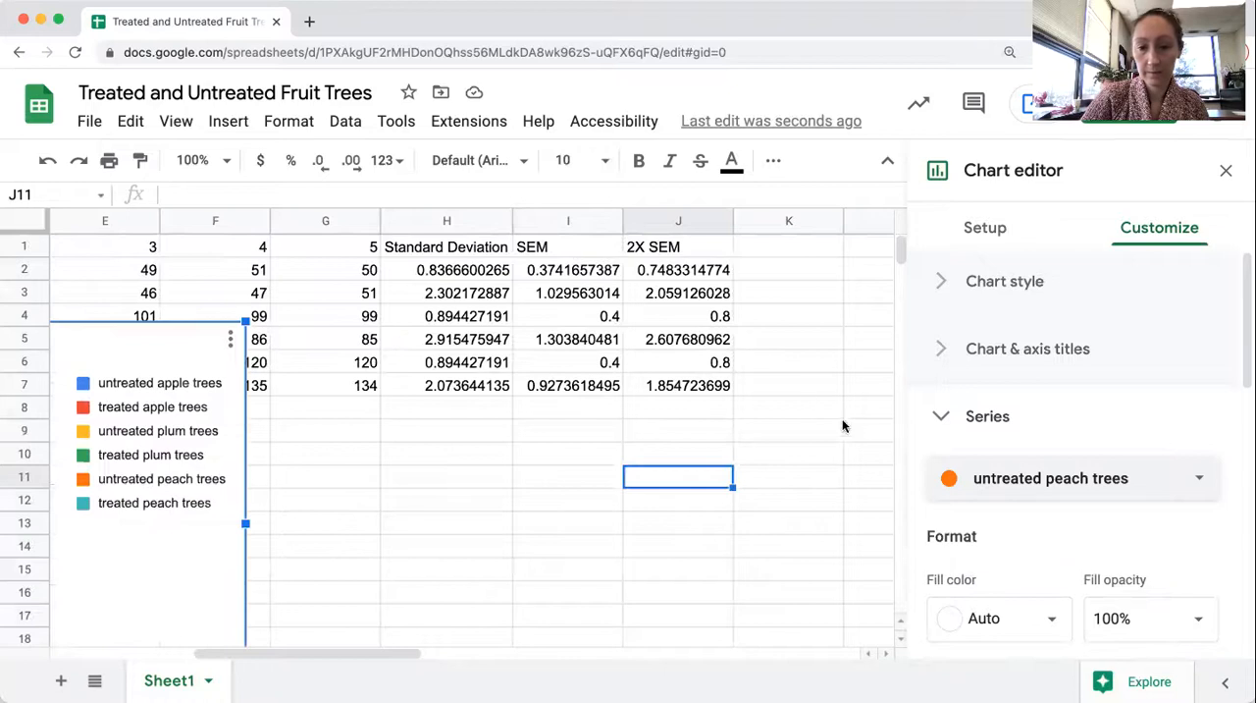
scroll(976, 410, "down", 5)
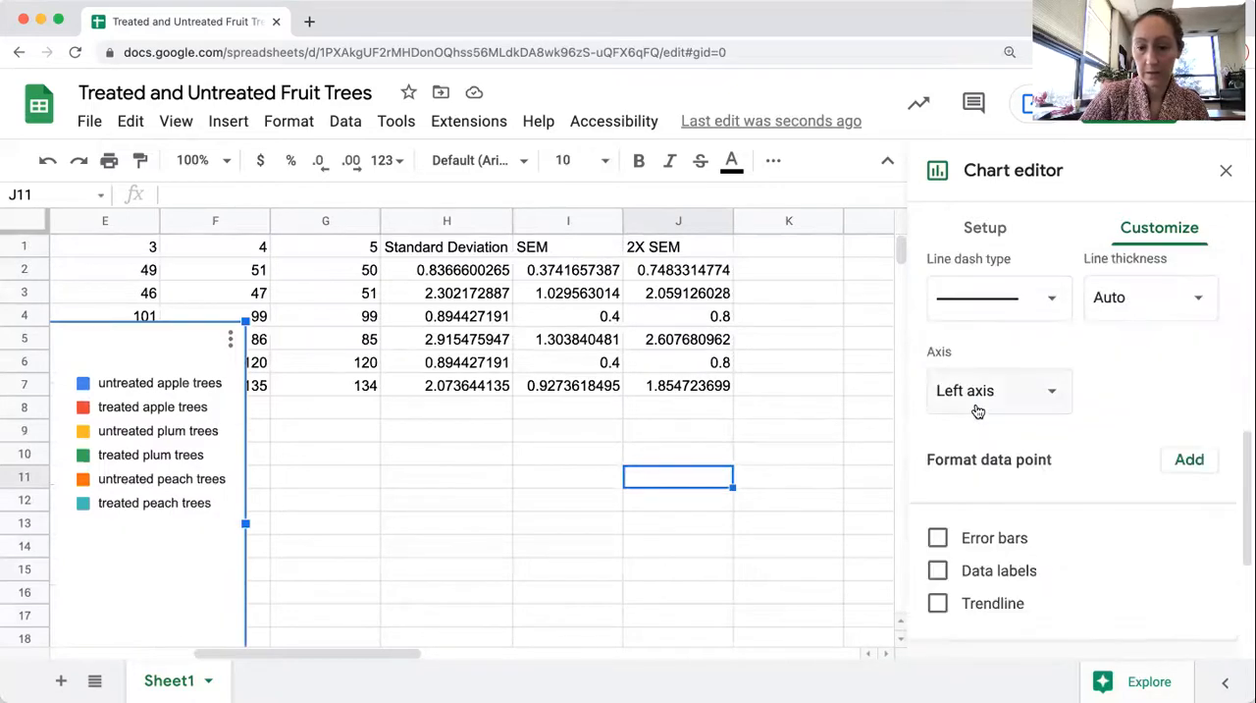
left_click(975, 542)
left_click(1018, 612)
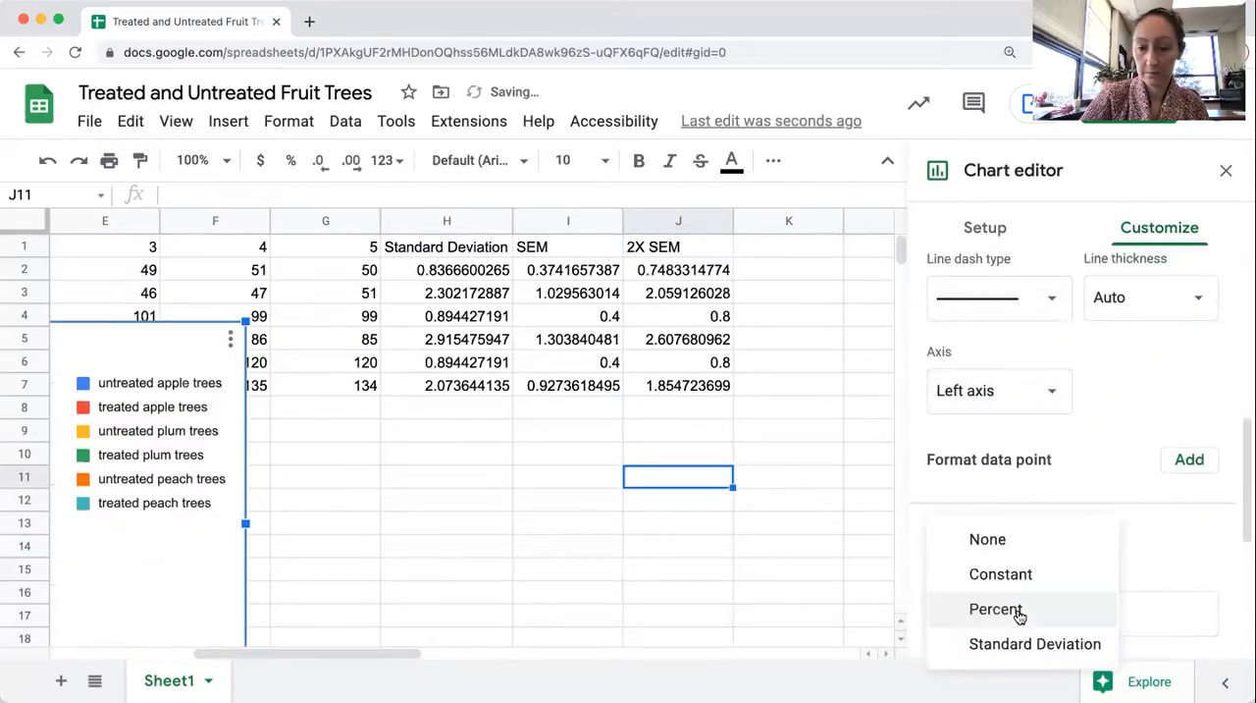
left_click(1018, 577)
double_click(1111, 612)
type("0.8")
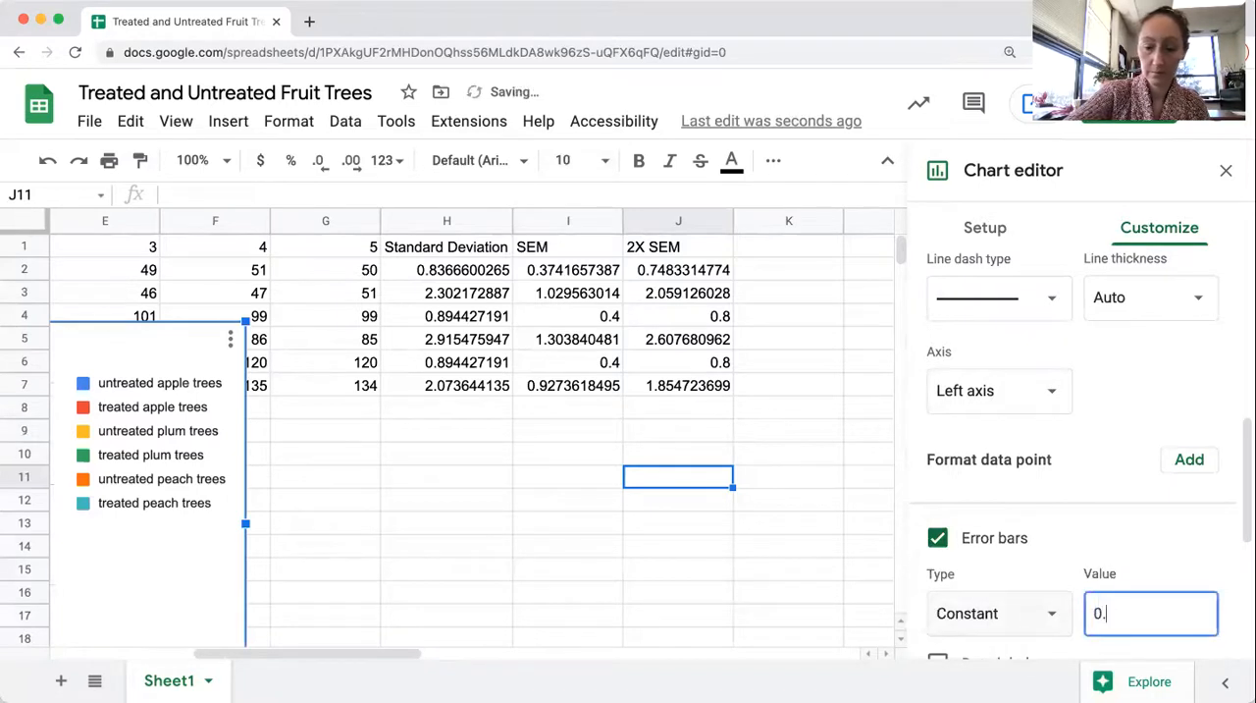
Add error bars to the treated peach trees series and set their type to Constant
scroll(981, 373, "up", 5)
left_click(984, 376)
left_click(987, 399)
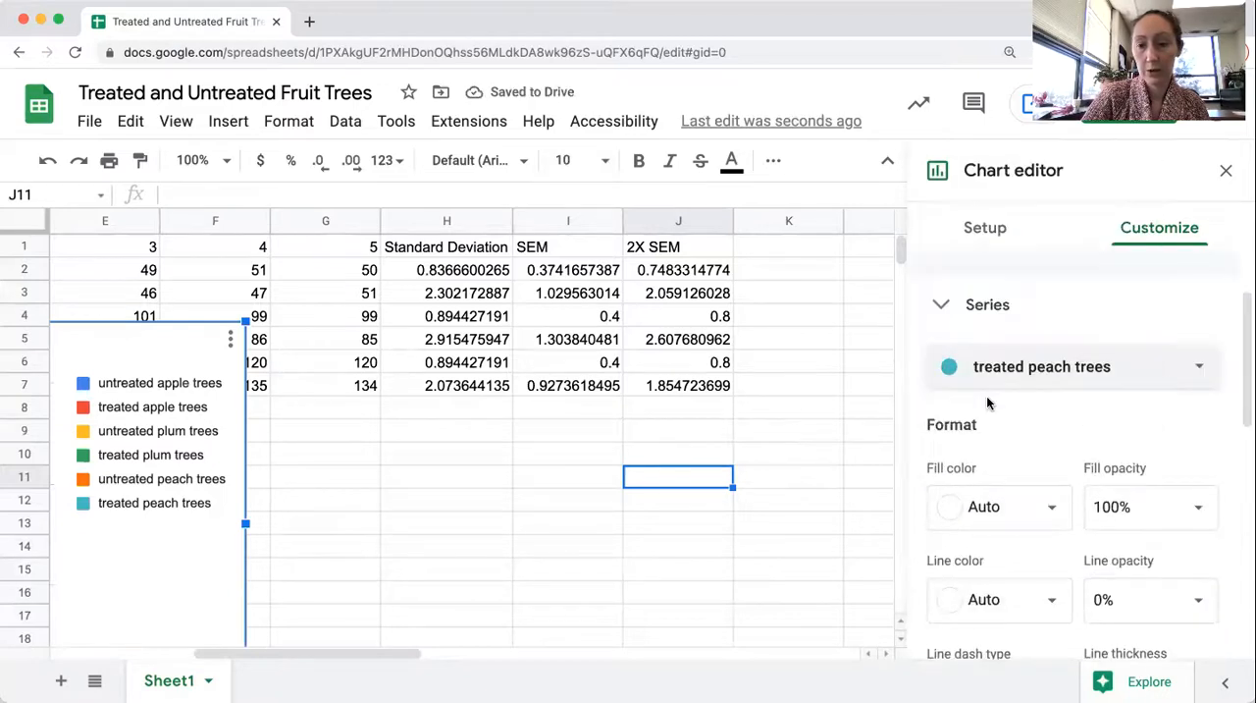
scroll(986, 395, "down", 5)
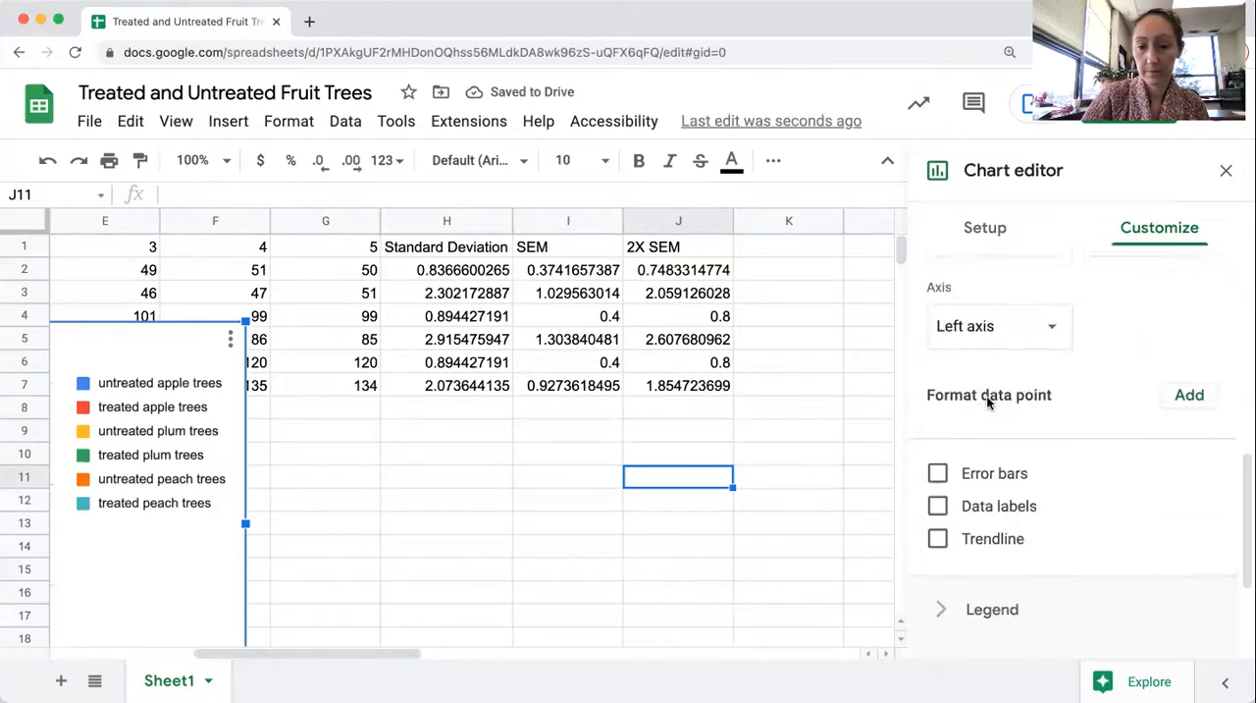
left_click(984, 449)
scroll(981, 448, "down", 2)
left_click(980, 404)
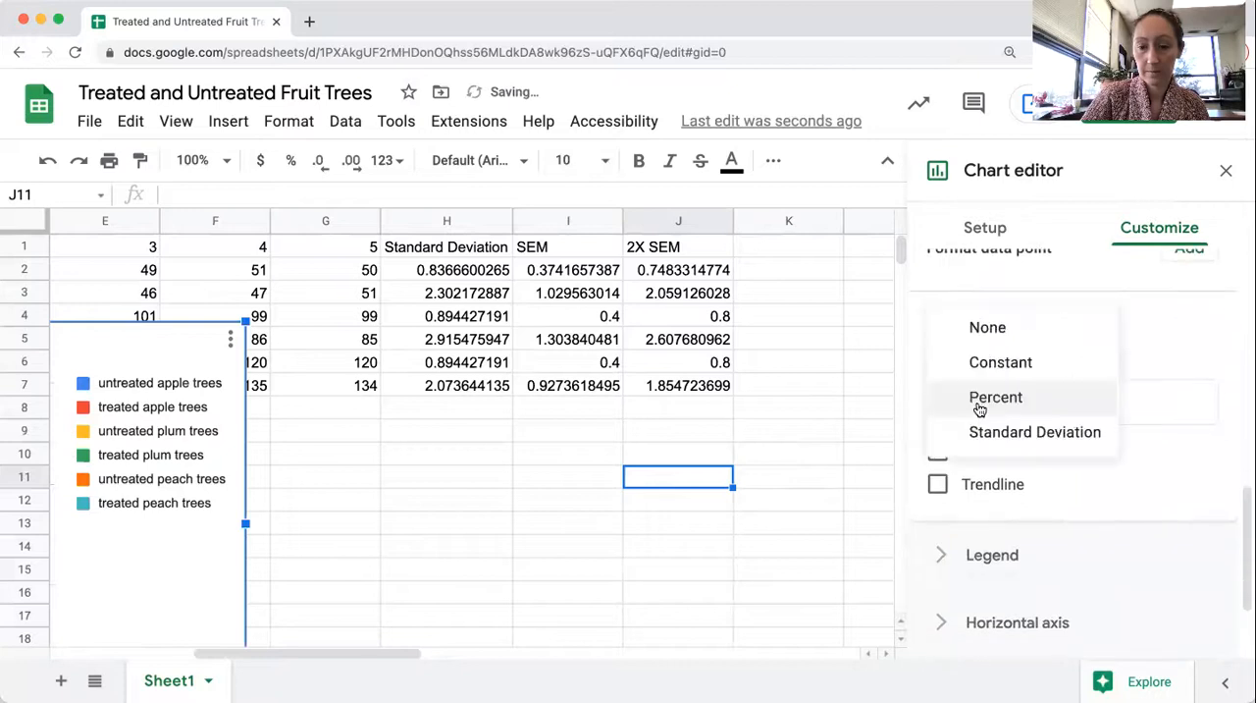
left_click(993, 362)
Set the error bar value of the treated peach trees series to 1.855, its rounded 2X SEM from J7
left_click_drag(1127, 401, 1051, 408)
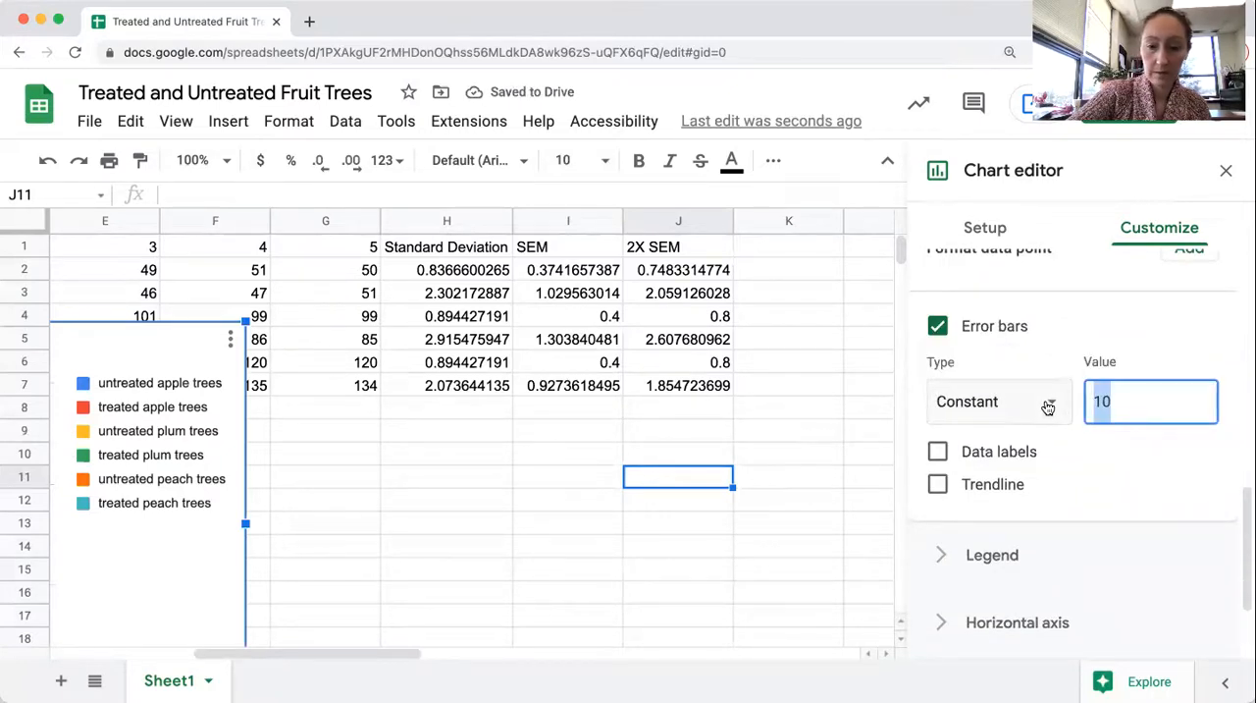
type("1")
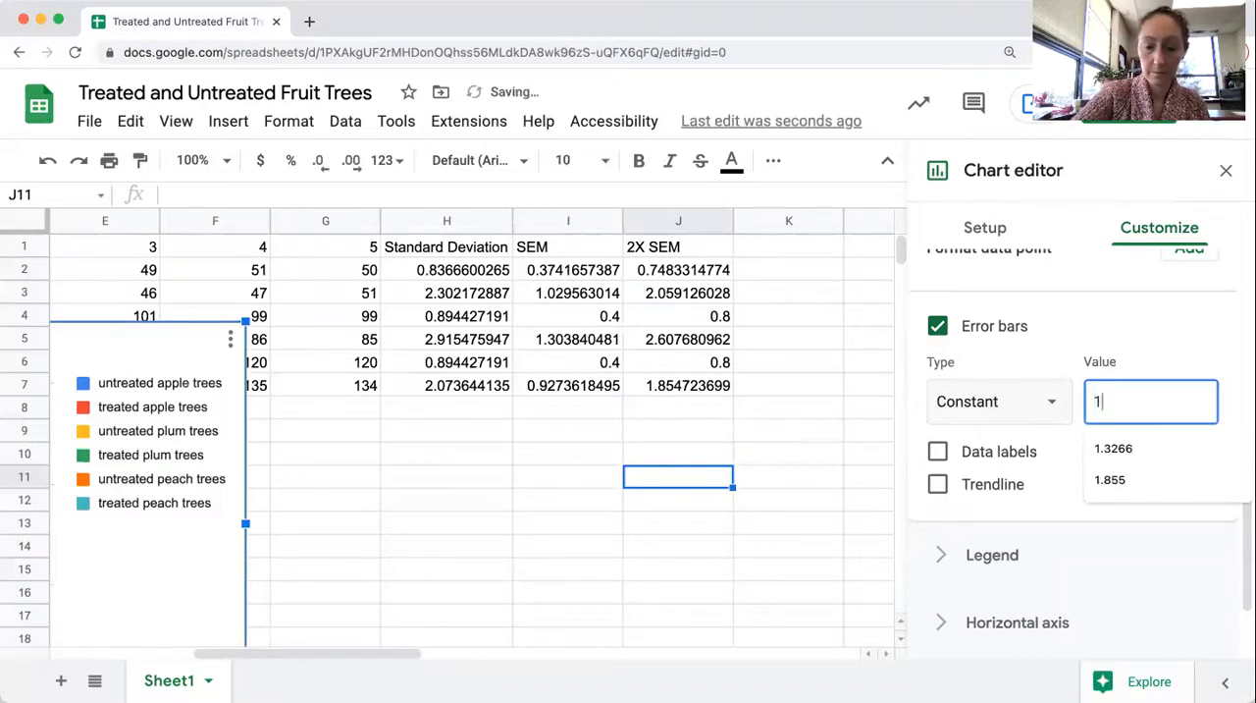
type(".8")
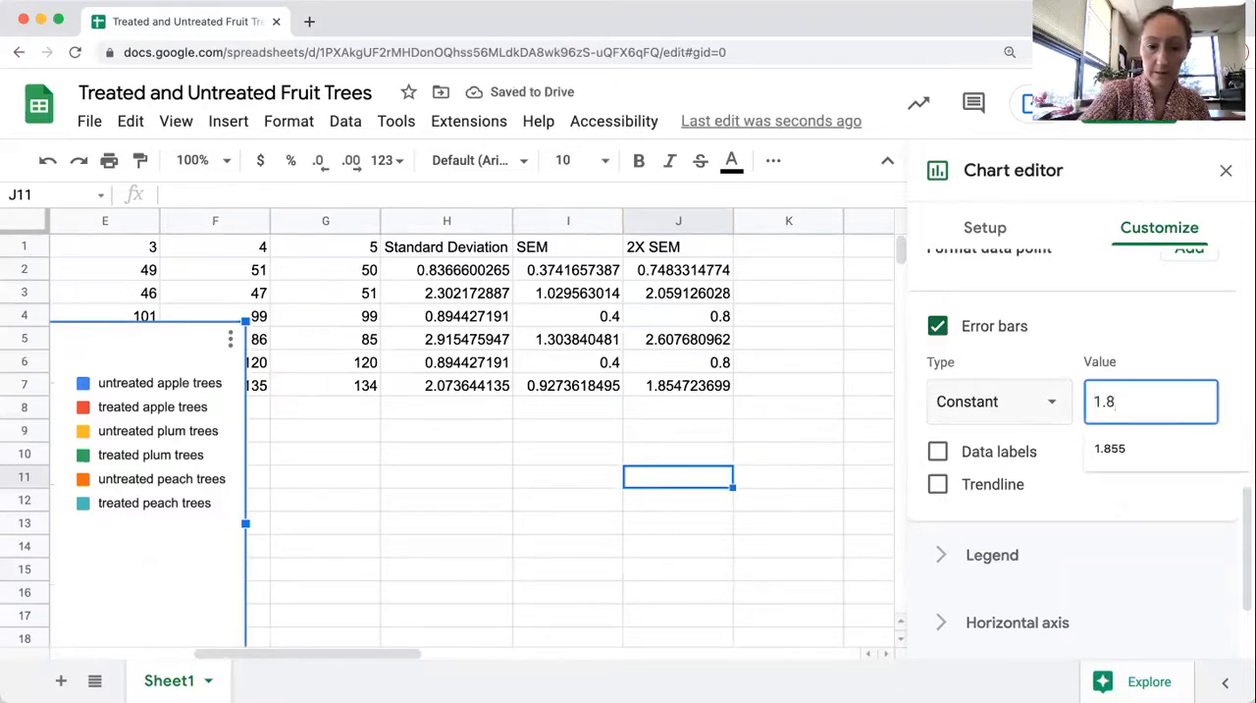
type("55")
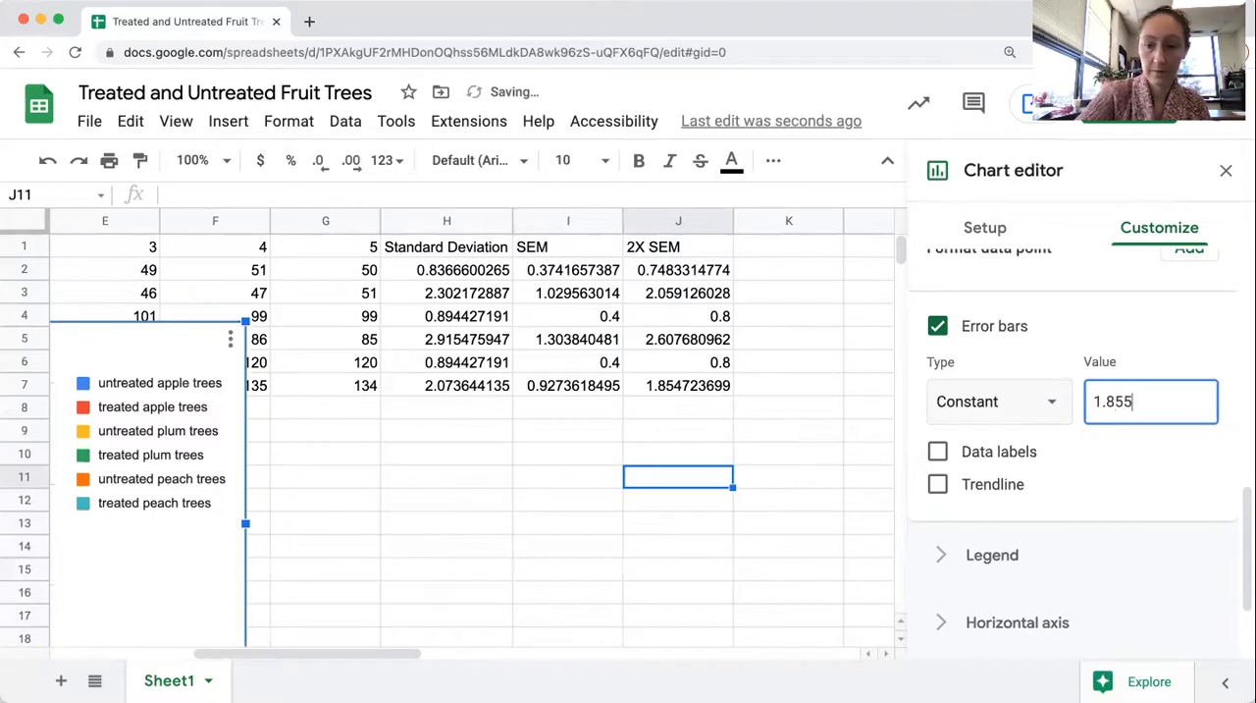
Change the chart title to "Average Number of Fruit from Various Fruit Trees with Treated and Untreated Soil (n=5)"
scroll(1083, 508, "down", 1)
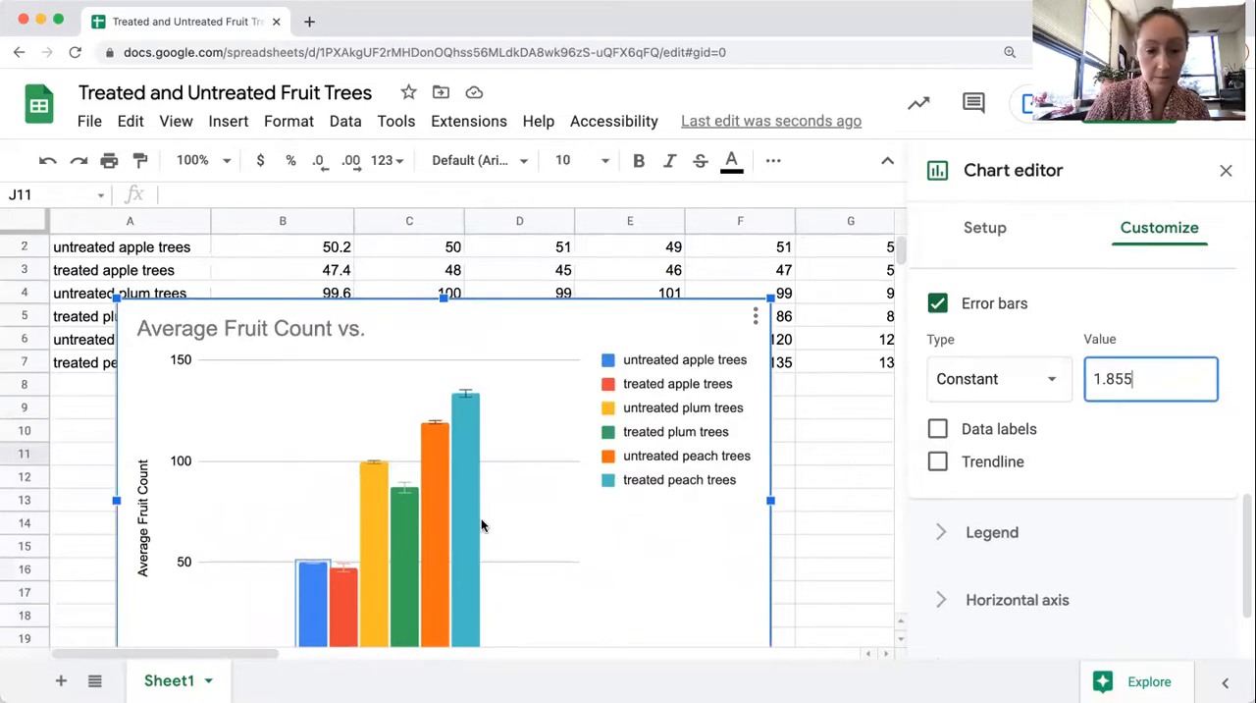
scroll(640, 535, "down", 2)
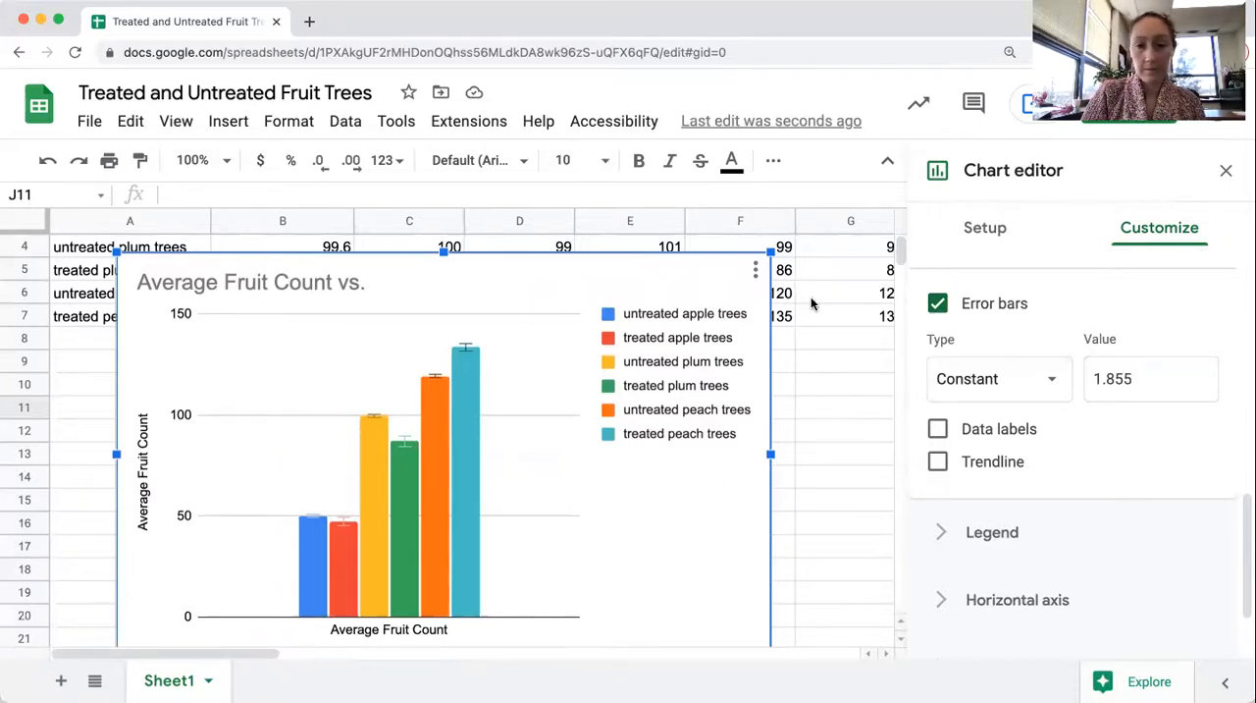
left_click(299, 289)
left_click(288, 285)
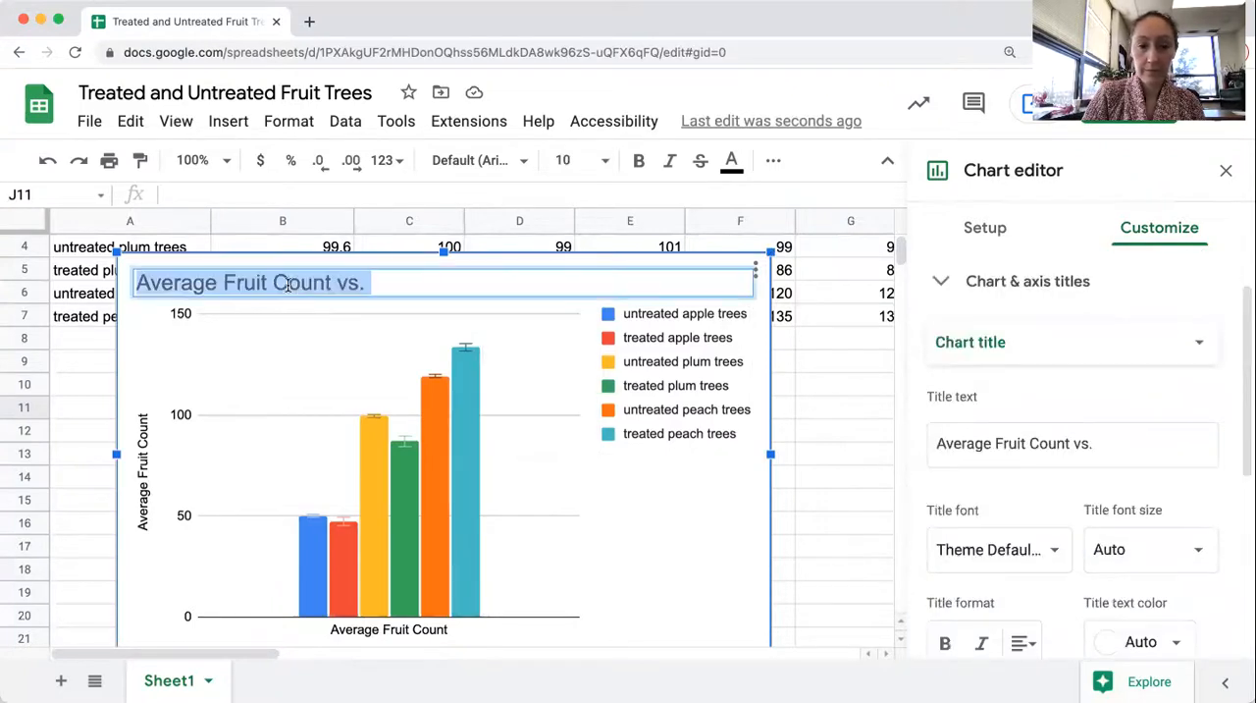
left_click(1100, 442)
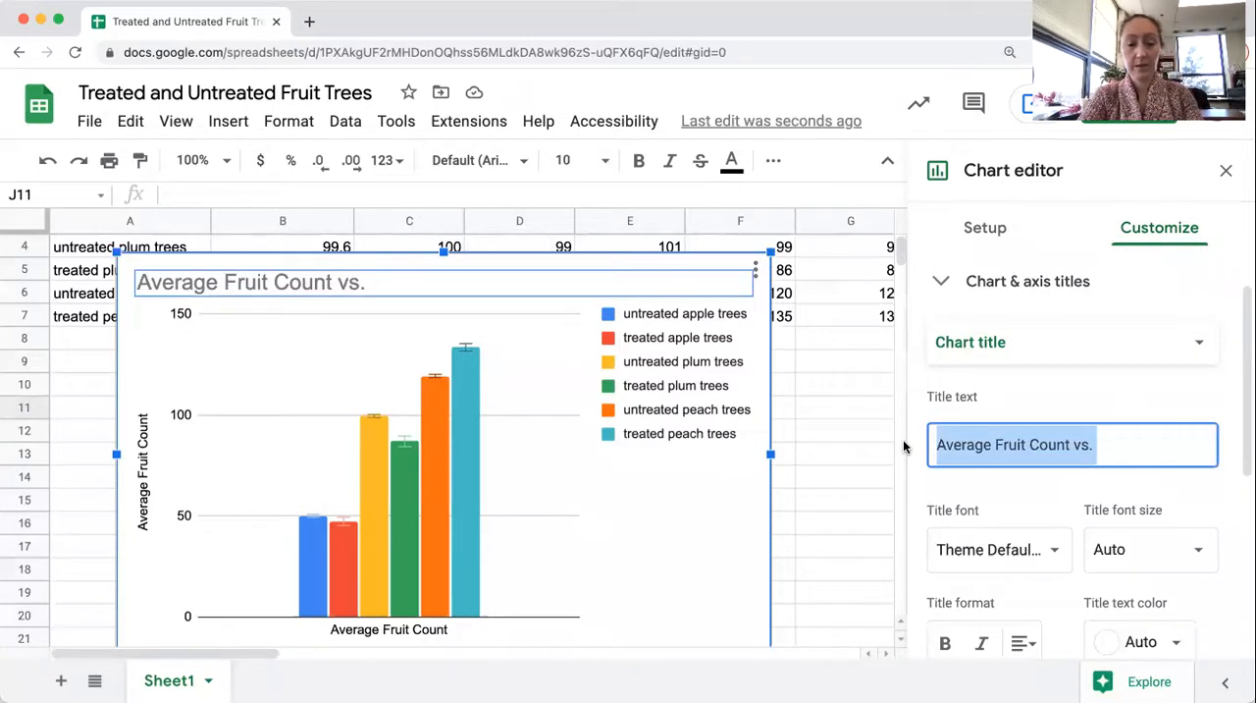
type("Avera")
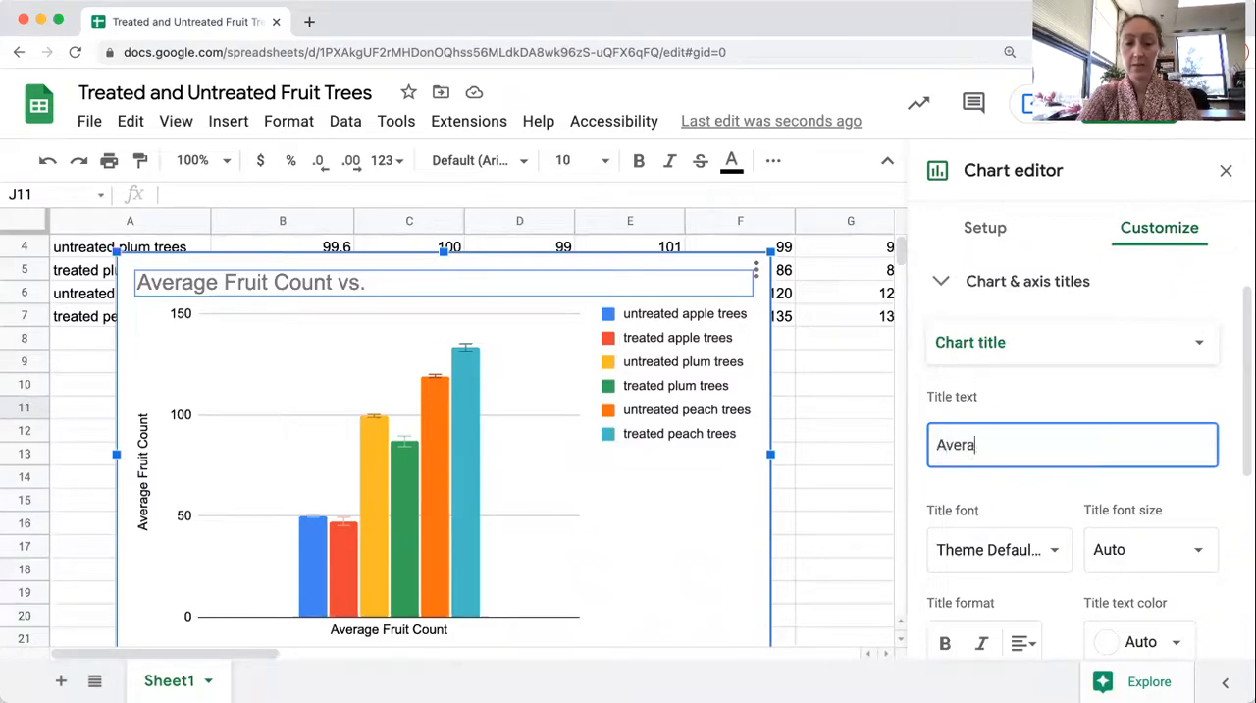
type("ge Nyumber of F")
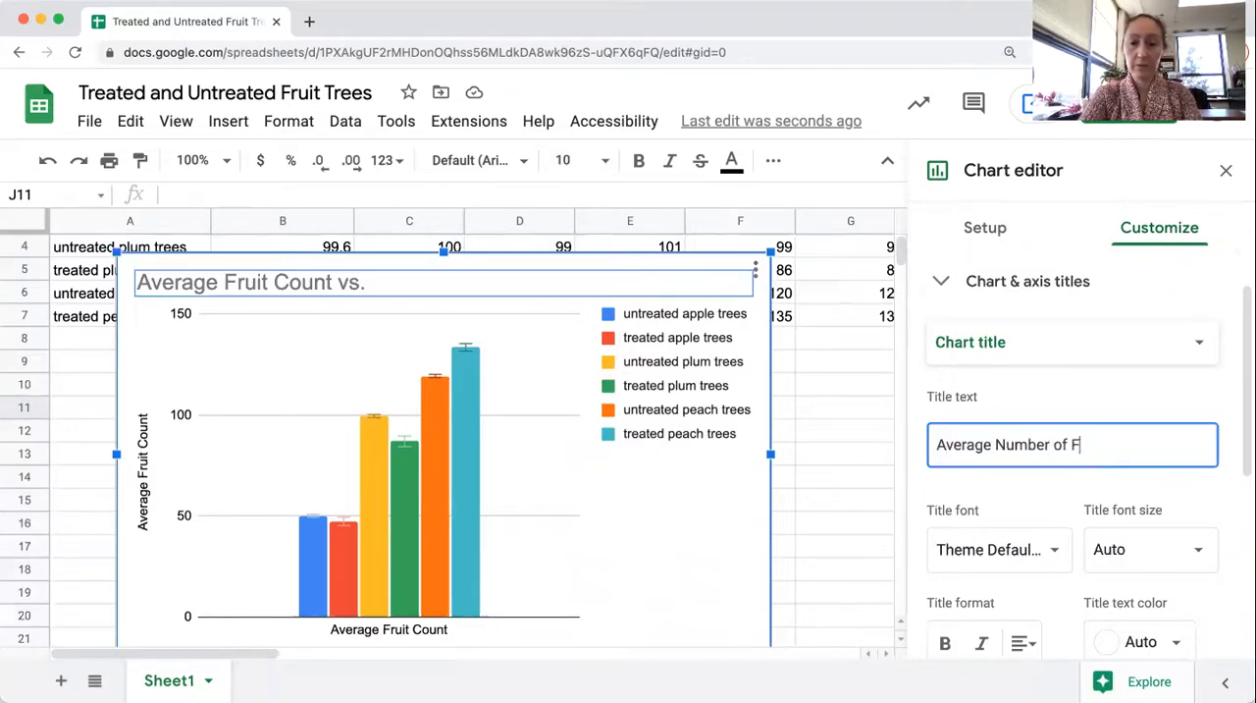
type("ruit from ")
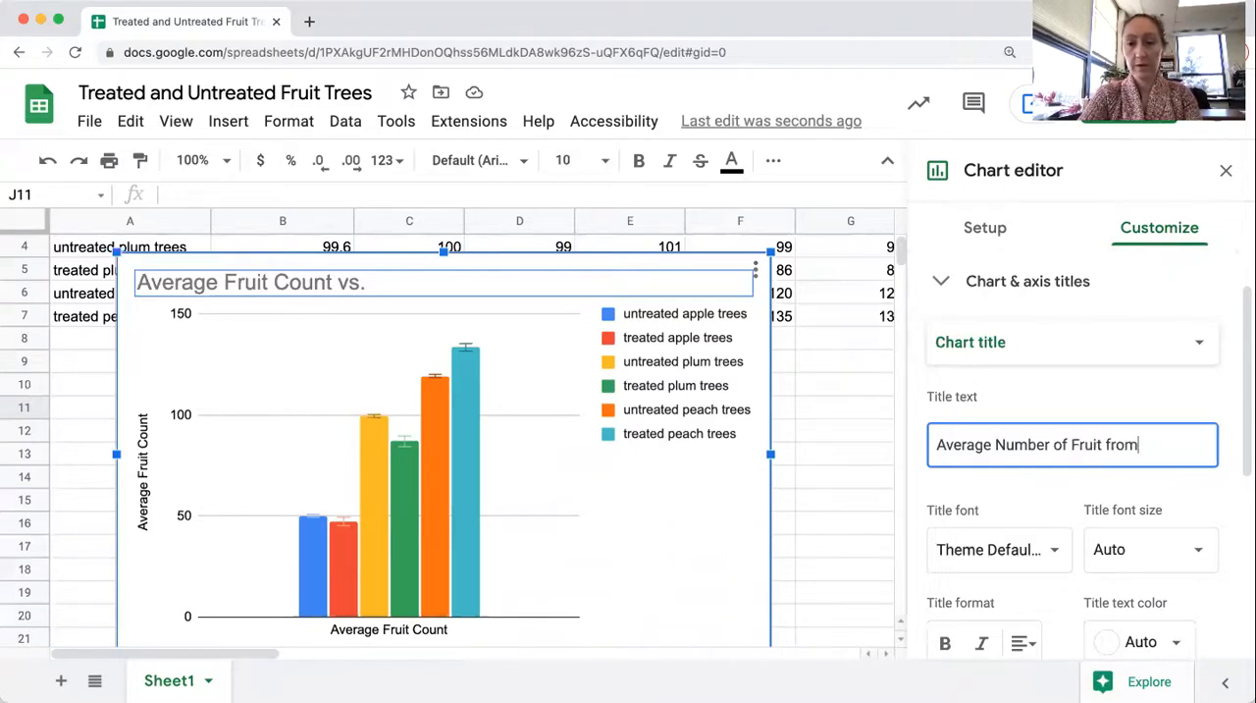
type("Various ")
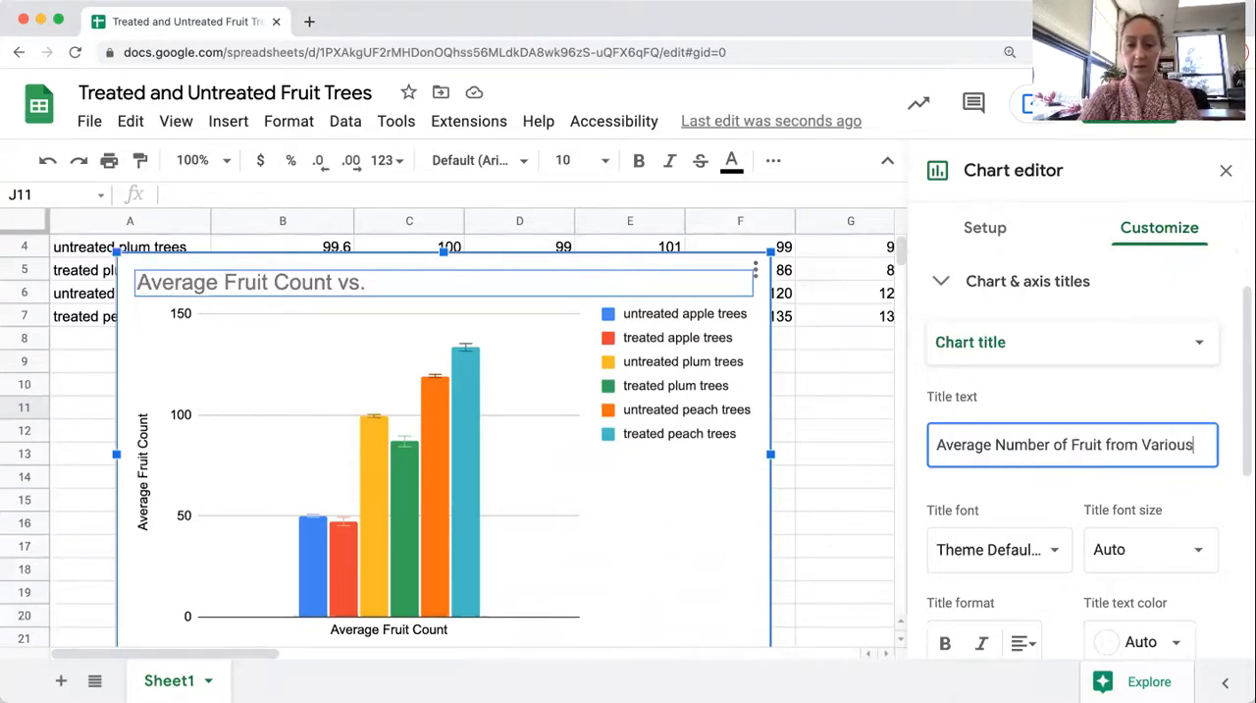
type("Fruit T")
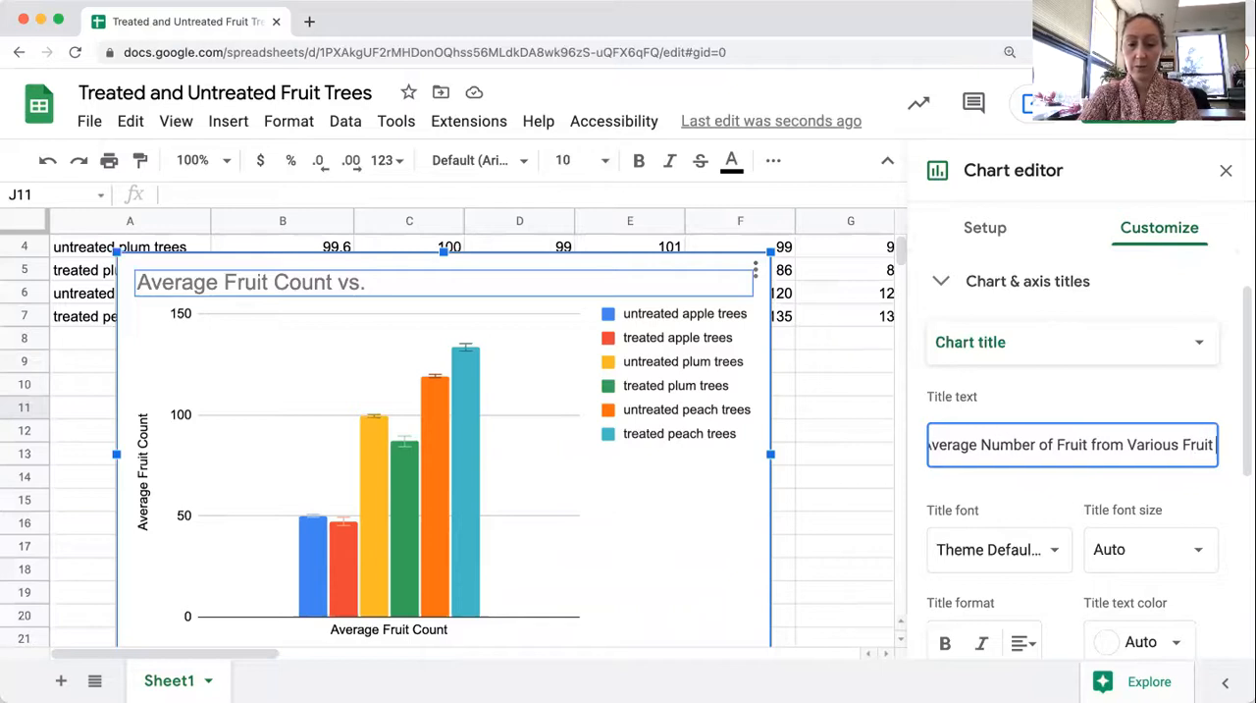
type("rees")
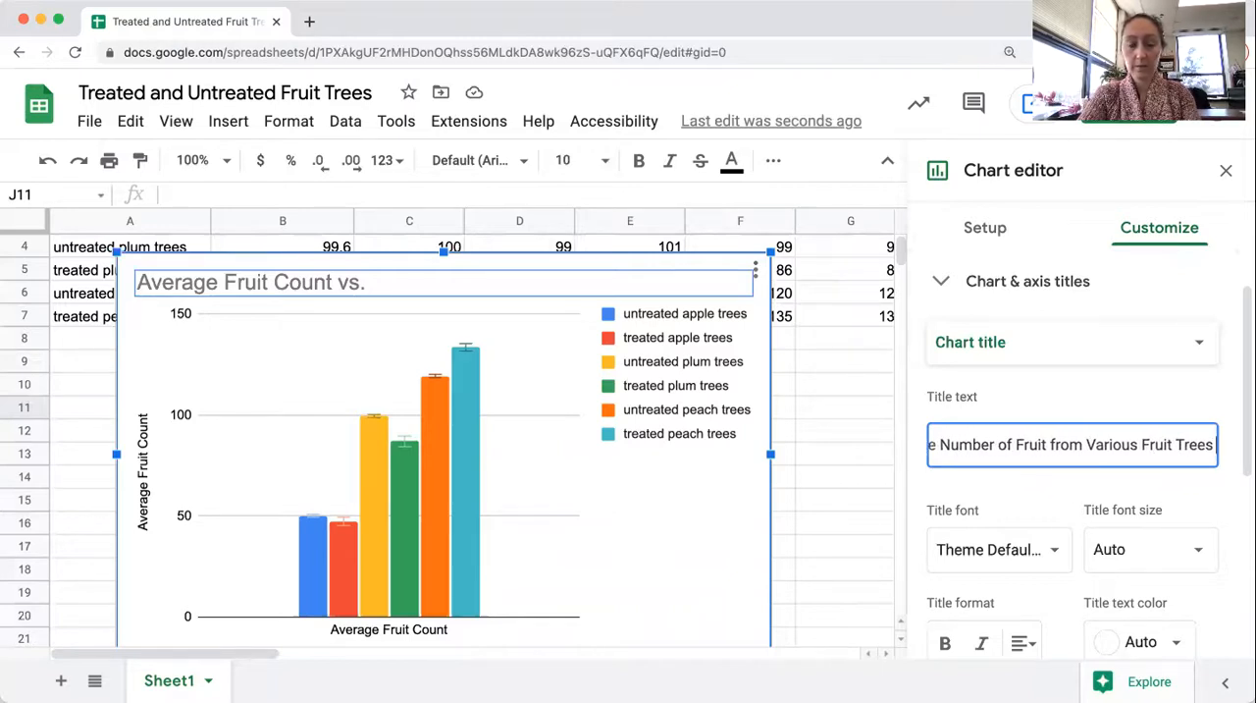
type(" with ")
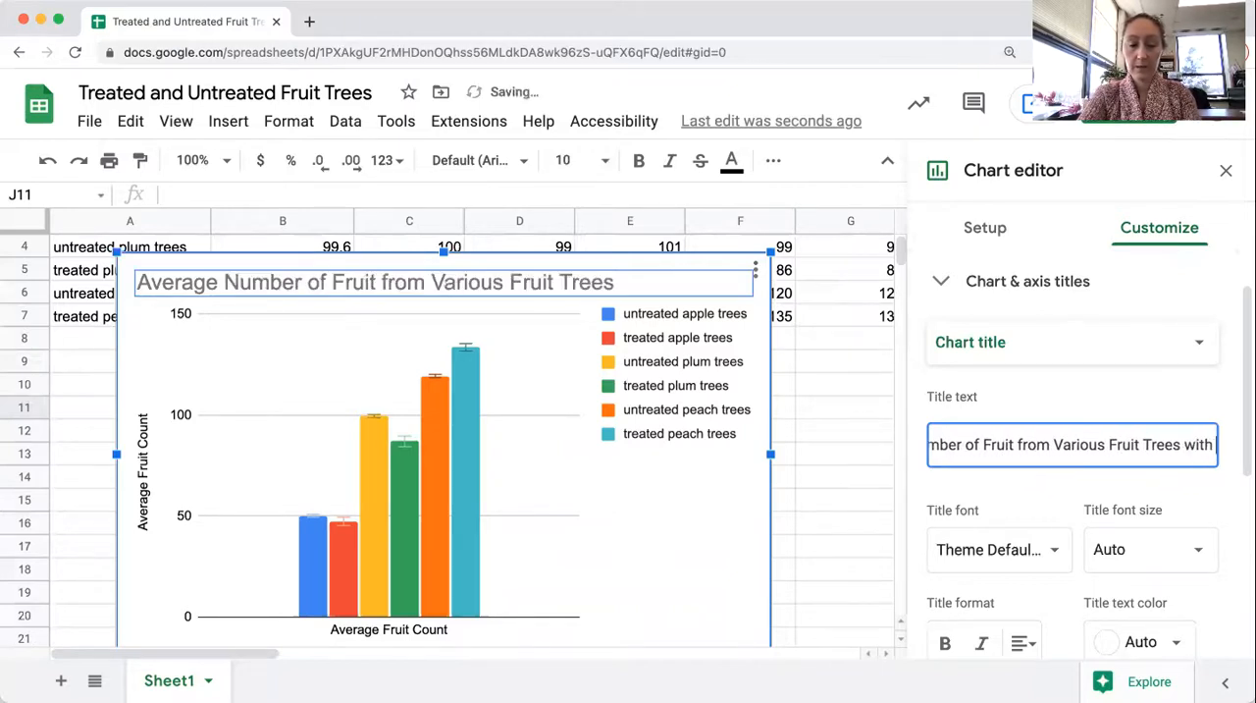
type("Treated and")
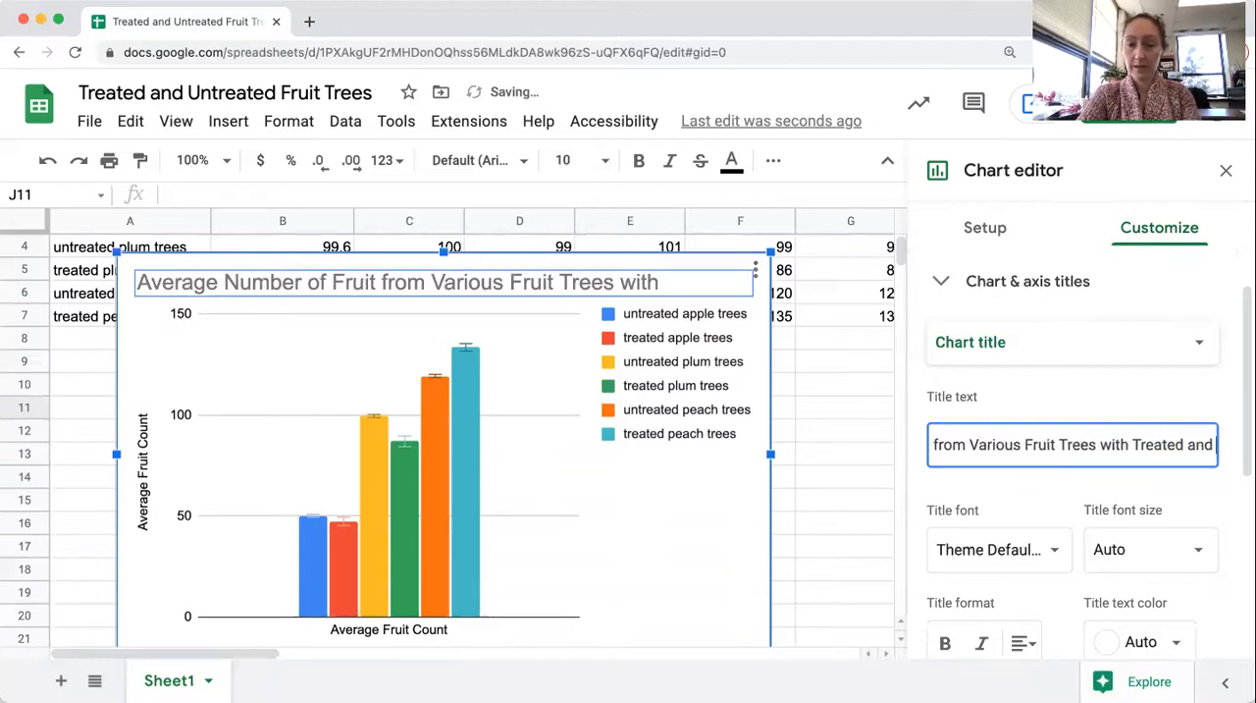
type(" Untrea")
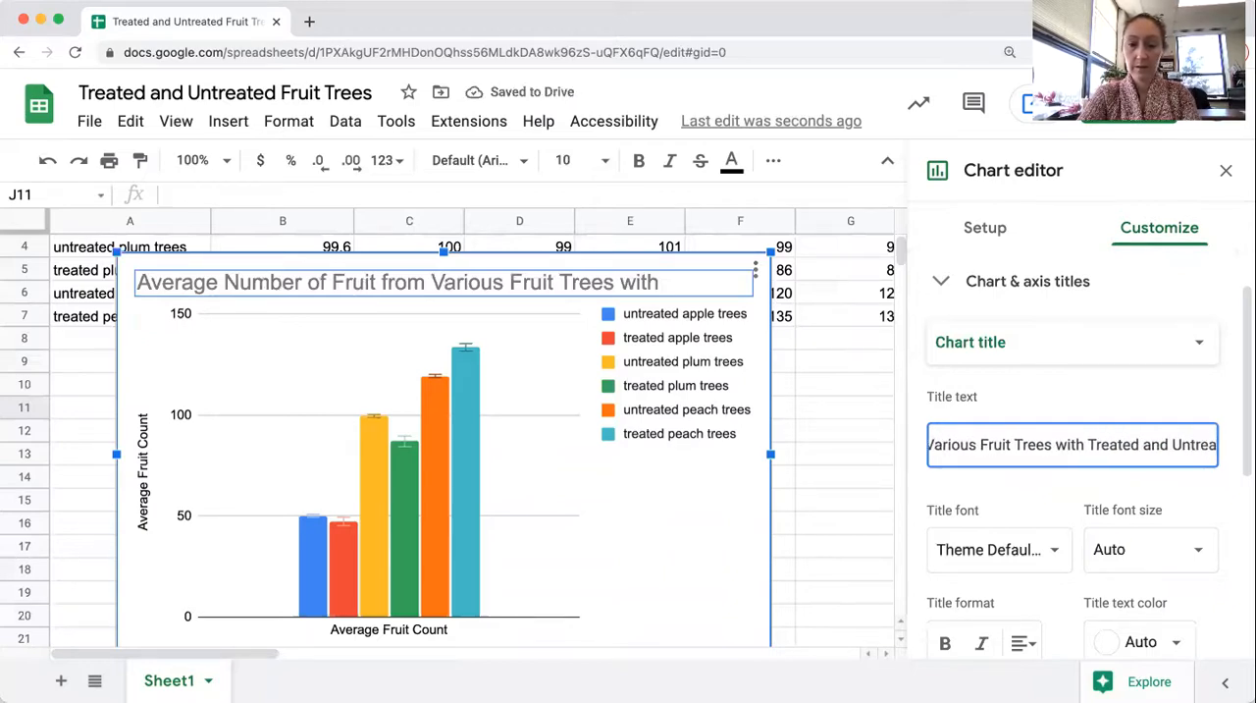
type("ted S")
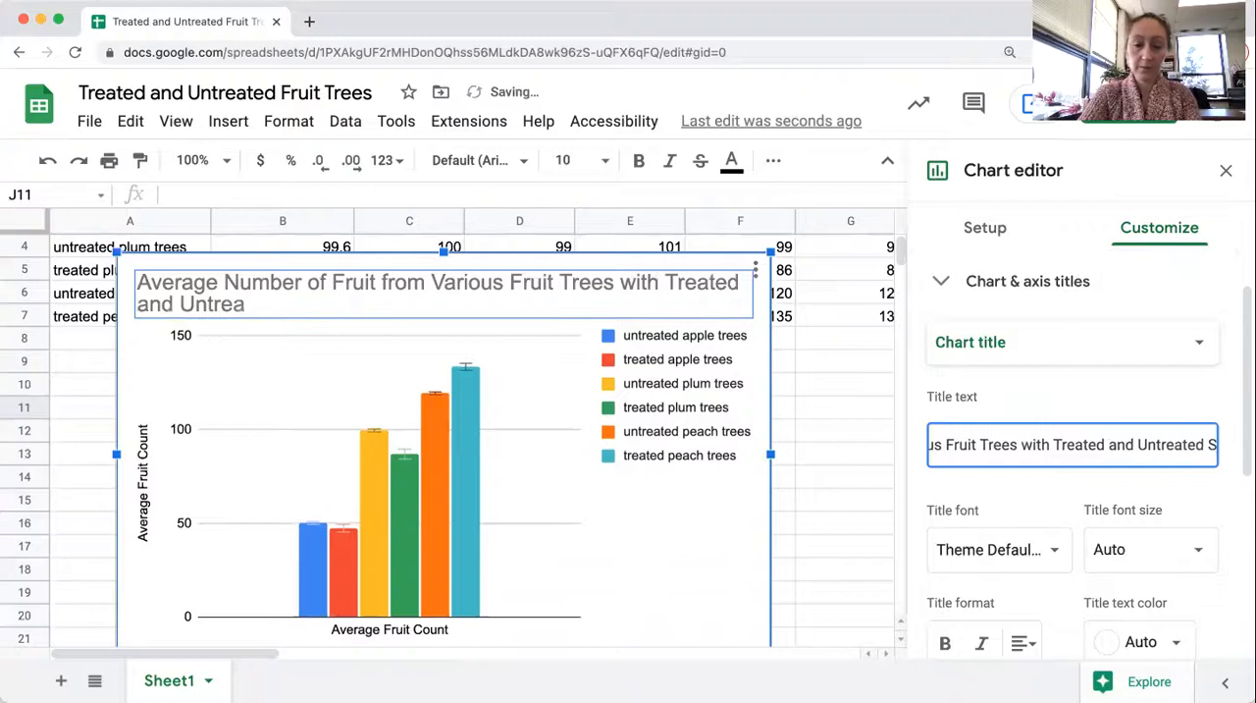
type("oil (n=5)")
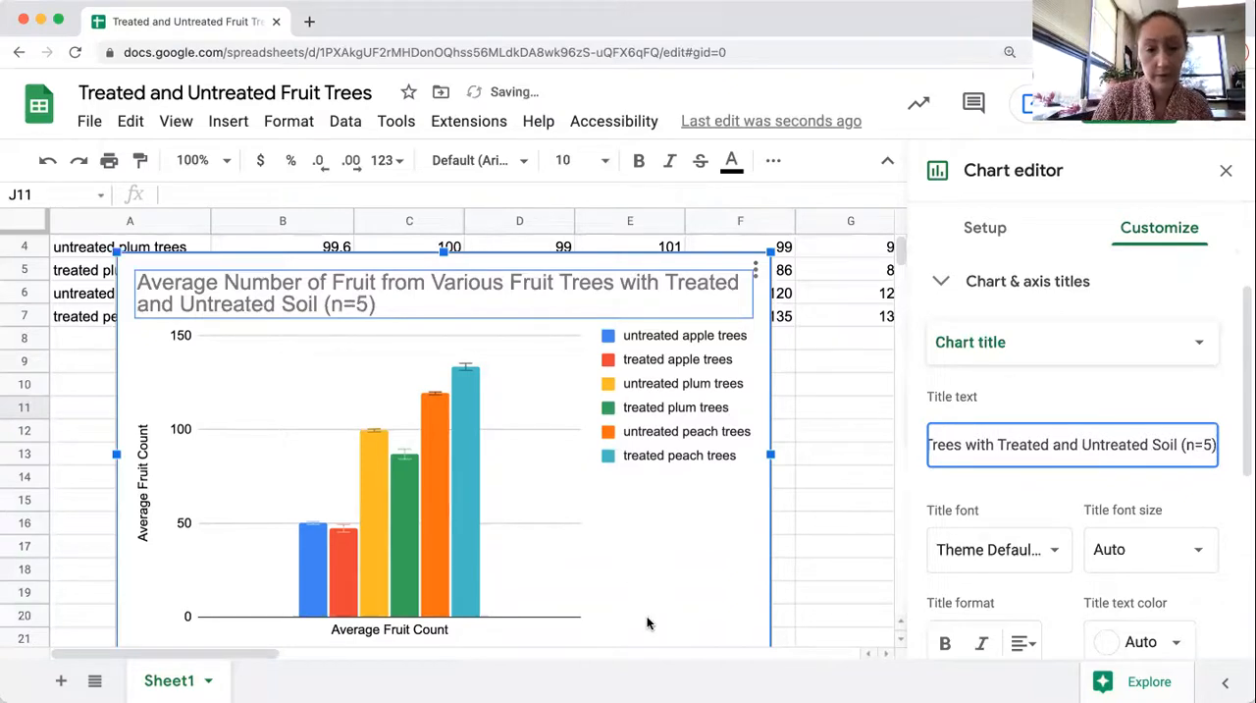
left_click(973, 497)
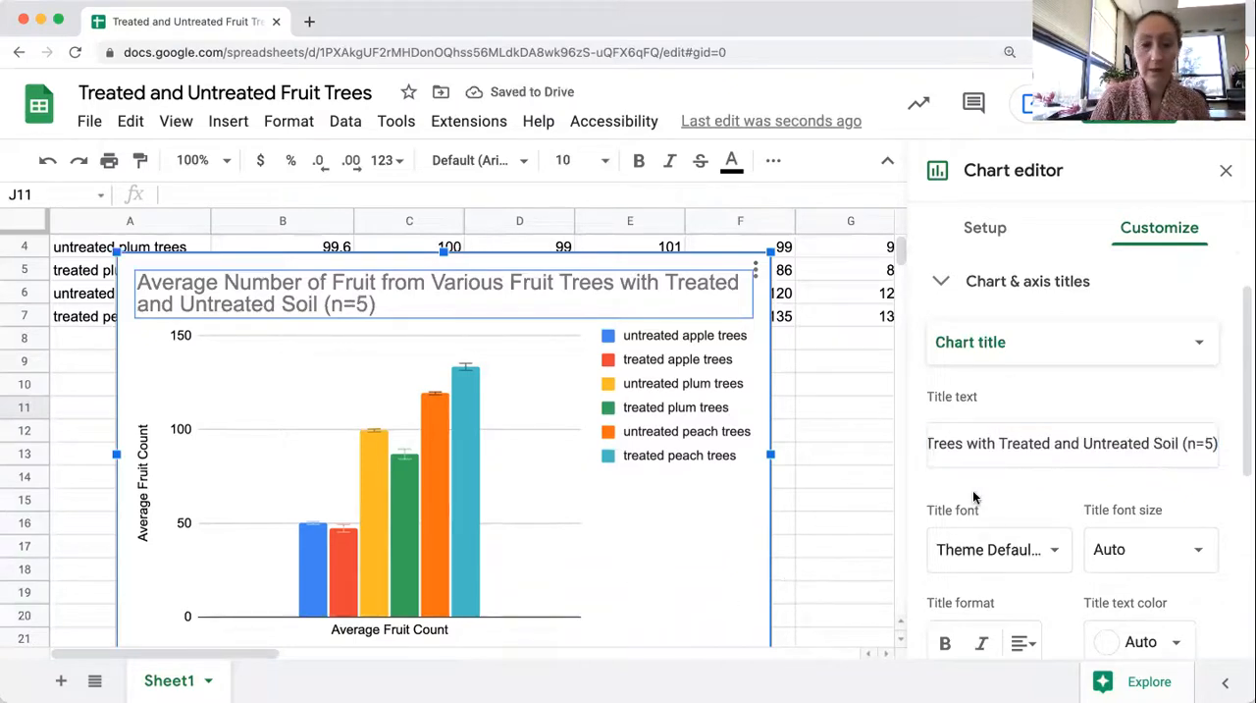